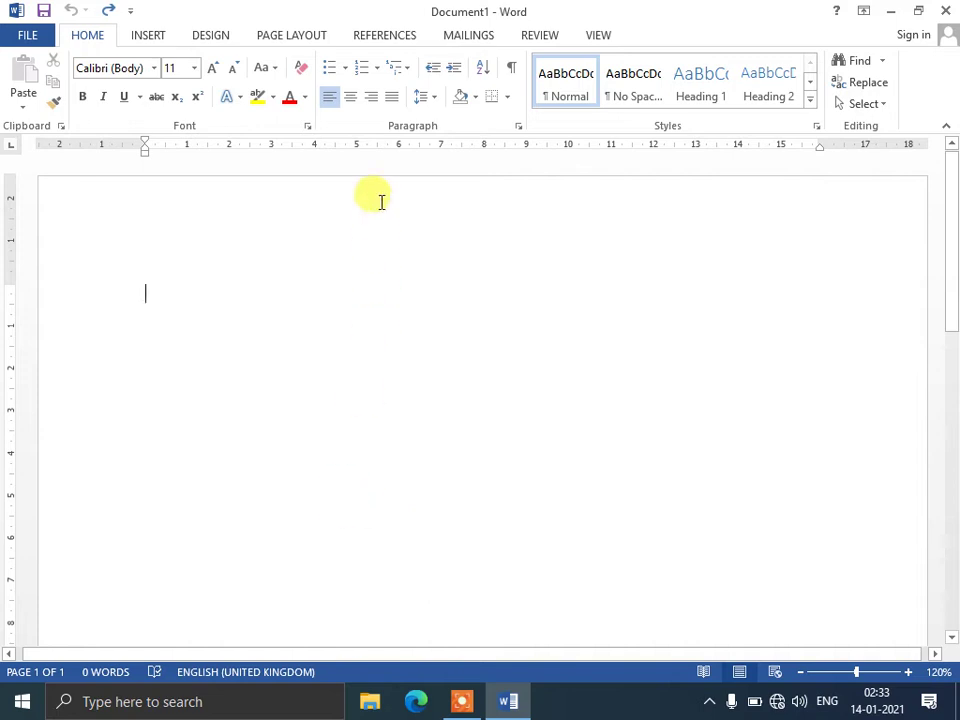
- Insert a blank 10-column by 8-row table using the Insert tab's Table grid
{"action": "left_click", "coordinate": [143, 40]}
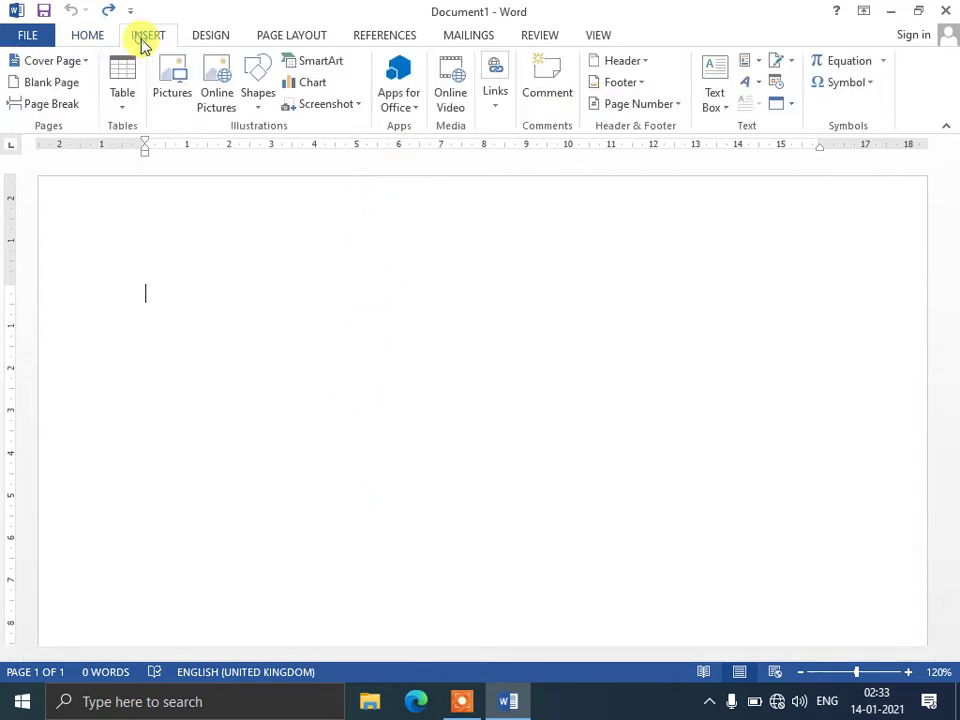
{"action": "left_click", "coordinate": [122, 112]}
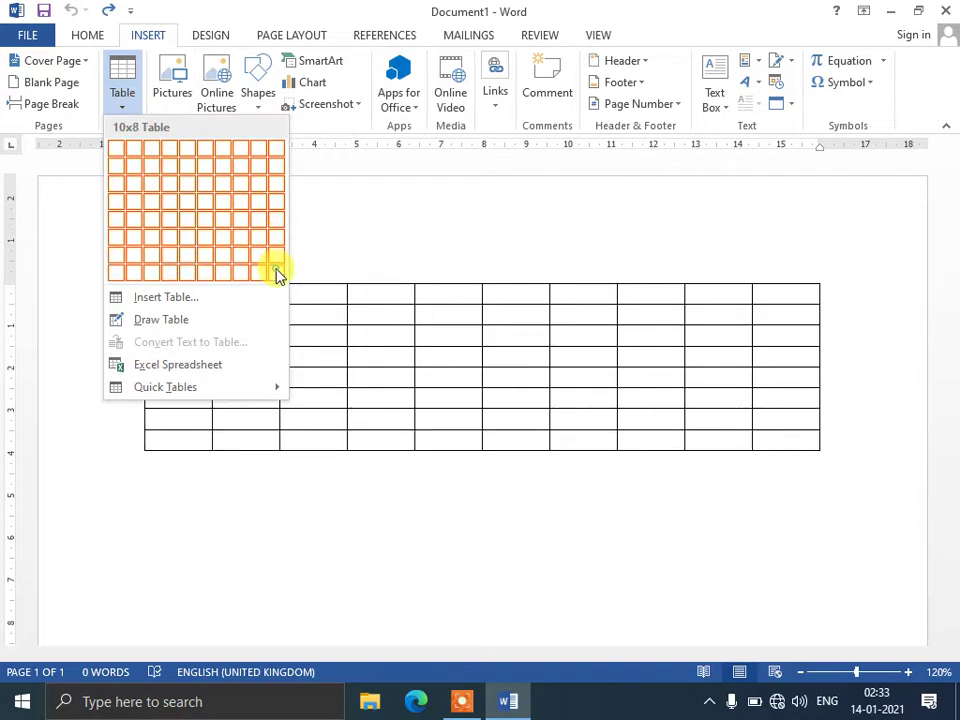
{"action": "left_click", "coordinate": [277, 272]}
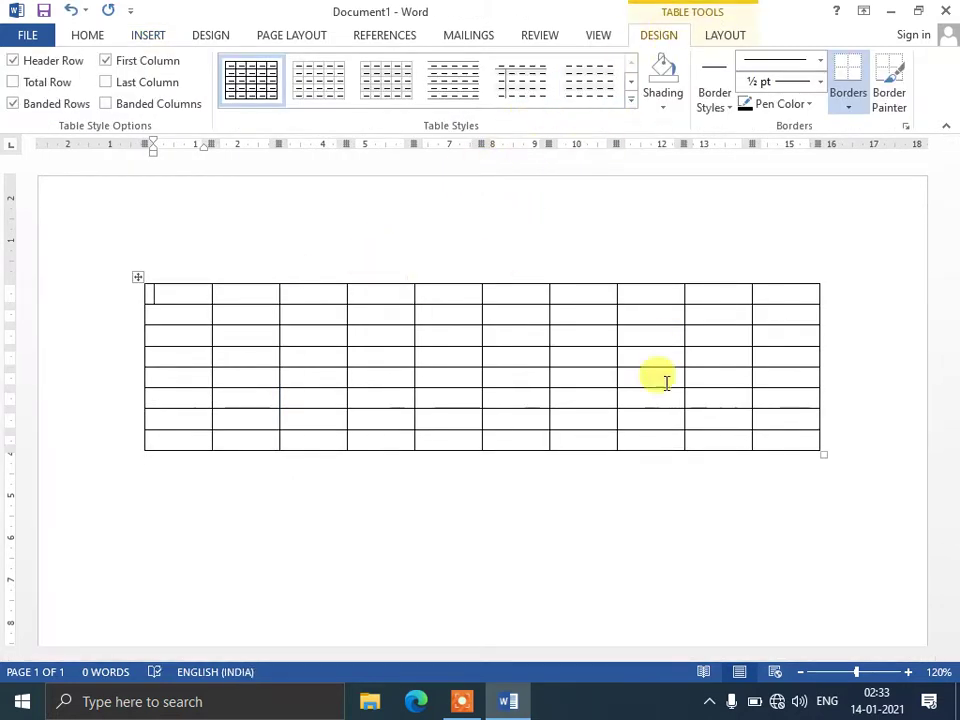
{"action": "mouse_move", "coordinate": [347, 276]}
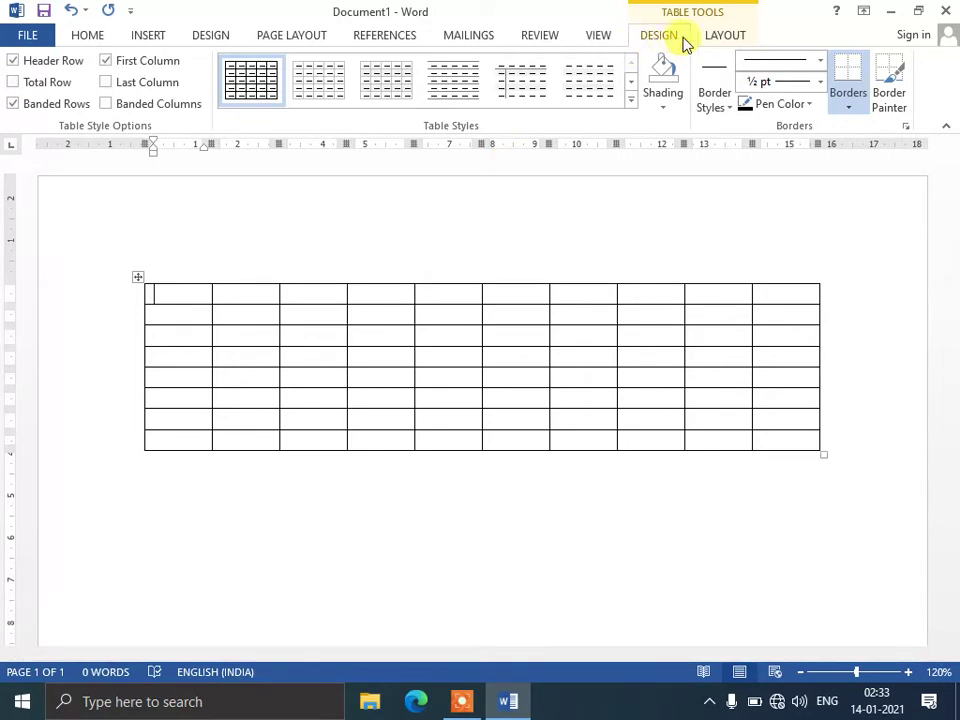
- Nudge the fourth column wider and adjust the first row's height with the Height spinner
{"action": "left_click", "coordinate": [722, 38]}
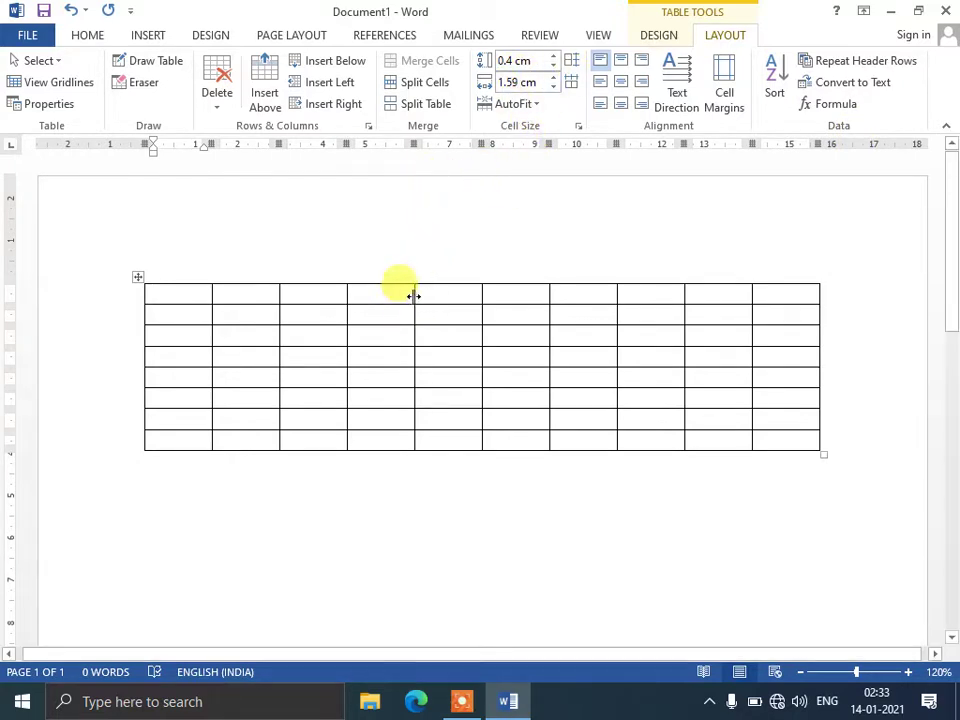
{"action": "mouse_move", "coordinate": [414, 296]}
{"action": "left_mouse_down"}
{"action": "mouse_move", "coordinate": [441, 296]}
{"action": "mouse_move", "coordinate": [401, 325]}
{"action": "left_mouse_up"}
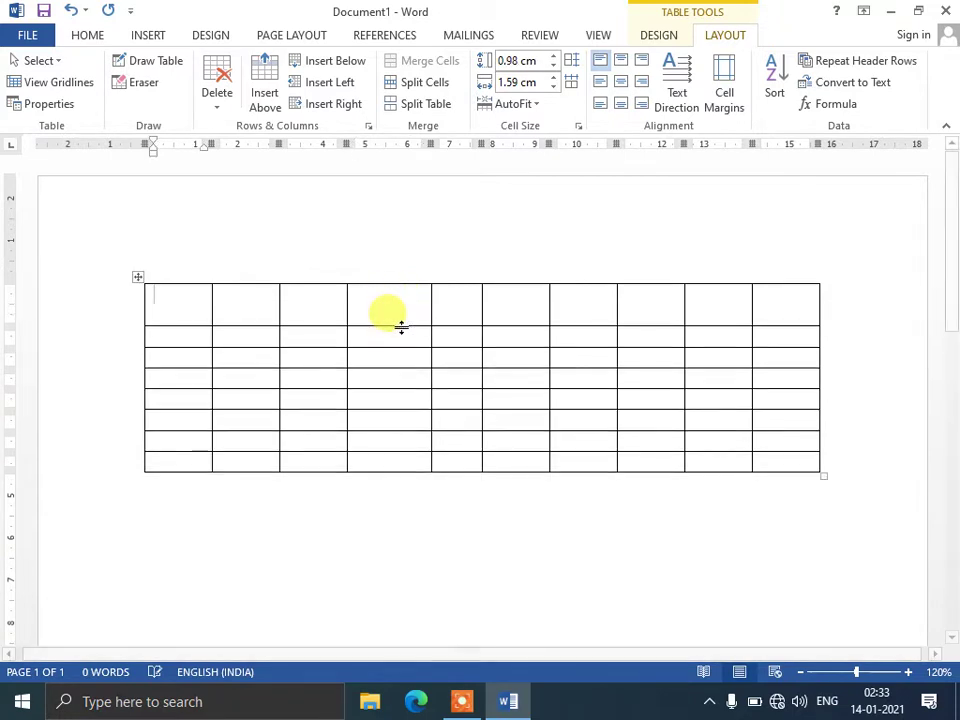
{"action": "left_click", "coordinate": [418, 304]}
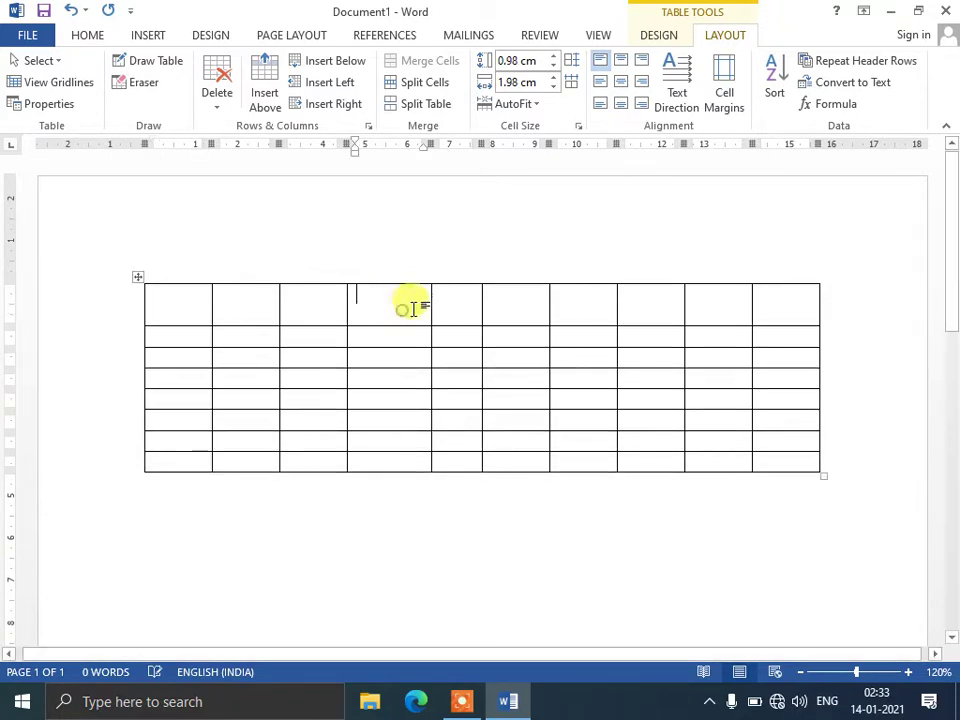
{"action": "left_click", "coordinate": [556, 56]}
{"action": "left_click", "coordinate": [556, 56]}
{"action": "left_click", "coordinate": [556, 56]}
{"action": "left_click", "coordinate": [556, 56]}
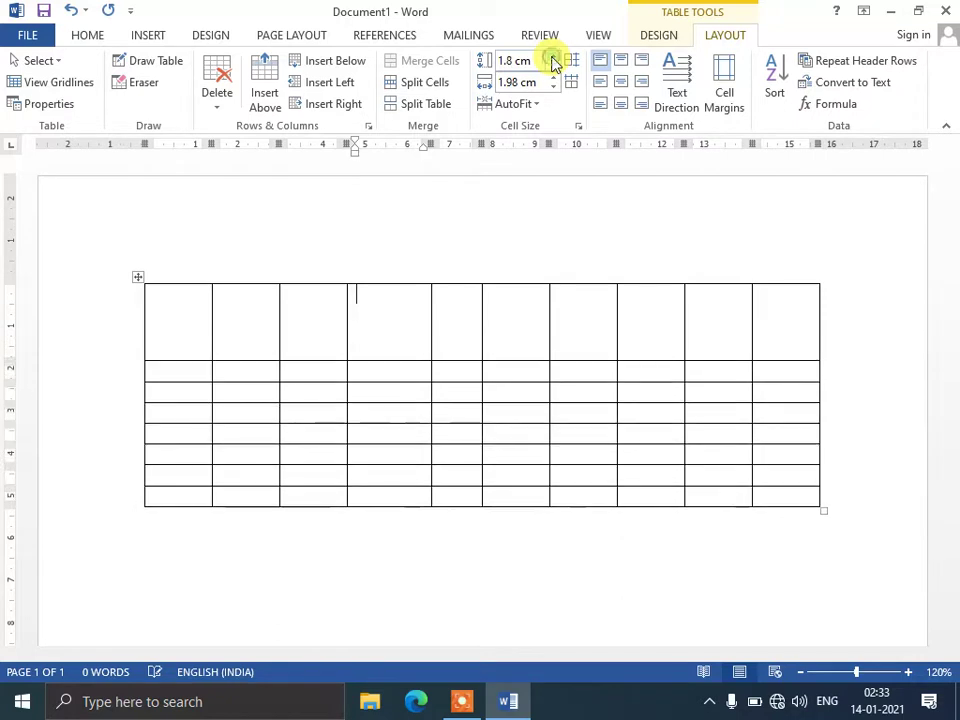
{"action": "left_click", "coordinate": [553, 66]}
{"action": "left_click", "coordinate": [553, 66]}
{"action": "left_click", "coordinate": [553, 66]}
{"action": "left_click", "coordinate": [553, 66]}
- Set the fourth column to 2.9 cm wide and return the first row to 1.8 cm
{"action": "left_click", "coordinate": [553, 78]}
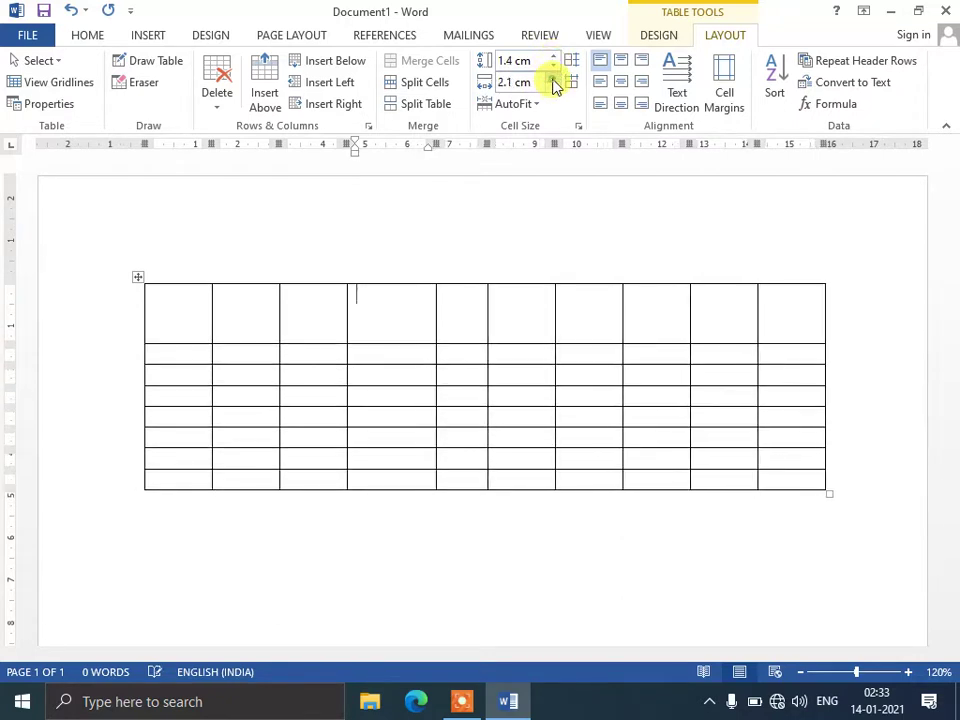
{"action": "left_click", "coordinate": [553, 78]}
{"action": "left_click", "coordinate": [553, 78]}
{"action": "left_click", "coordinate": [553, 58]}
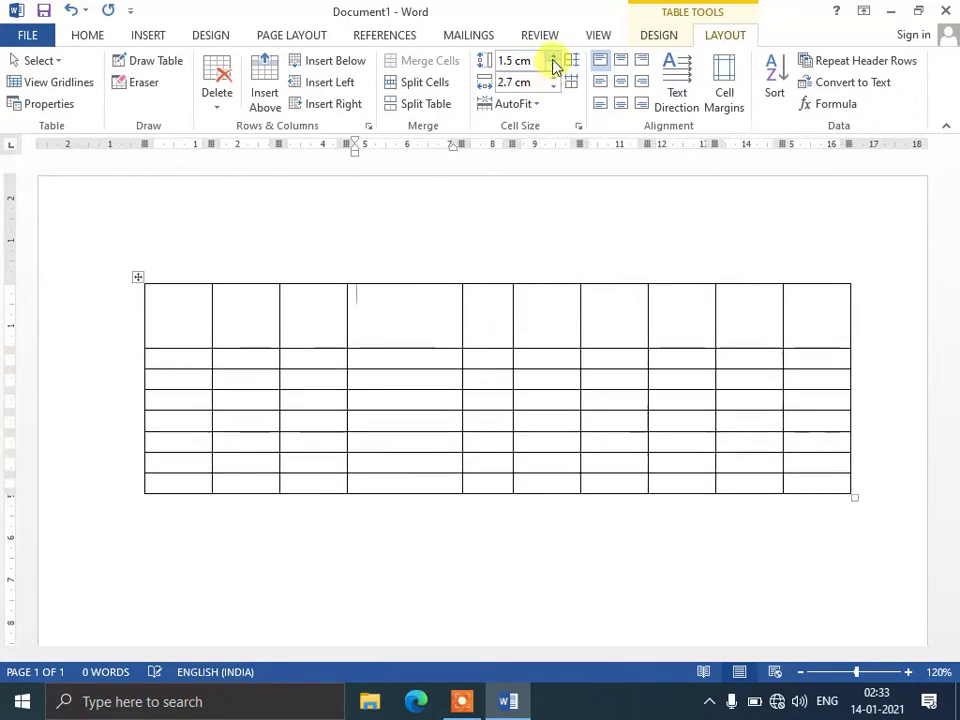
{"action": "left_click", "coordinate": [553, 58]}
{"action": "left_click", "coordinate": [553, 58]}
{"action": "left_click", "coordinate": [553, 58]}
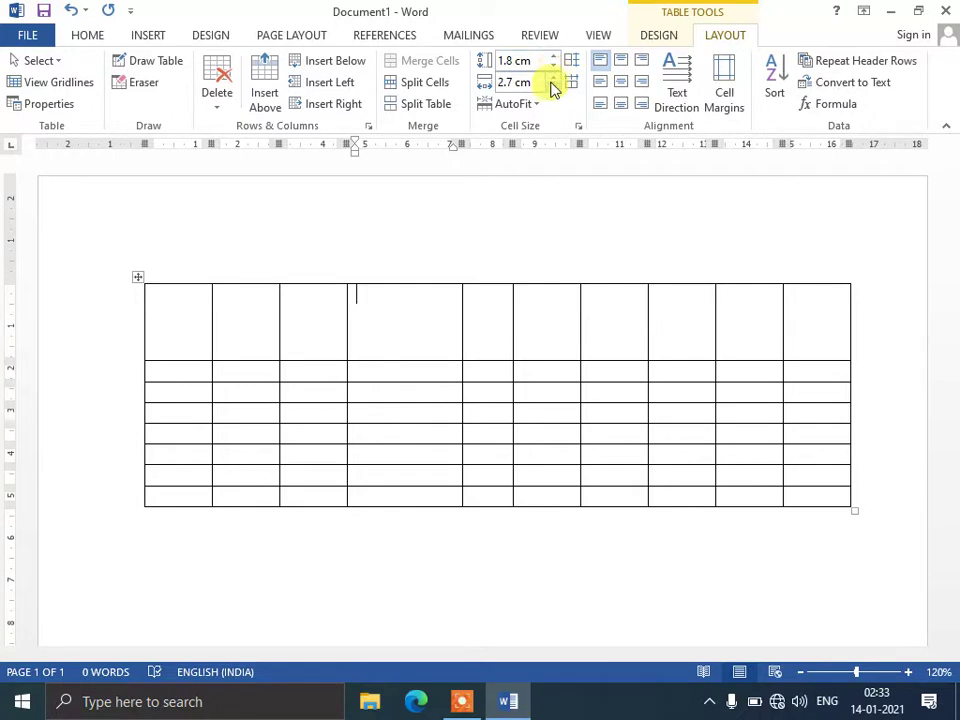
{"action": "left_click", "coordinate": [553, 79]}
{"action": "left_click", "coordinate": [553, 79]}
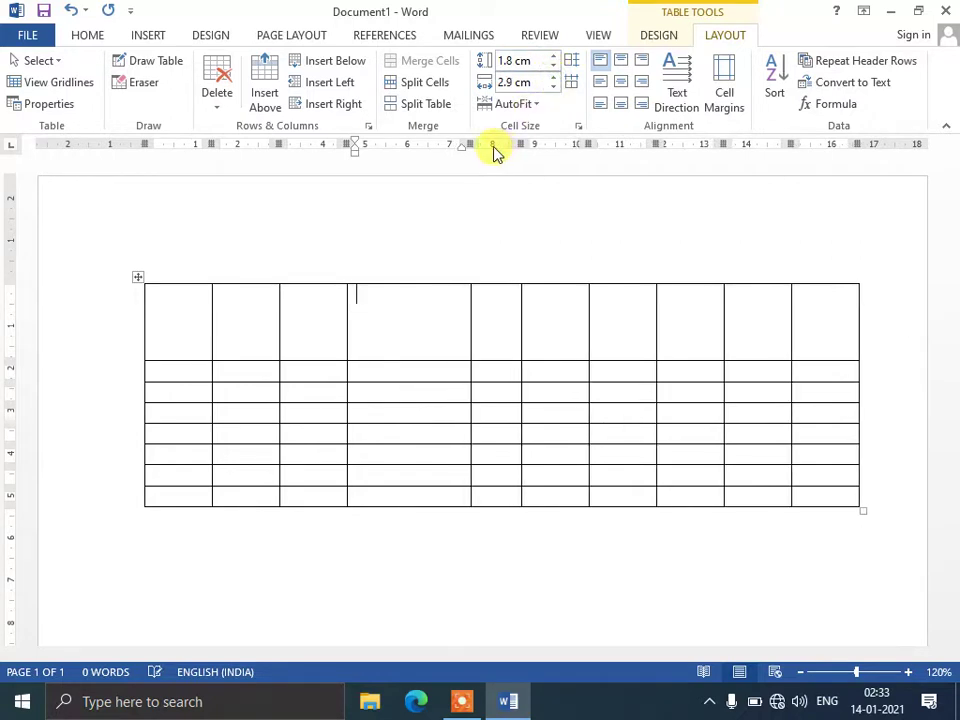
{"action": "left_click", "coordinate": [528, 108]}
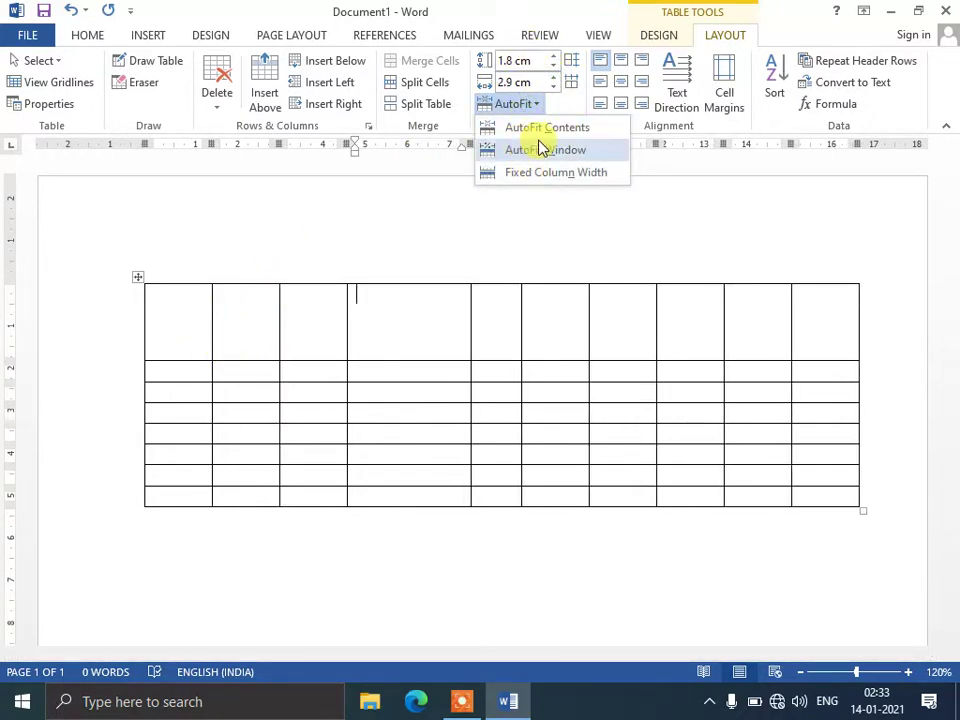
- Type dsada, sdsd, dsds and dsdsdsds into the first four header cells
{"action": "left_click", "coordinate": [270, 319]}
{"action": "left_click", "coordinate": [173, 315]}
{"action": "type", "text": "dsada"}
{"action": "left_click", "coordinate": [270, 311]}
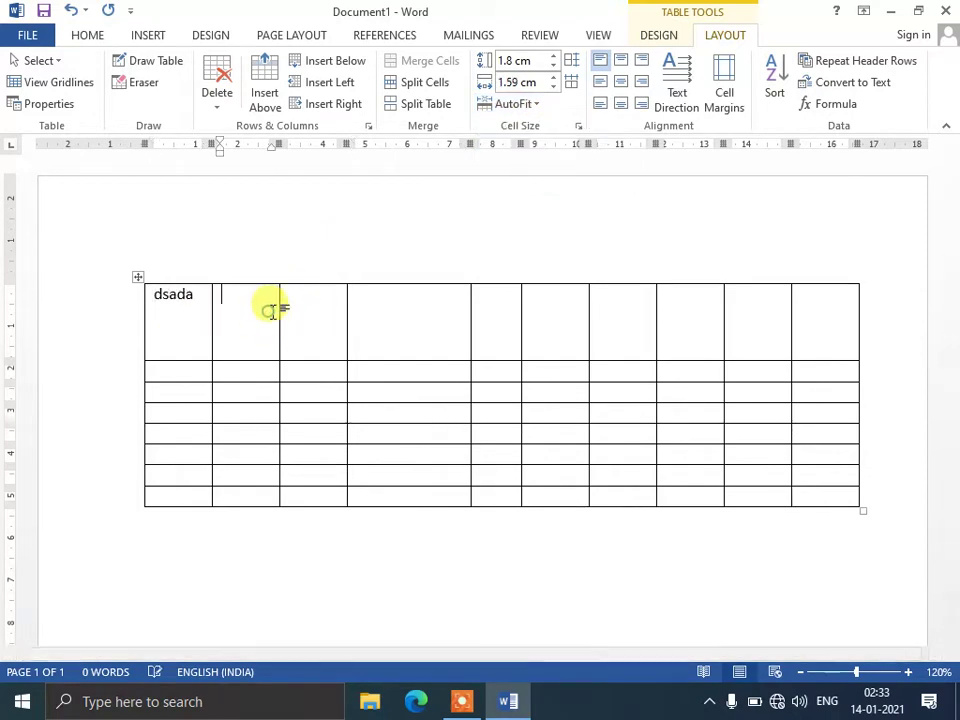
{"action": "type", "text": "sdsd"}
{"action": "left_click", "coordinate": [292, 308]}
{"action": "type", "text": "dsds"}
{"action": "left_click", "coordinate": [358, 310]}
{"action": "type", "text": "dsd"}
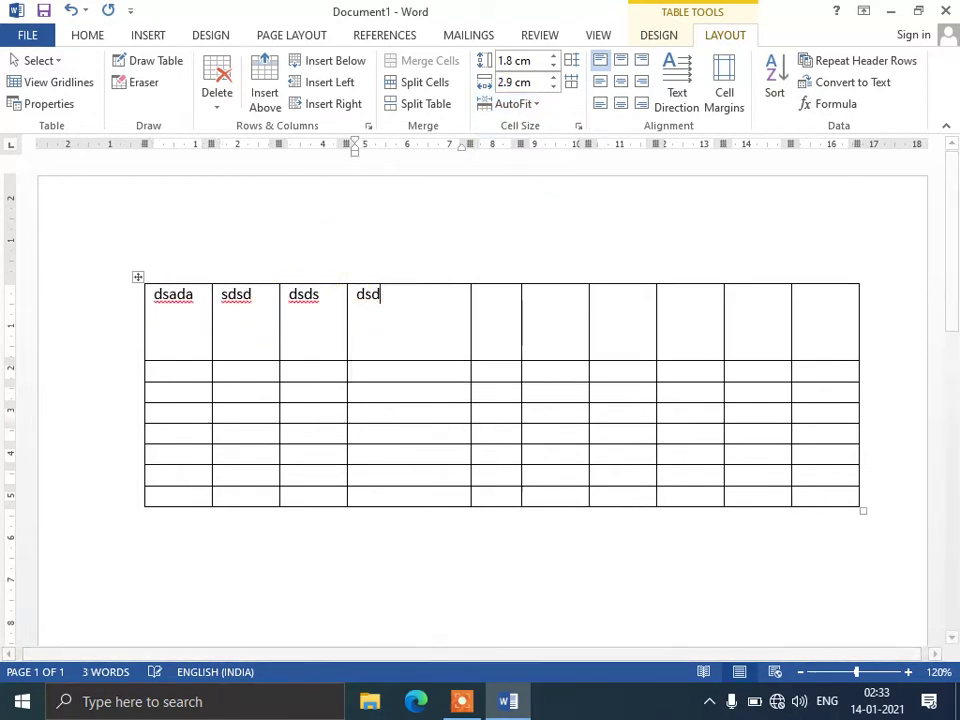
{"action": "type", "text": "sdsds"}
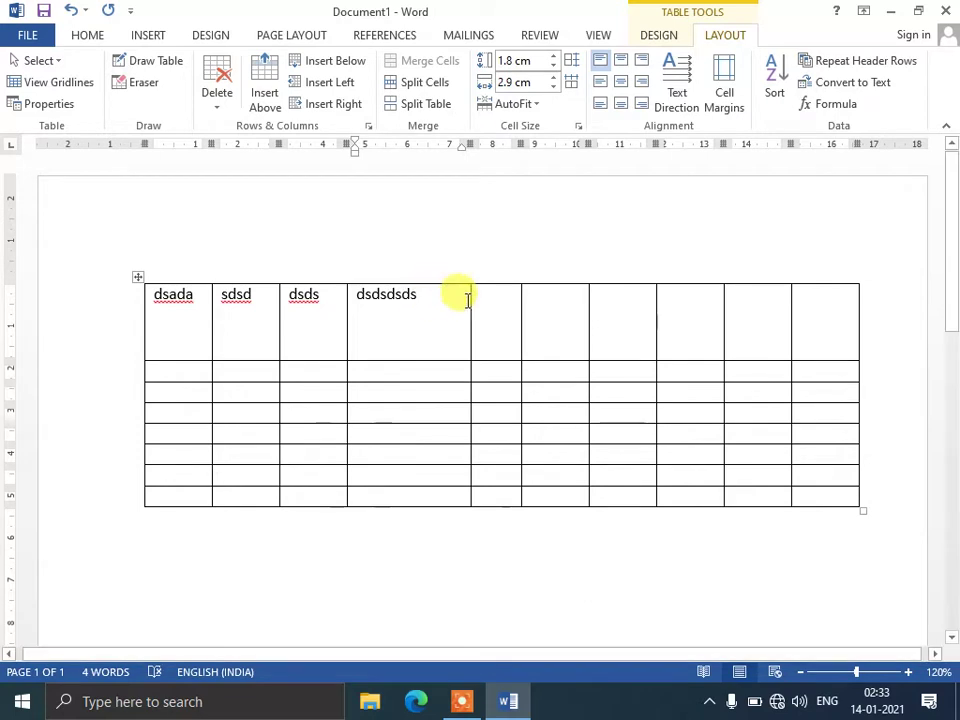
- Type dsdsds in the fifth cell and undo an accidental narrowing of the fourth column
{"action": "left_click", "coordinate": [483, 299]}
{"action": "type", "text": "dsdsds"}
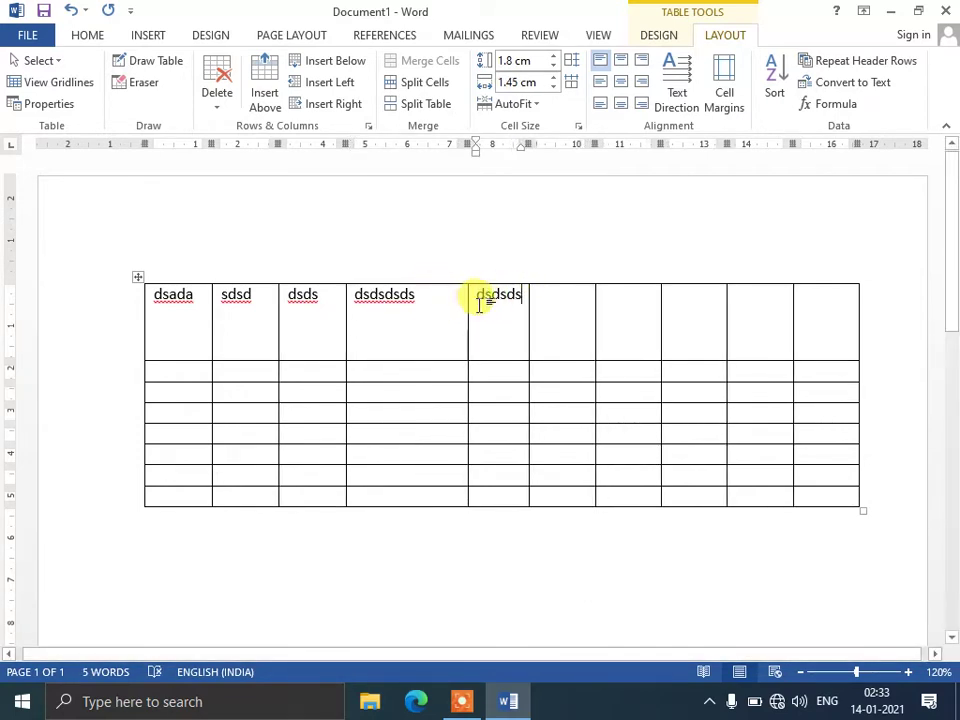
{"action": "left_click", "coordinate": [433, 312]}
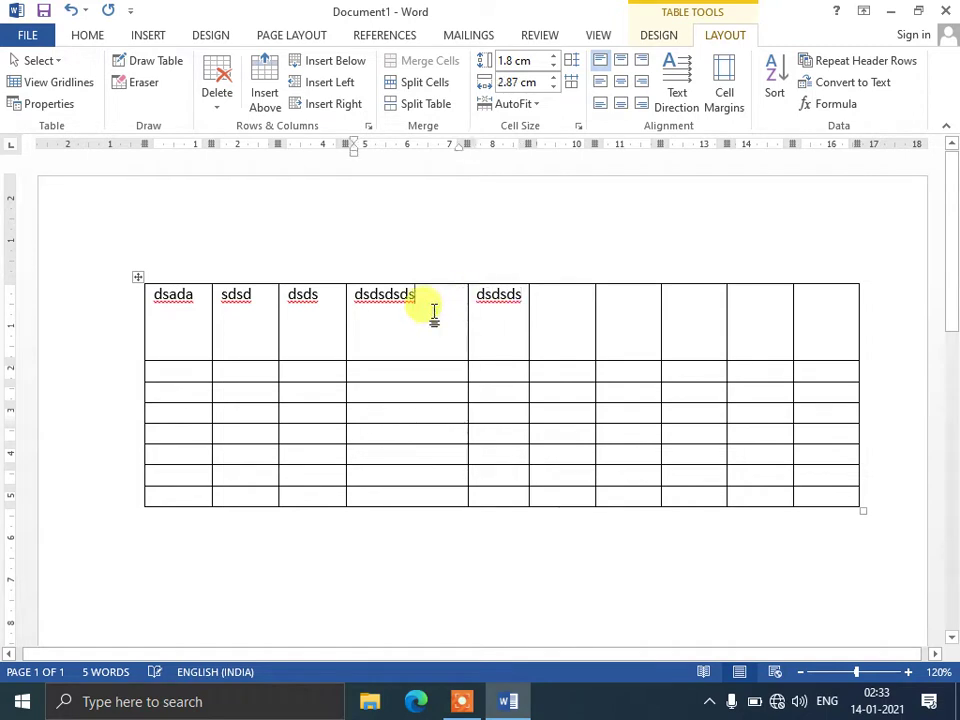
{"action": "left_click_drag", "start_coordinate": [466, 307], "coordinate": [422, 326]}
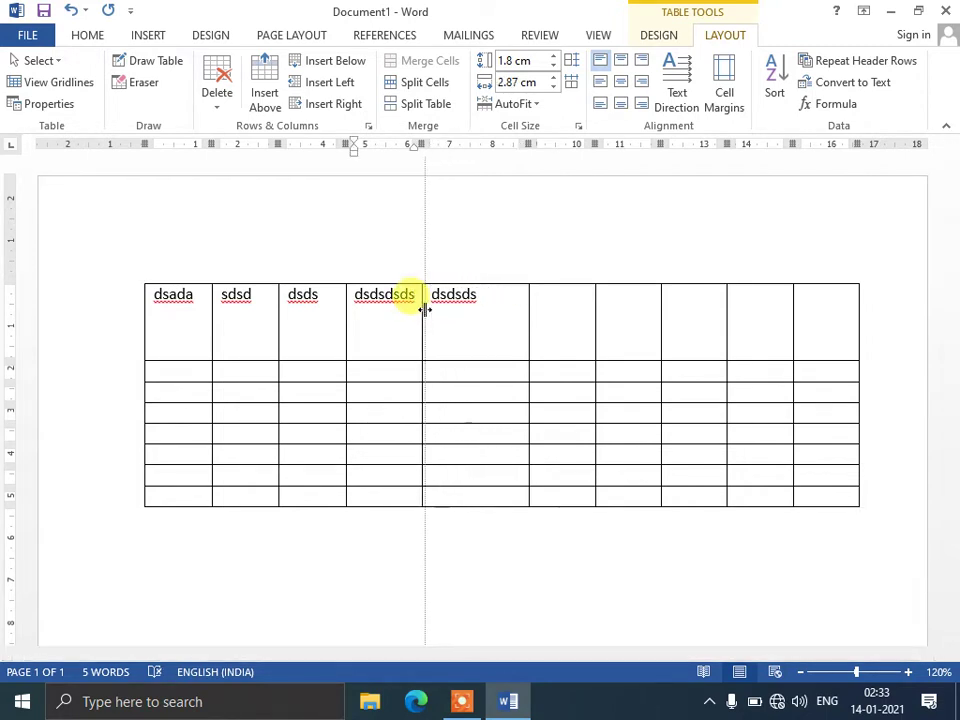
{"action": "key", "text": "ctrl+z"}
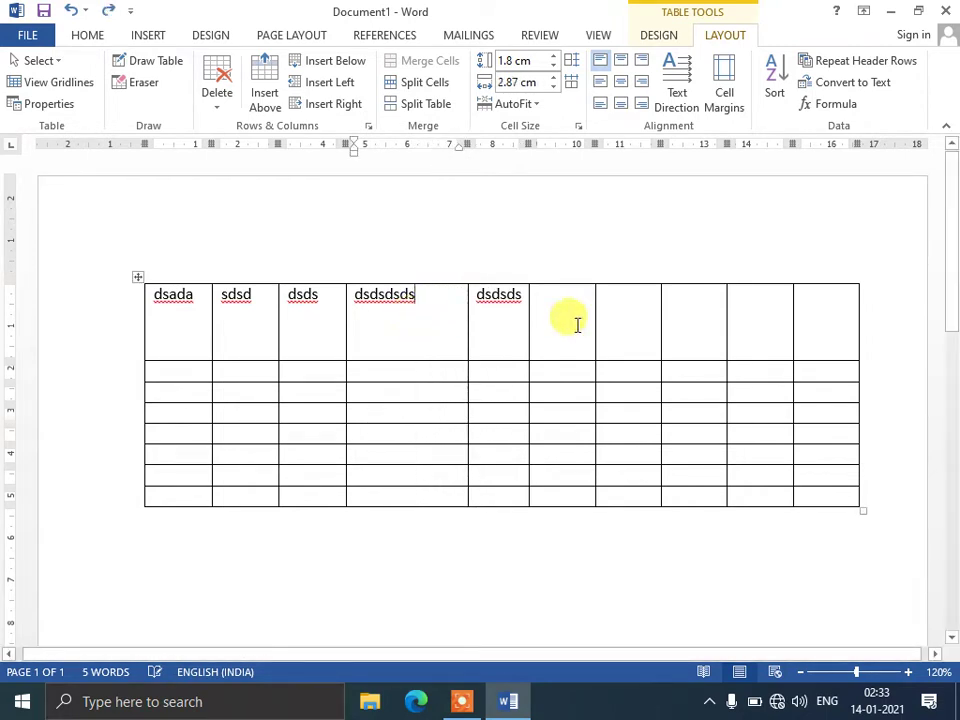
- Fill the sixth to tenth header cells with ASaa, sASA, sS, SasasA and ASAS
{"action": "left_click", "coordinate": [590, 318]}
{"action": "type", "text": "xx"}
{"action": "left_click_drag", "start_coordinate": [555, 295], "coordinate": [642, 313]}
{"action": "type", "text": "ASaa"}
{"action": "left_click", "coordinate": [668, 311]}
{"action": "type", "text": "s"}
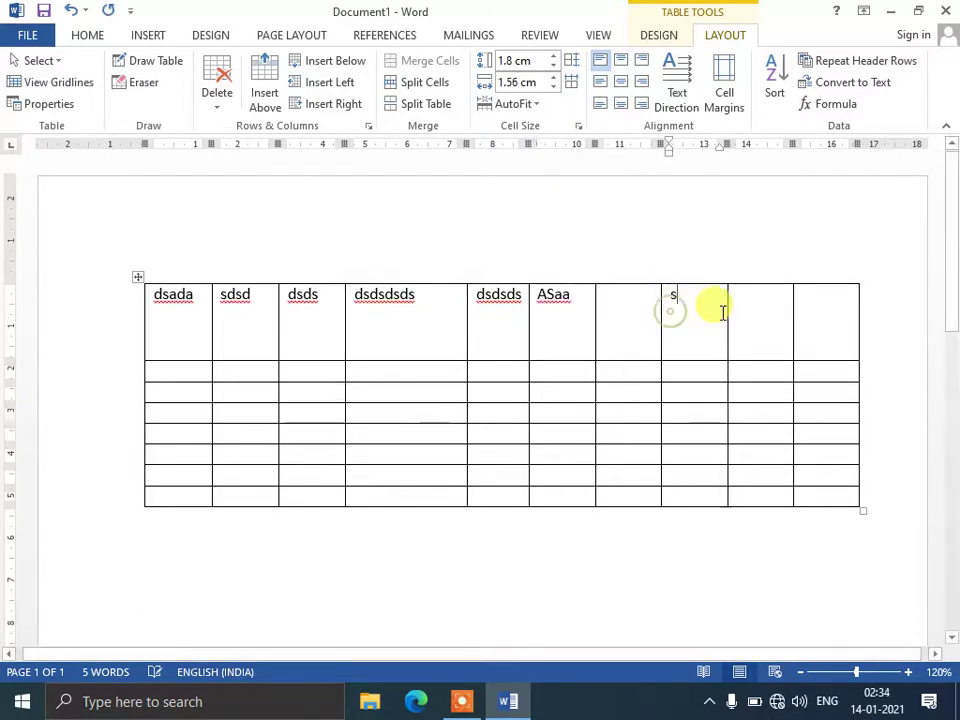
{"action": "type", "text": "S"}
{"action": "left_click", "coordinate": [741, 312]}
{"action": "type", "text": "SasasA"}
{"action": "left_click", "coordinate": [825, 311]}
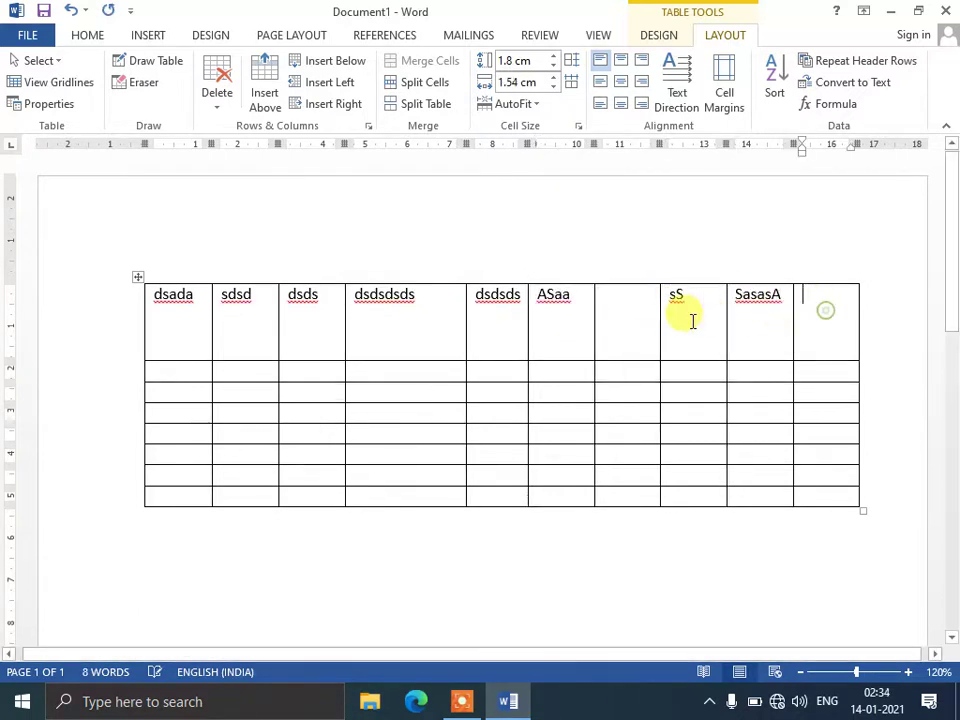
{"action": "type", "text": "ASAS"}
{"action": "left_click", "coordinate": [604, 319]}
{"action": "type", "text": "sASA"}
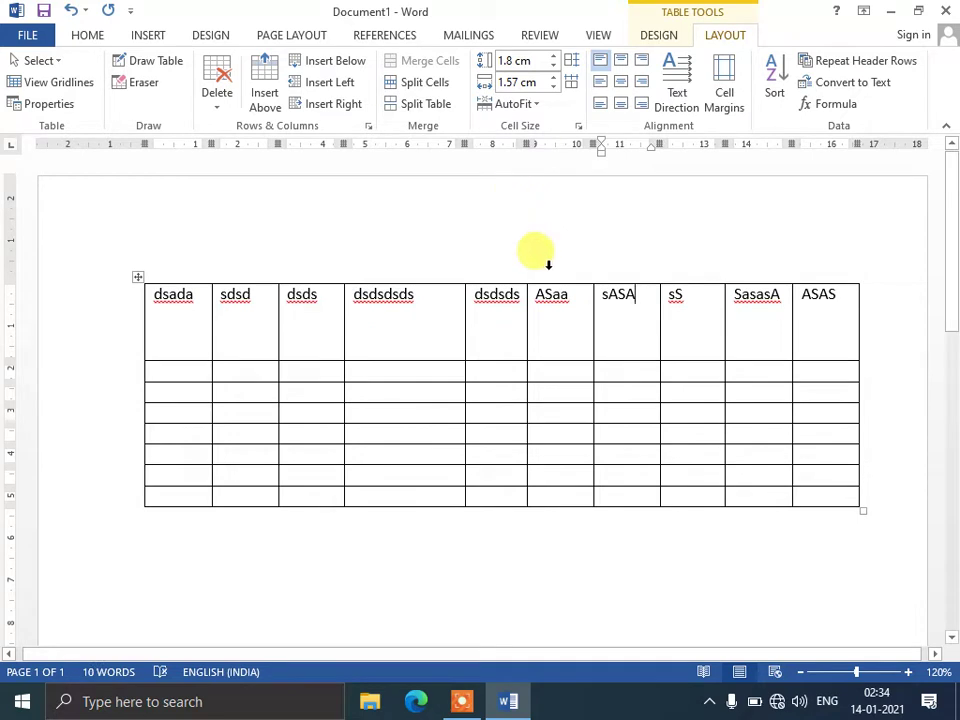
{"action": "left_click", "coordinate": [559, 317]}
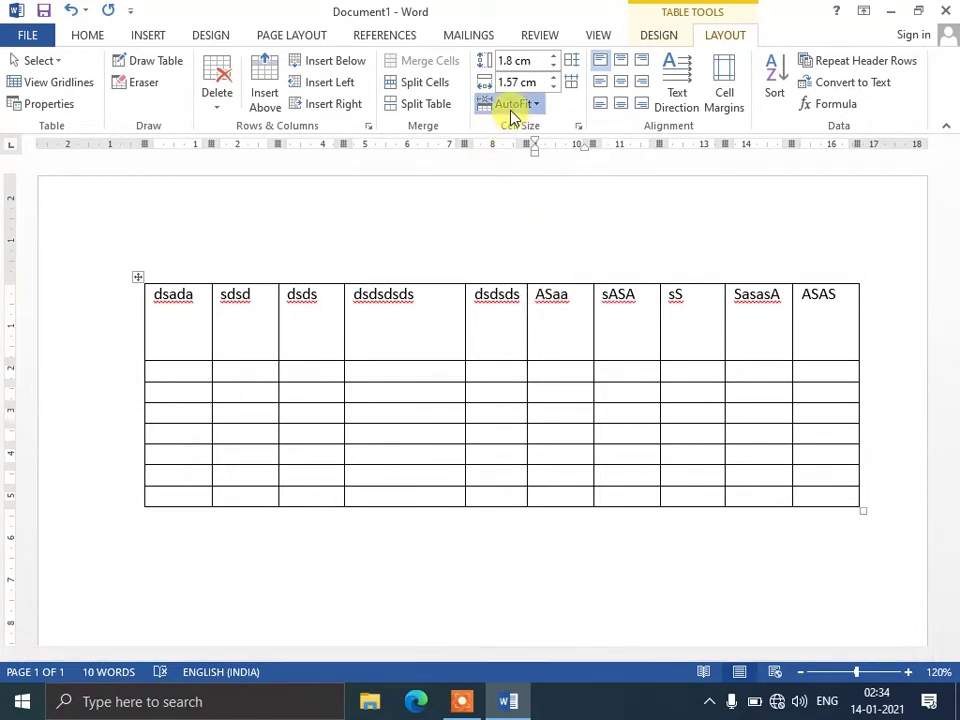
- Apply AutoFit Contents, then AutoFit Window so the table spans the page width
{"action": "left_click", "coordinate": [513, 104]}
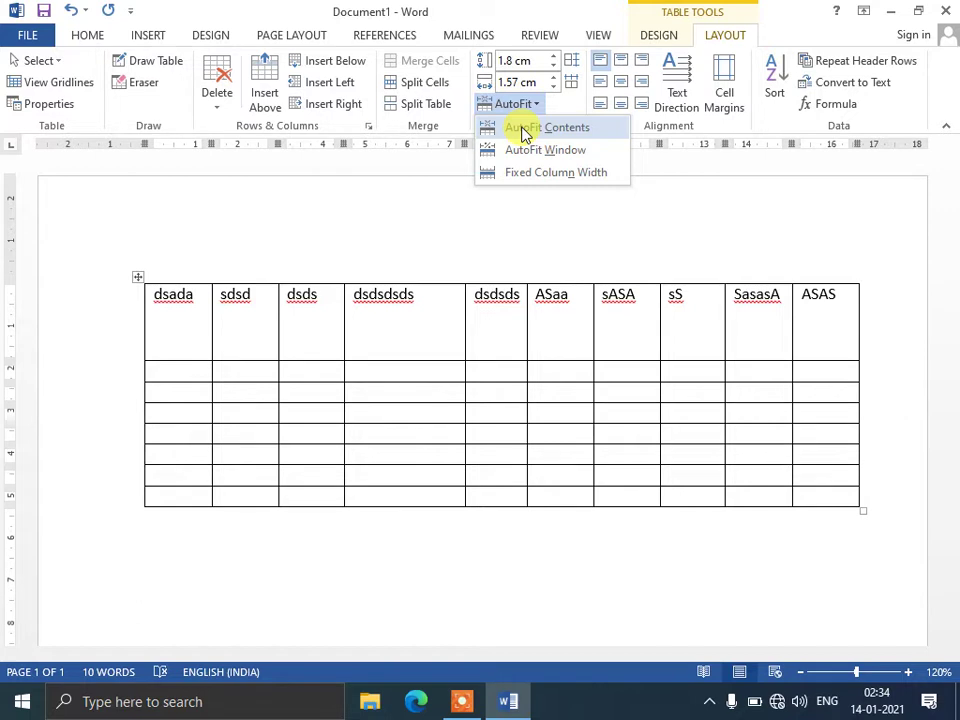
{"action": "left_click", "coordinate": [524, 130]}
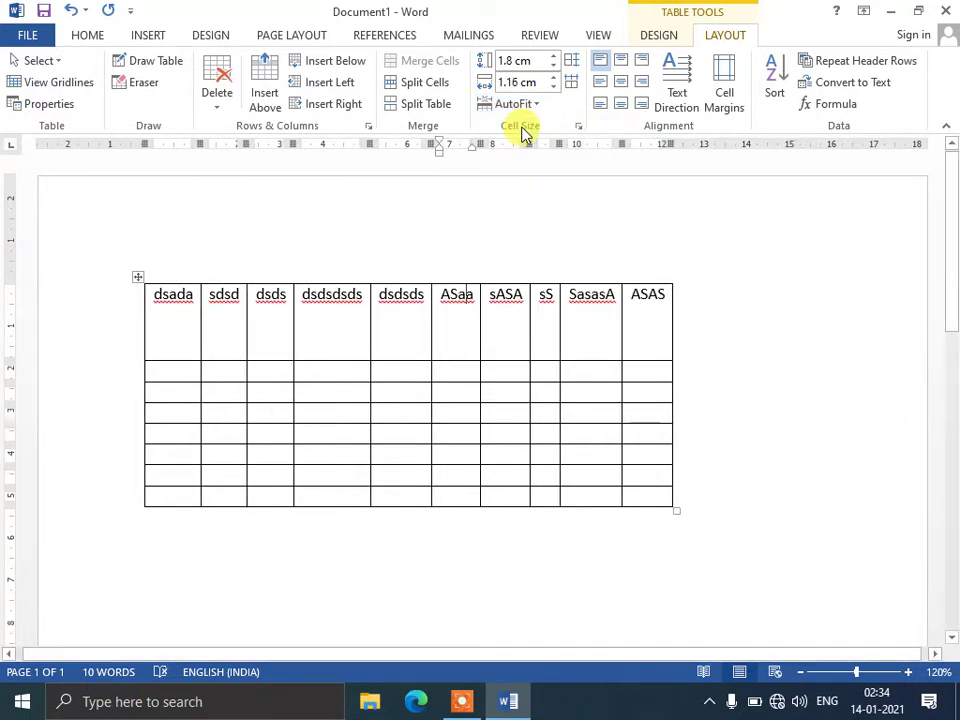
{"action": "left_click", "coordinate": [514, 105]}
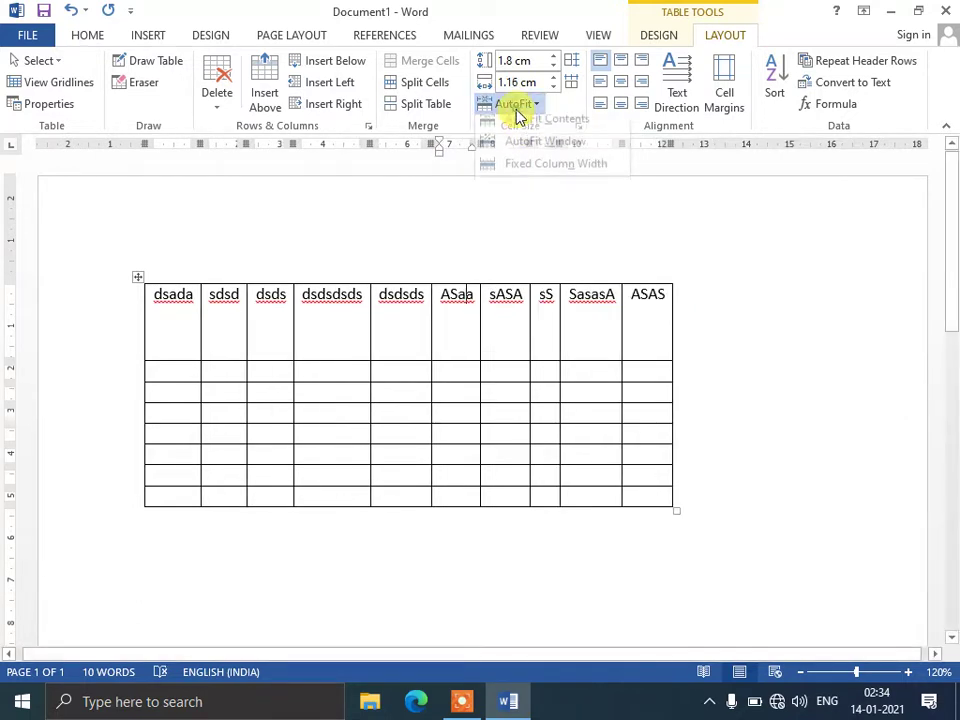
{"action": "left_click", "coordinate": [526, 152]}
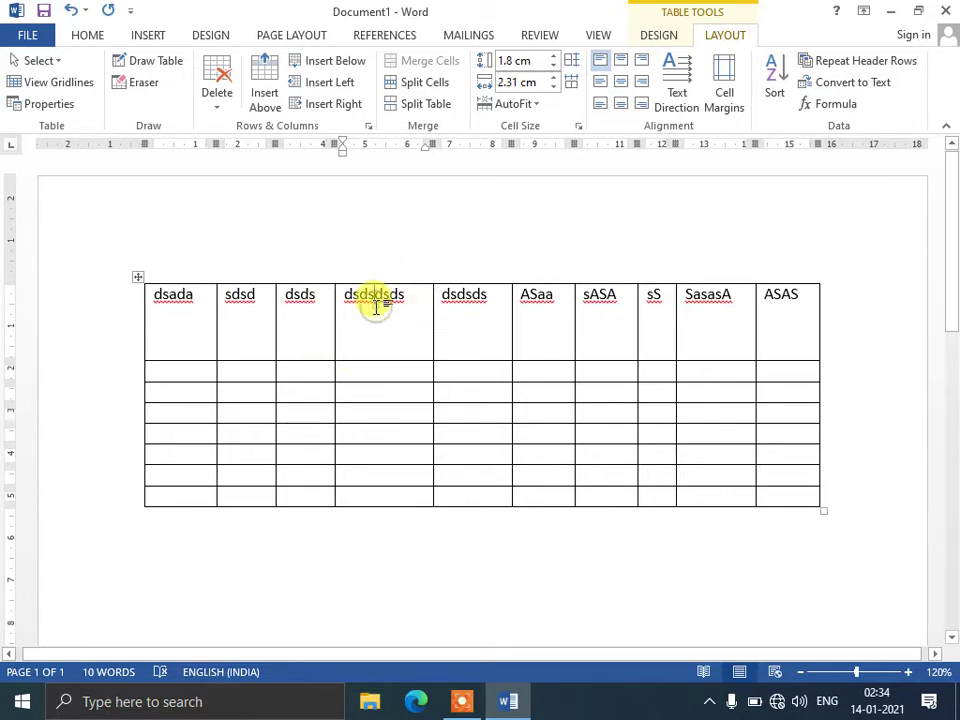
- Cycle the dsdsdsds cell through top, middle and bottom alignment positions
{"action": "left_click", "coordinate": [89, 38]}
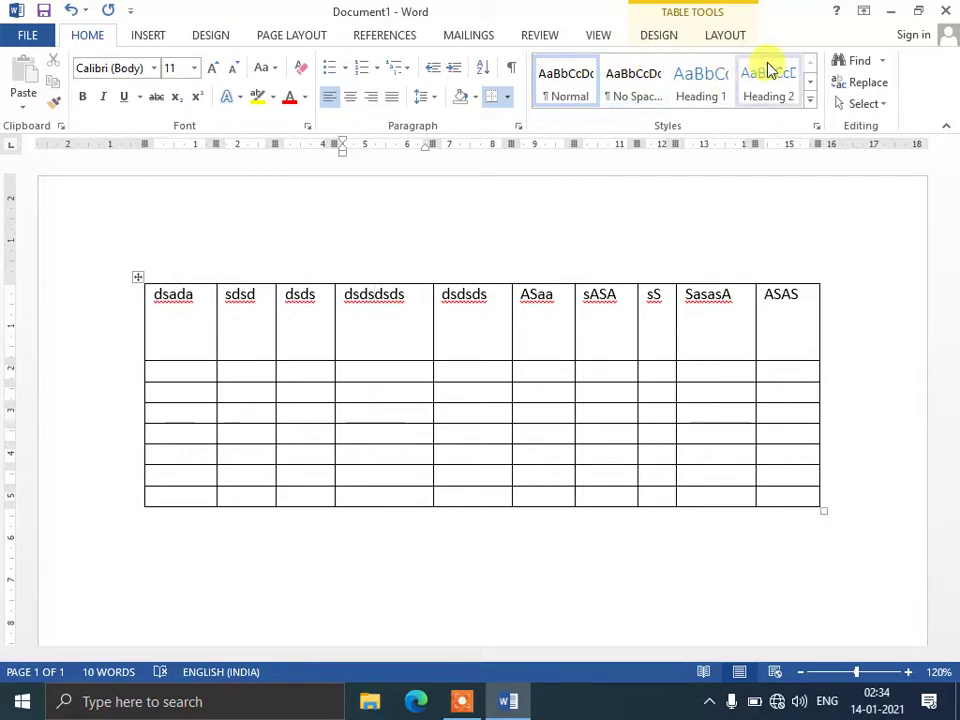
{"action": "left_click", "coordinate": [722, 38]}
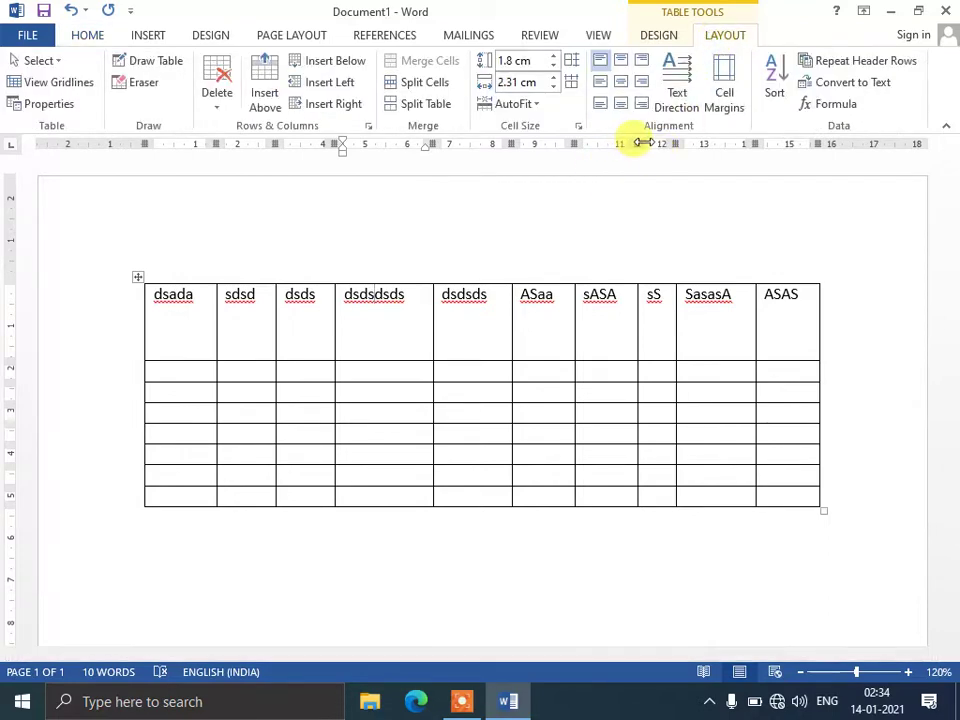
{"action": "left_click", "coordinate": [626, 64]}
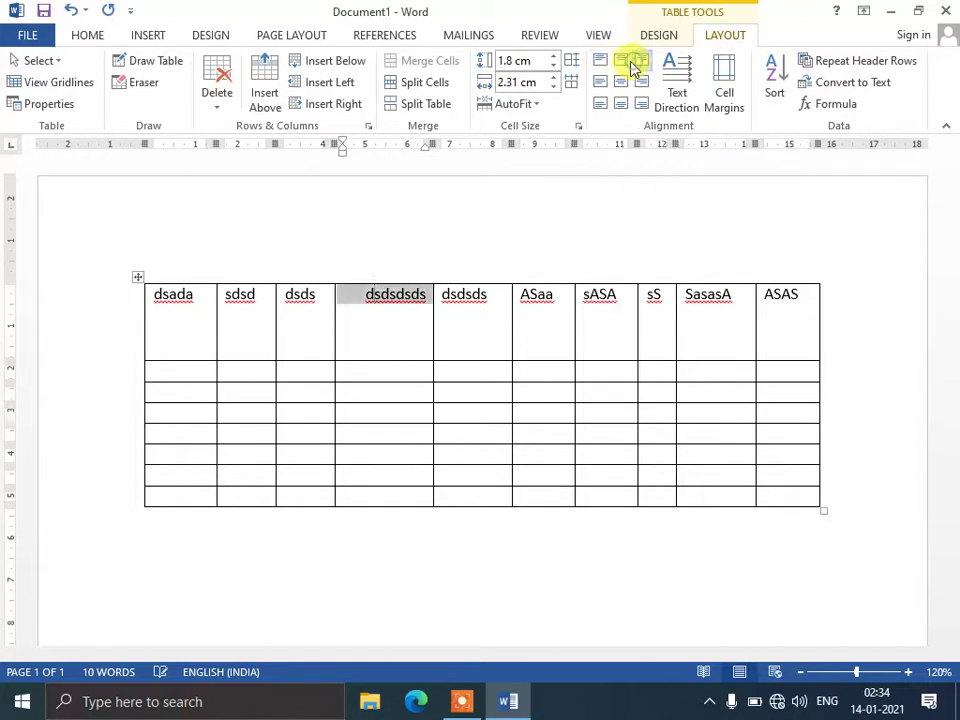
{"action": "left_click", "coordinate": [601, 82]}
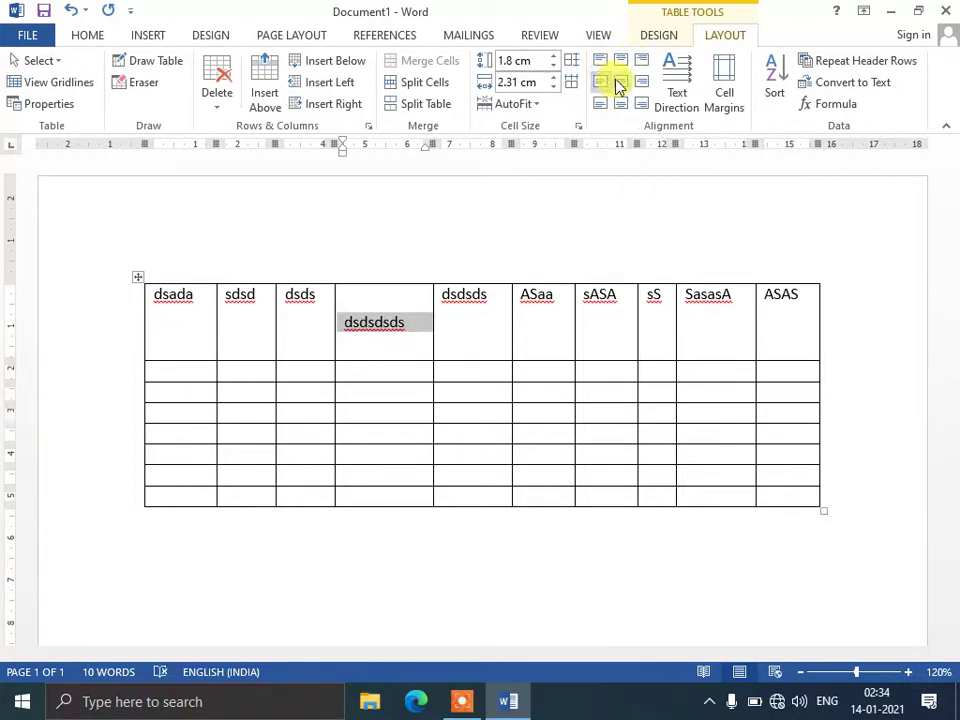
{"action": "left_click", "coordinate": [621, 84]}
{"action": "left_click", "coordinate": [643, 103]}
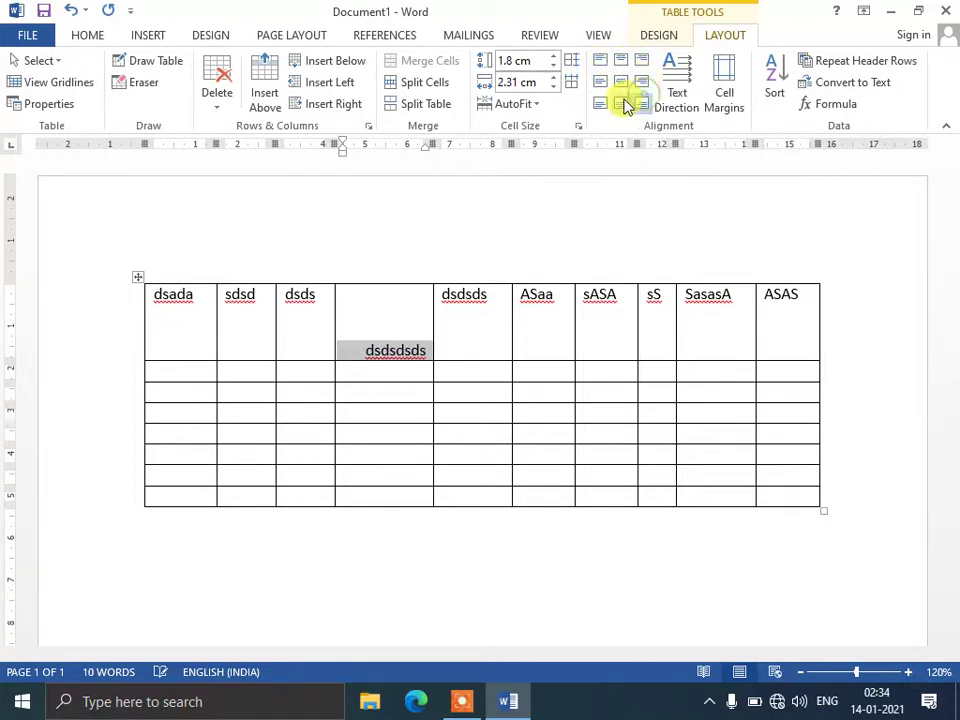
{"action": "left_click", "coordinate": [621, 103]}
{"action": "left_click", "coordinate": [601, 103]}
{"action": "left_click", "coordinate": [603, 62]}
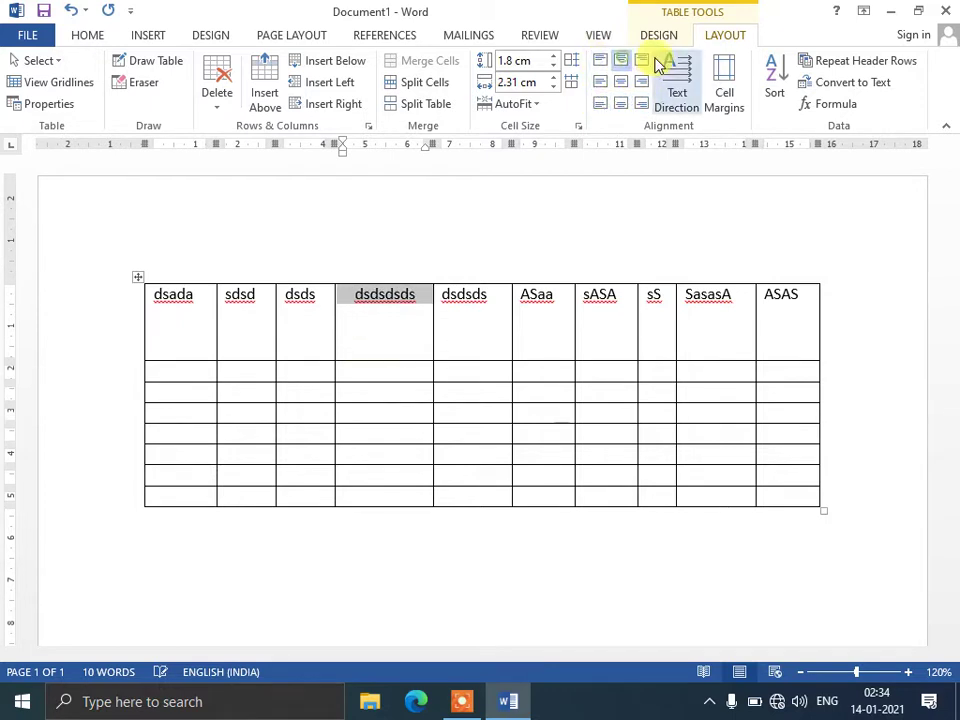
- Try further alignment positions for dsdsdsds, finishing with Align Top Left
{"action": "left_click", "coordinate": [643, 60]}
{"action": "left_click", "coordinate": [643, 82]}
{"action": "left_click", "coordinate": [643, 103]}
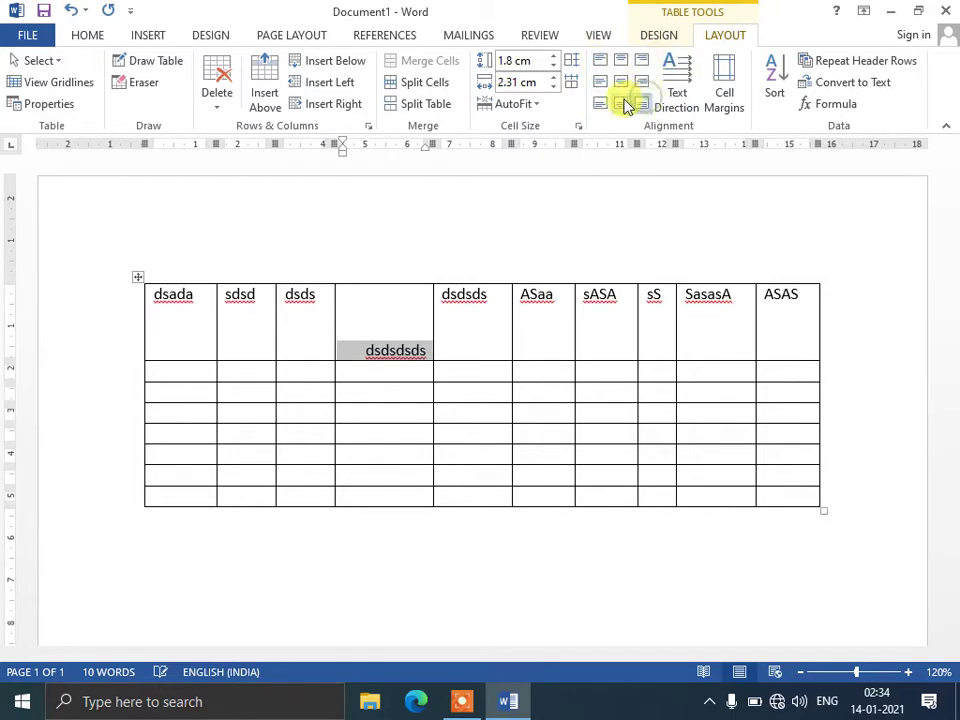
{"action": "left_click", "coordinate": [621, 103]}
{"action": "left_click", "coordinate": [601, 103]}
{"action": "left_click", "coordinate": [601, 82]}
{"action": "left_click", "coordinate": [601, 62]}
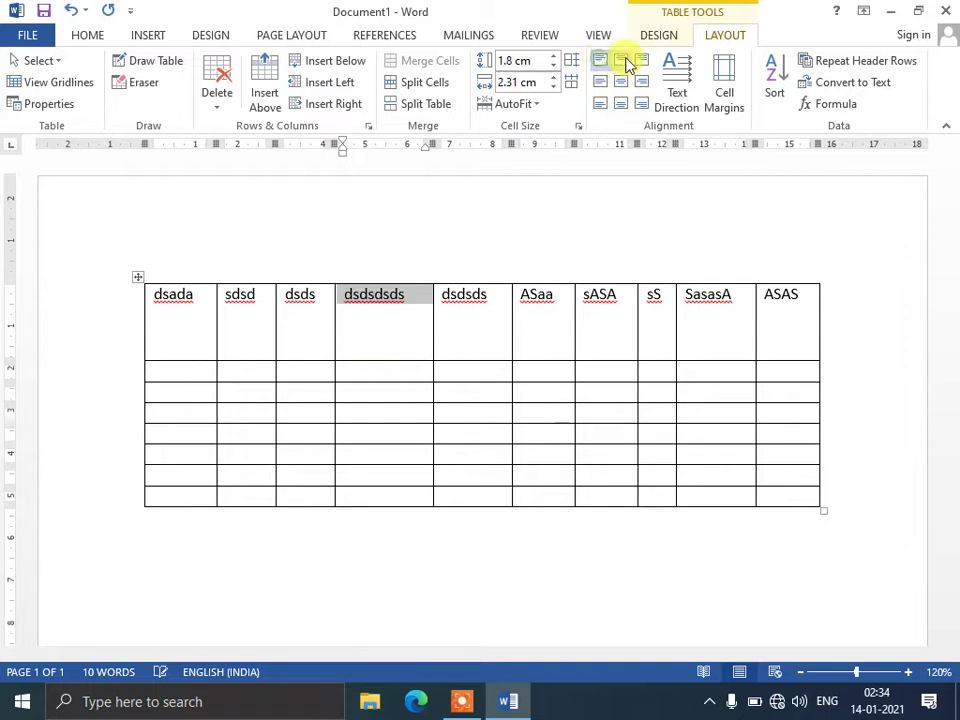
{"action": "left_click", "coordinate": [621, 60]}
{"action": "left_click", "coordinate": [621, 82]}
{"action": "left_click", "coordinate": [643, 60]}
{"action": "left_click", "coordinate": [621, 62]}
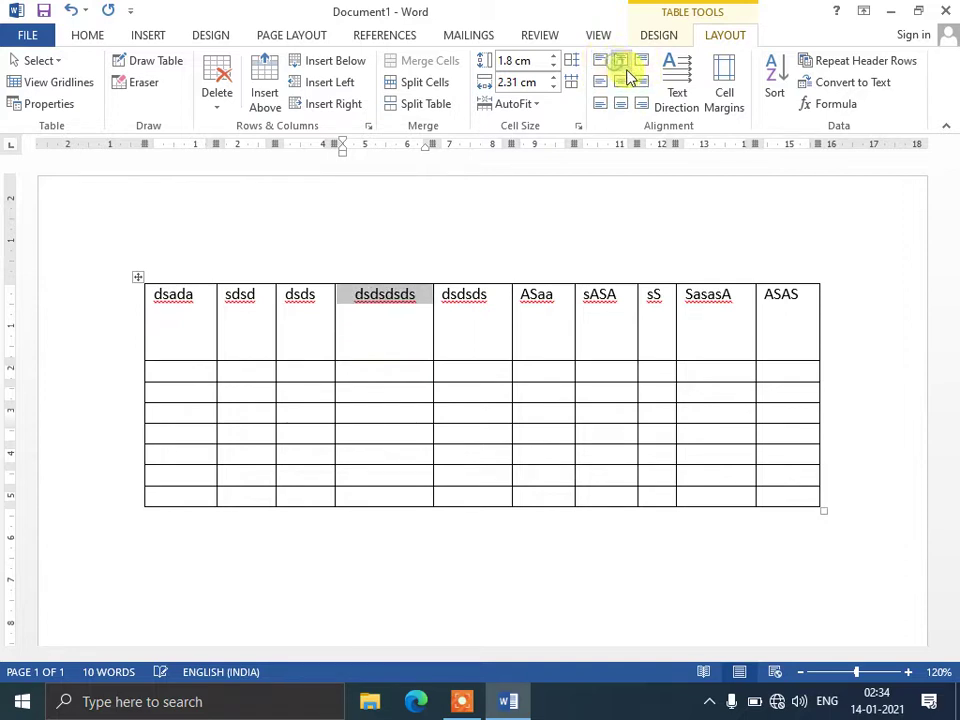
{"action": "left_click", "coordinate": [621, 82]}
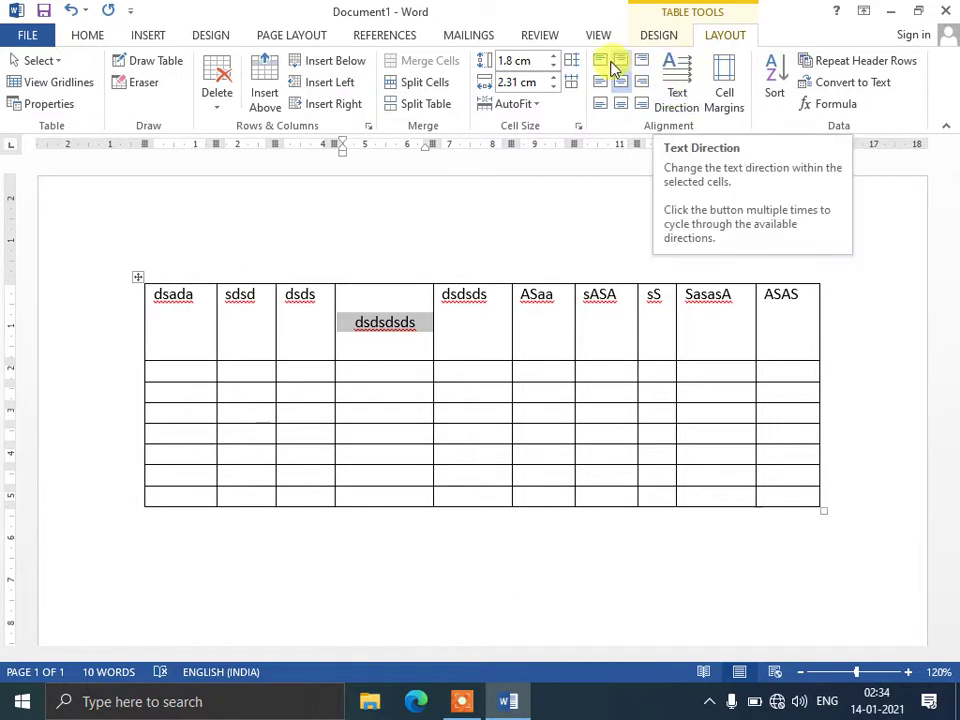
{"action": "left_click", "coordinate": [600, 60]}
- Rotate dsdsdsds through Text Direction back to horizontal, then open the Cell Margins settings
{"action": "left_click", "coordinate": [686, 89]}
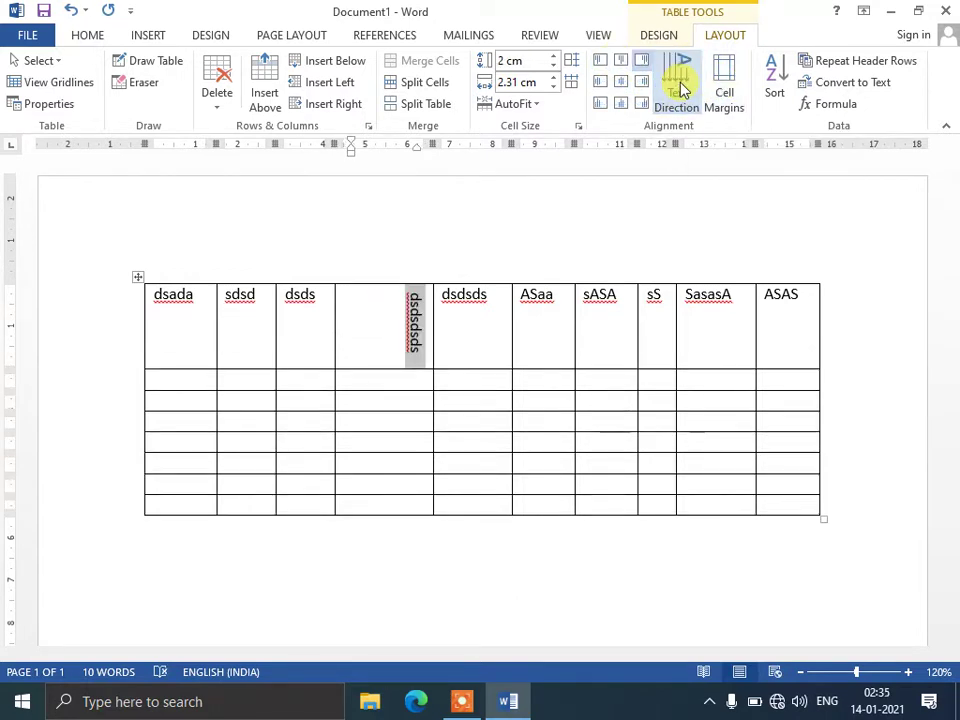
{"action": "left_click", "coordinate": [680, 89]}
{"action": "left_click", "coordinate": [680, 89]}
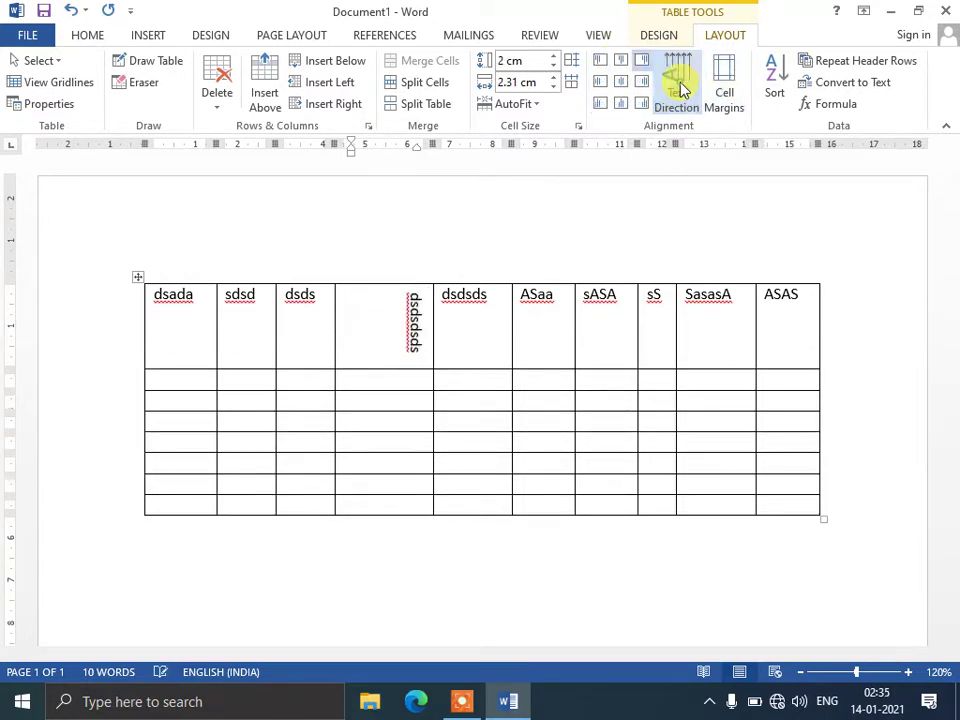
{"action": "left_click", "coordinate": [680, 89]}
{"action": "left_click", "coordinate": [680, 89]}
{"action": "left_click", "coordinate": [680, 89]}
{"action": "left_click", "coordinate": [680, 89]}
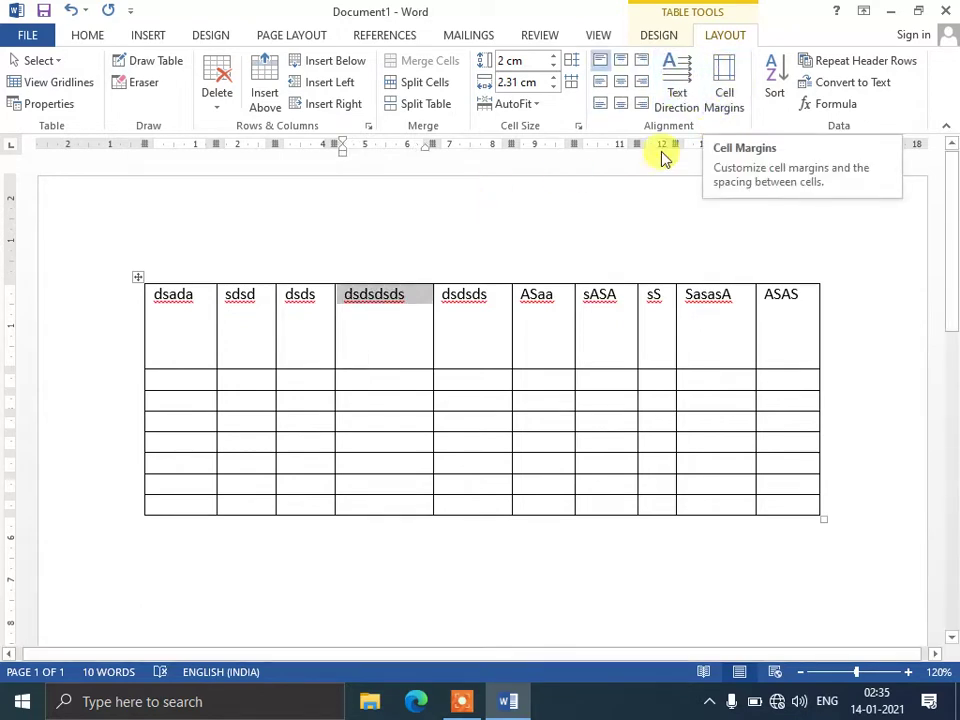
{"action": "left_click", "coordinate": [366, 292]}
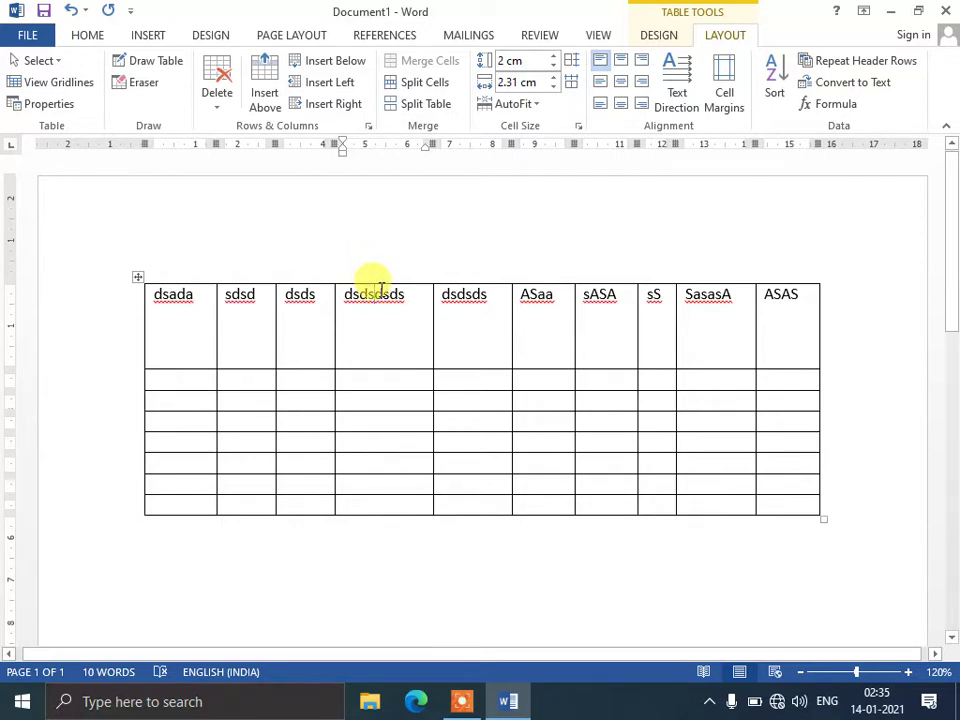
{"action": "left_click", "coordinate": [727, 105]}
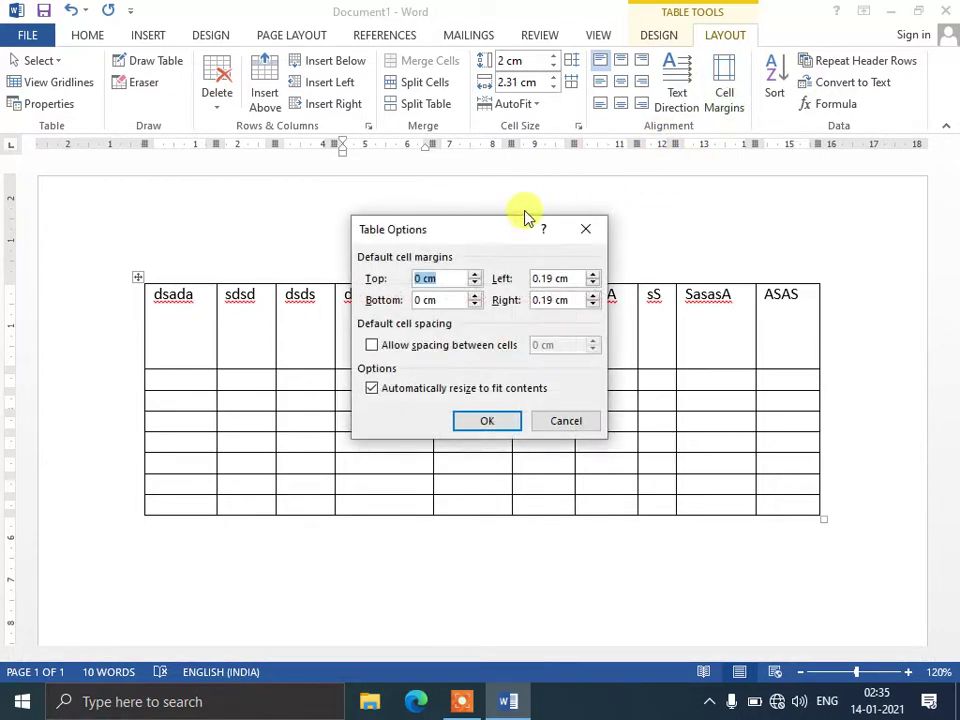
- Set the table's default top cell margin to 0.75 cm in Table Options
{"action": "left_click_drag", "start_coordinate": [508, 230], "coordinate": [690, 190]}
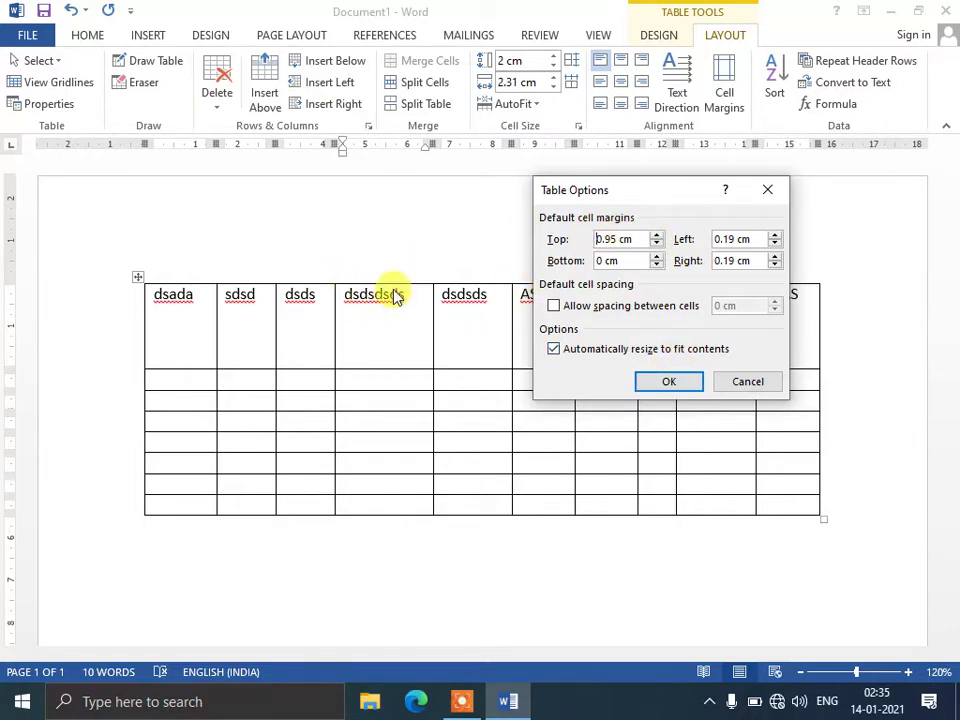
{"action": "left_click", "coordinate": [690, 383]}
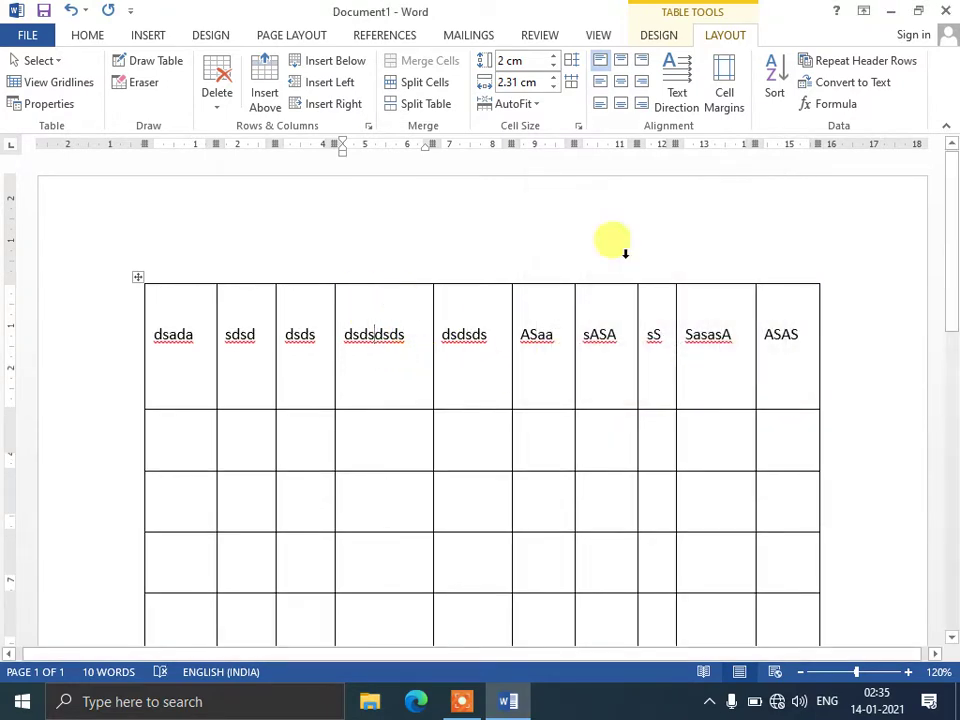
{"action": "left_click", "coordinate": [718, 100]}
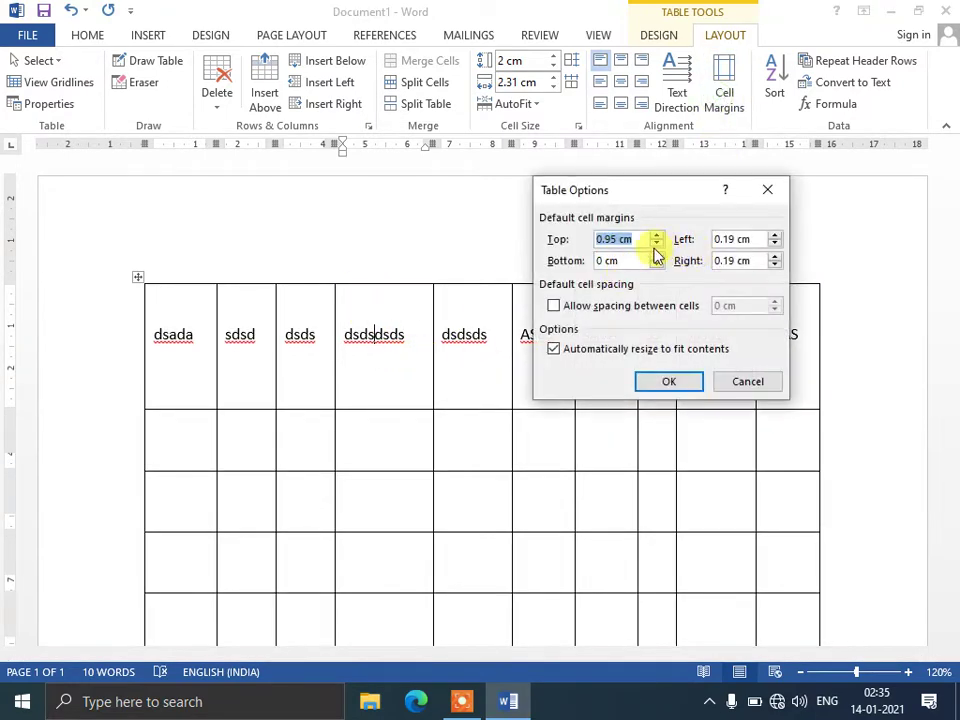
{"action": "left_click", "coordinate": [667, 385]}
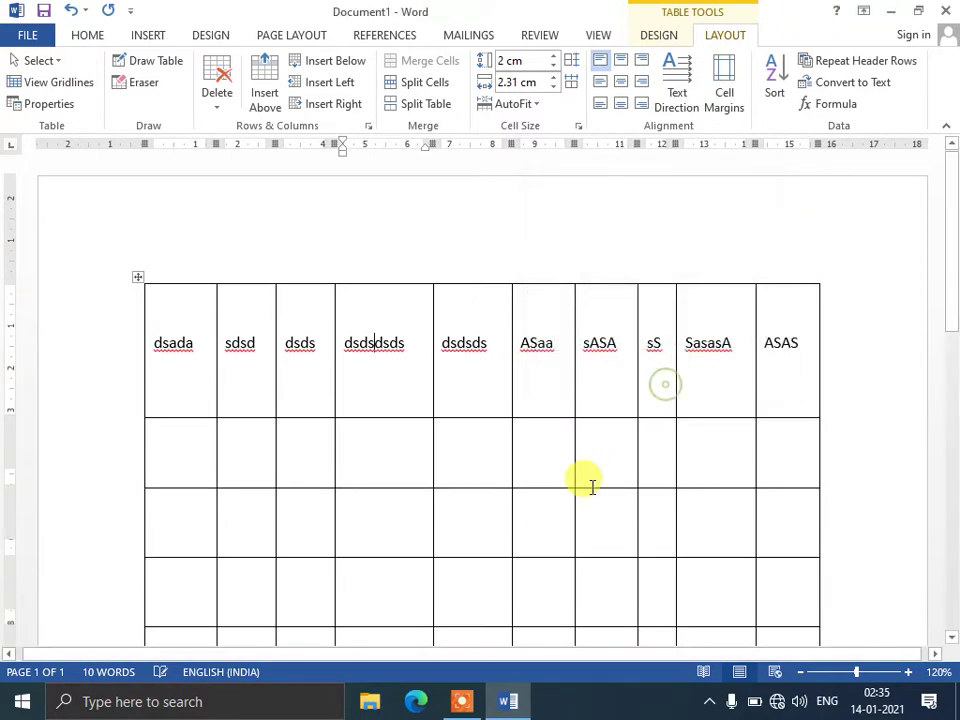
{"action": "left_click", "coordinate": [720, 100]}
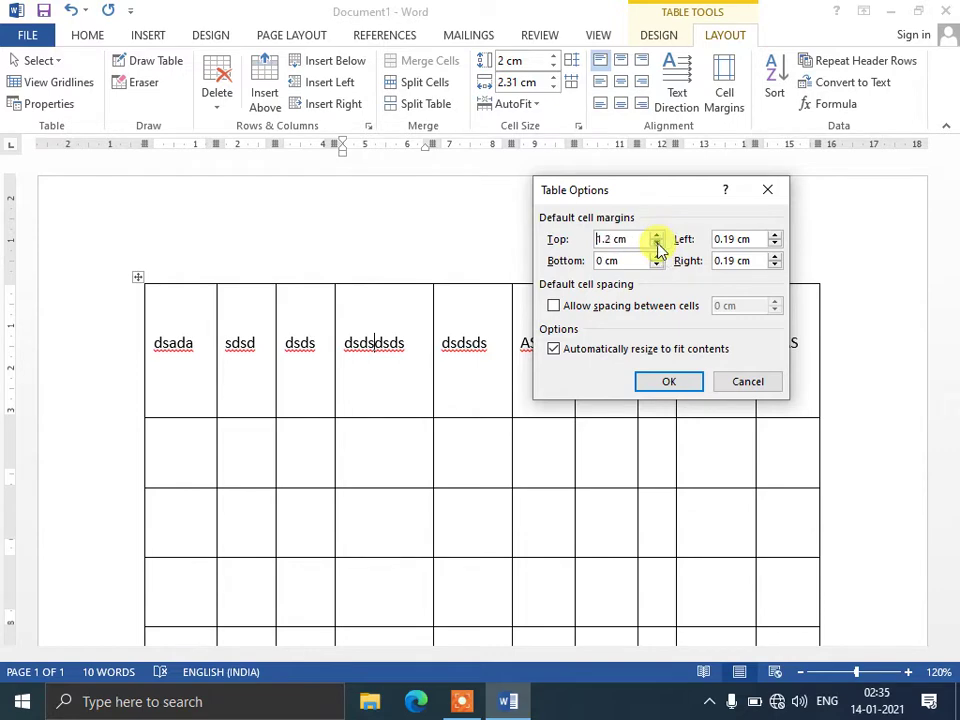
{"action": "left_click", "coordinate": [657, 245]}
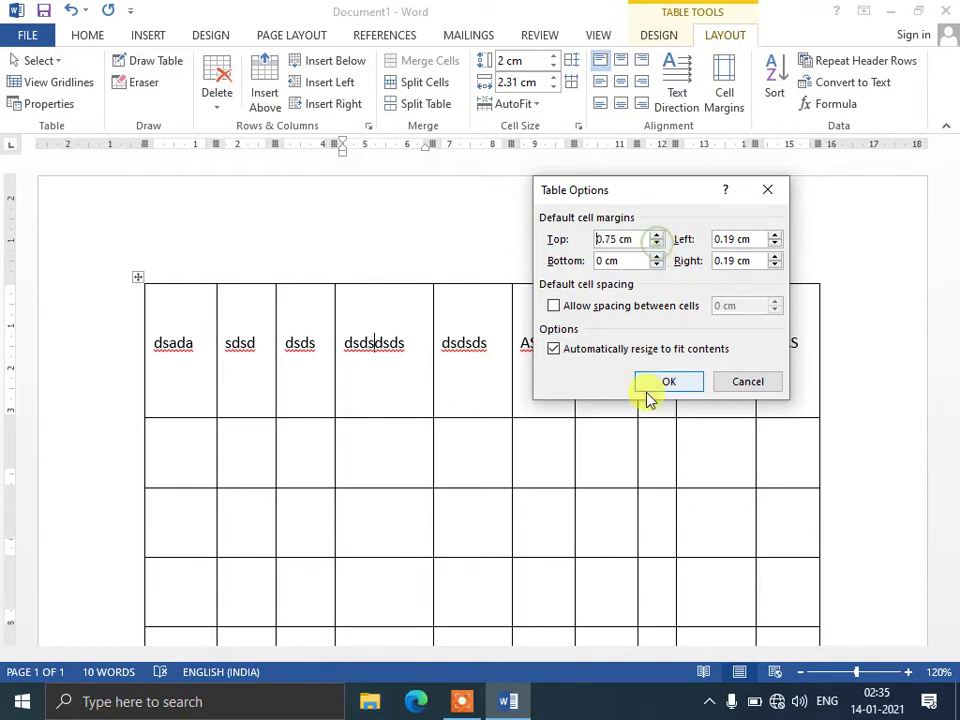
{"action": "left_click", "coordinate": [652, 385]}
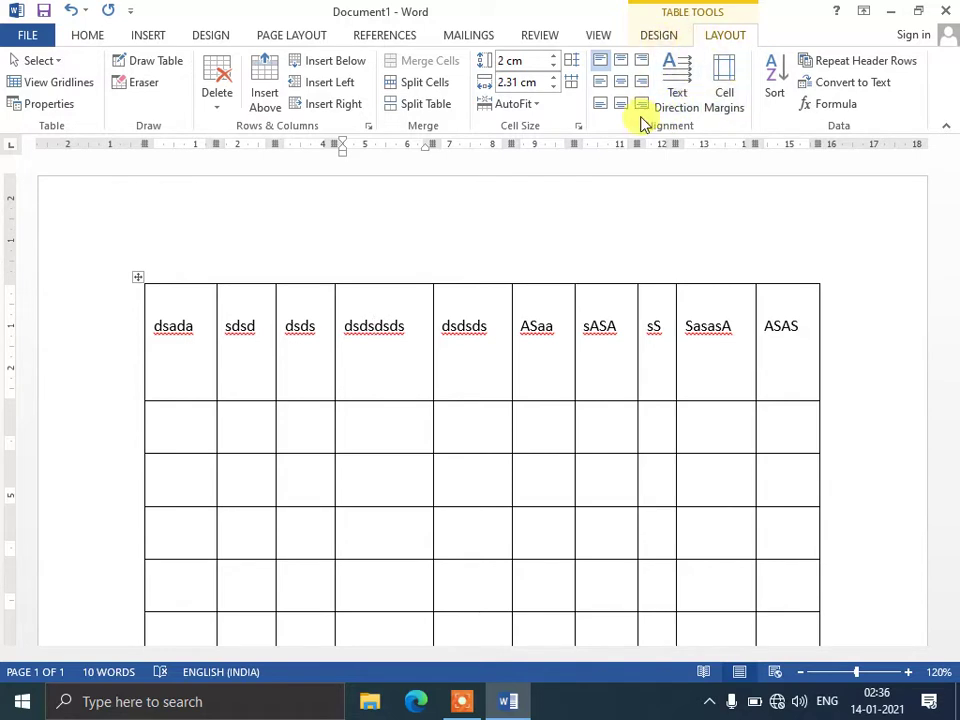
- Delete the existing table and switch to Draw Table
{"action": "left_click", "coordinate": [212, 117]}
{"action": "left_click", "coordinate": [221, 193]}
{"action": "left_click", "coordinate": [138, 38]}
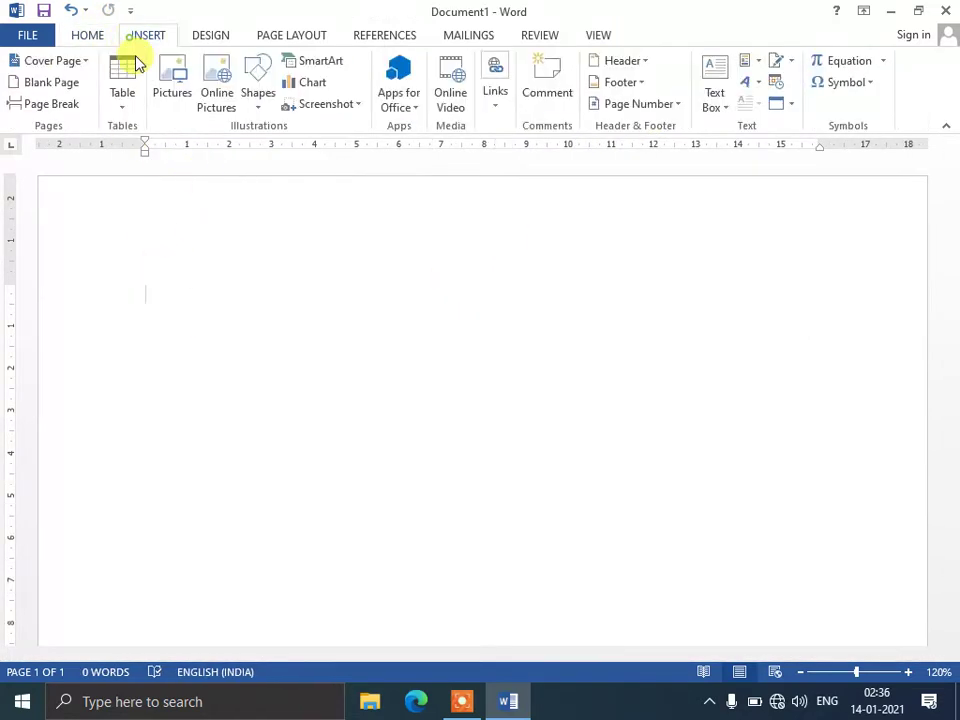
{"action": "left_click", "coordinate": [135, 108]}
{"action": "left_click", "coordinate": [167, 315]}
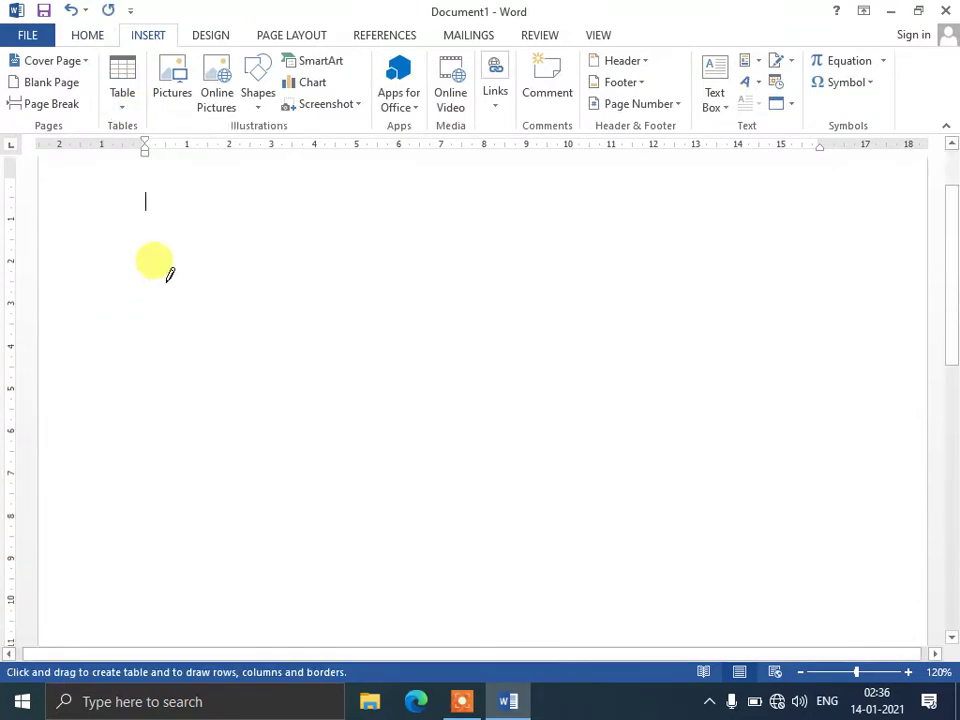
- Draw the outer table border and five vertical column lines for six columns
{"action": "mouse_move", "coordinate": [146, 231]}
{"action": "left_mouse_down"}
{"action": "mouse_move", "coordinate": [660, 535]}
{"action": "mouse_move", "coordinate": [660, 520]}
{"action": "left_mouse_up"}
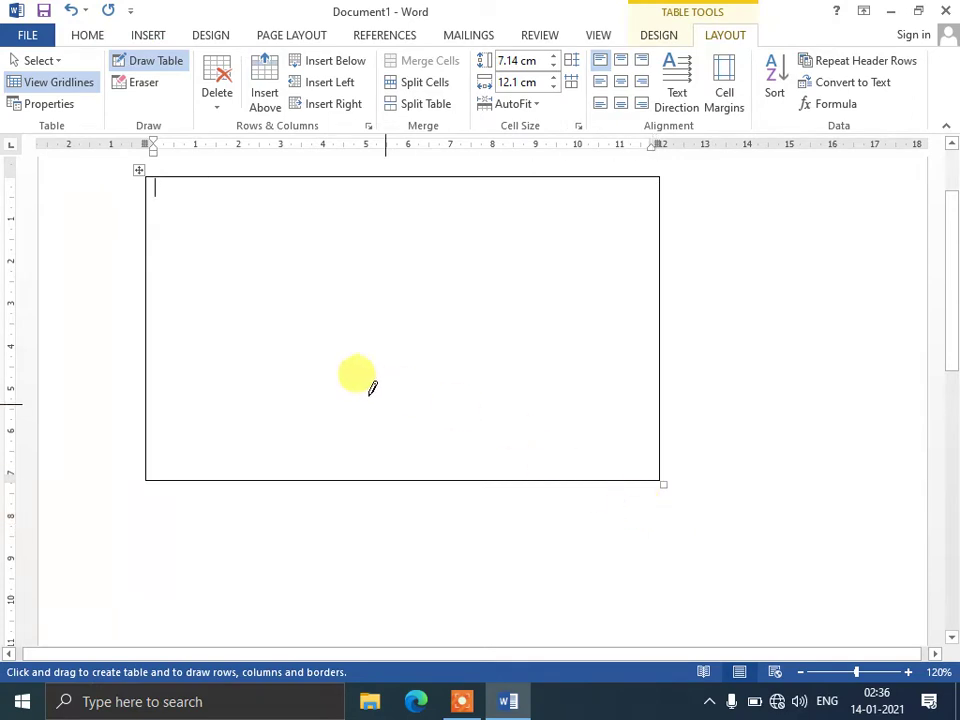
{"action": "left_click_drag", "start_coordinate": [197, 194], "coordinate": [203, 305]}
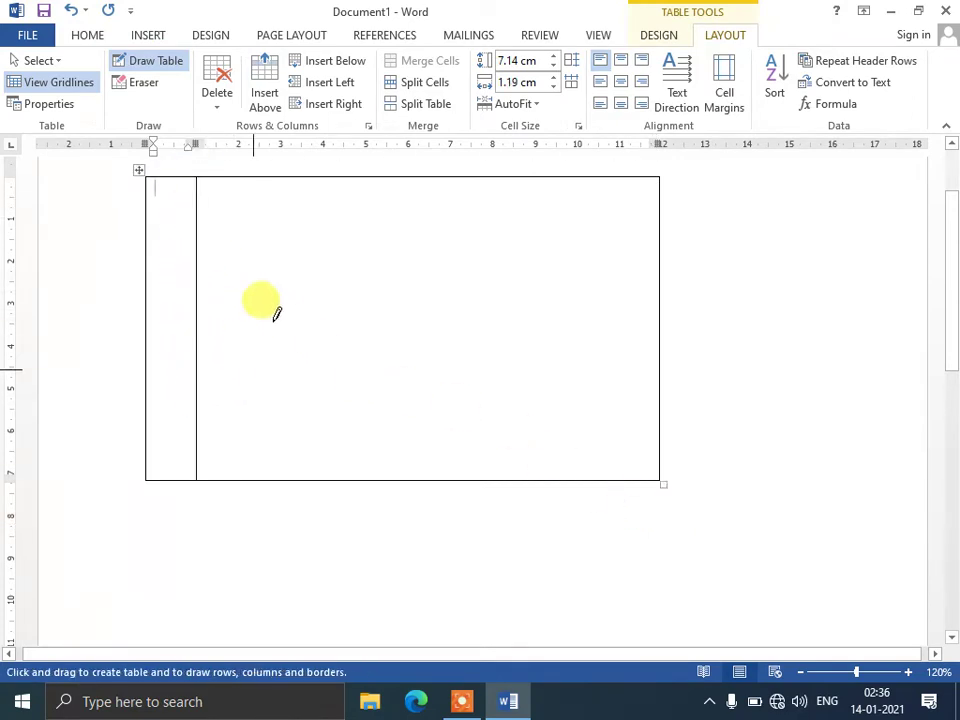
{"action": "left_click_drag", "start_coordinate": [274, 197], "coordinate": [280, 396]}
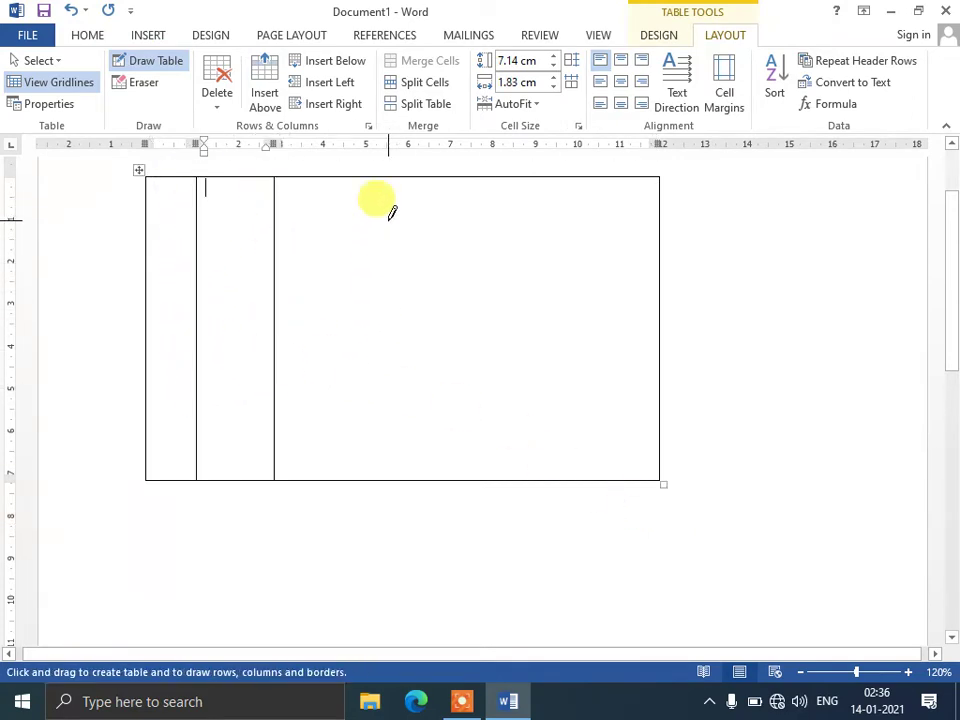
{"action": "left_click_drag", "start_coordinate": [386, 196], "coordinate": [386, 390]}
{"action": "left_click_drag", "start_coordinate": [490, 206], "coordinate": [492, 360]}
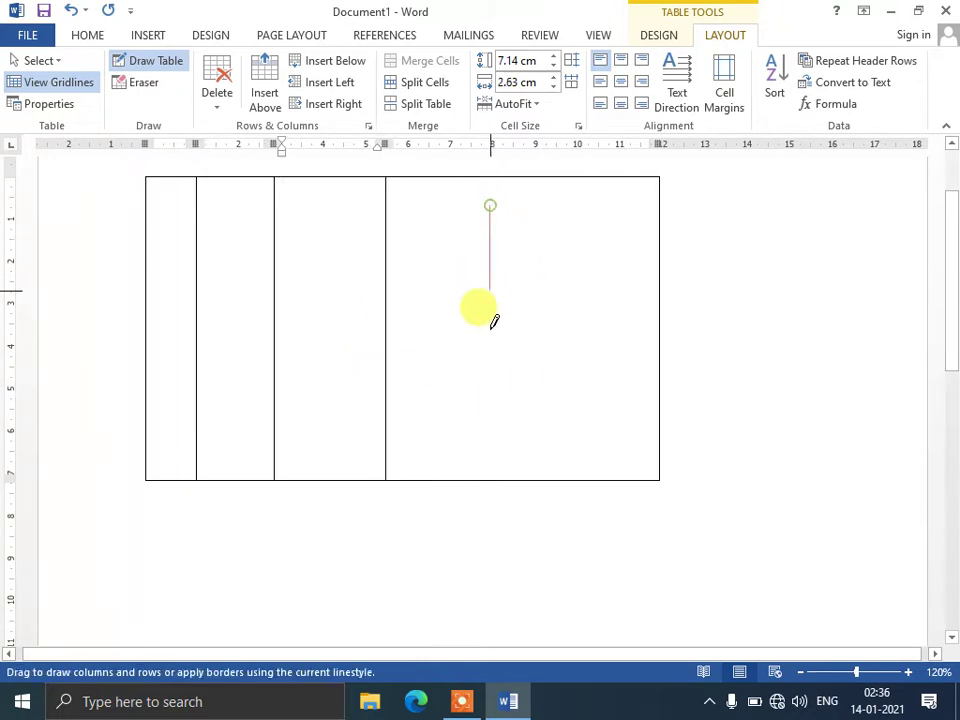
{"action": "left_click_drag", "start_coordinate": [590, 401], "coordinate": [590, 405]}
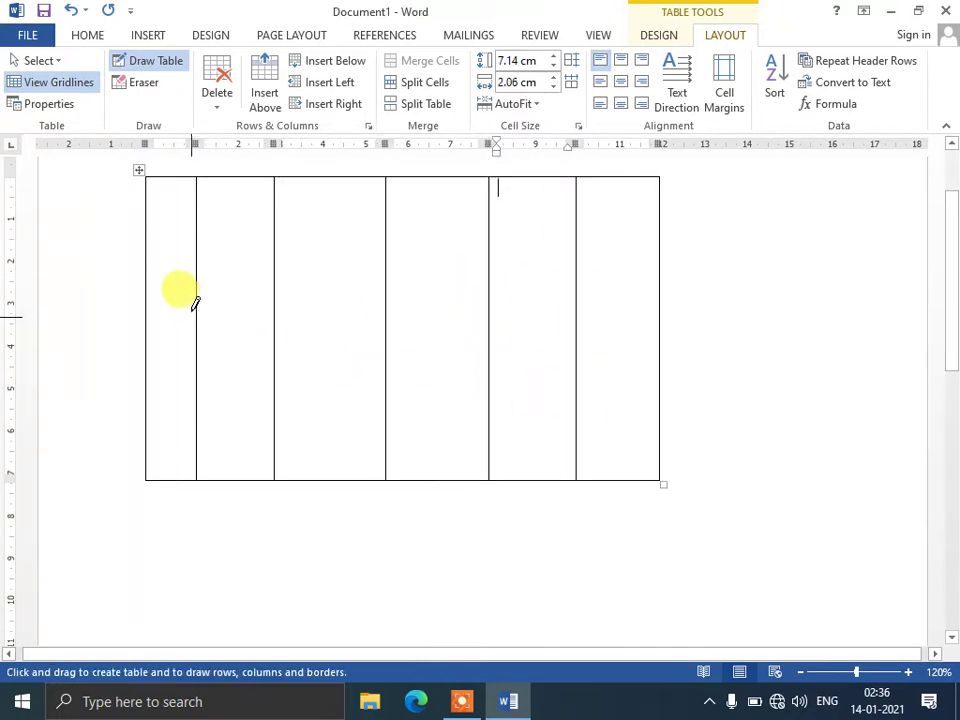
- Draw four horizontal dividers to split the table into five rows
{"action": "left_click_drag", "start_coordinate": [160, 247], "coordinate": [640, 242]}
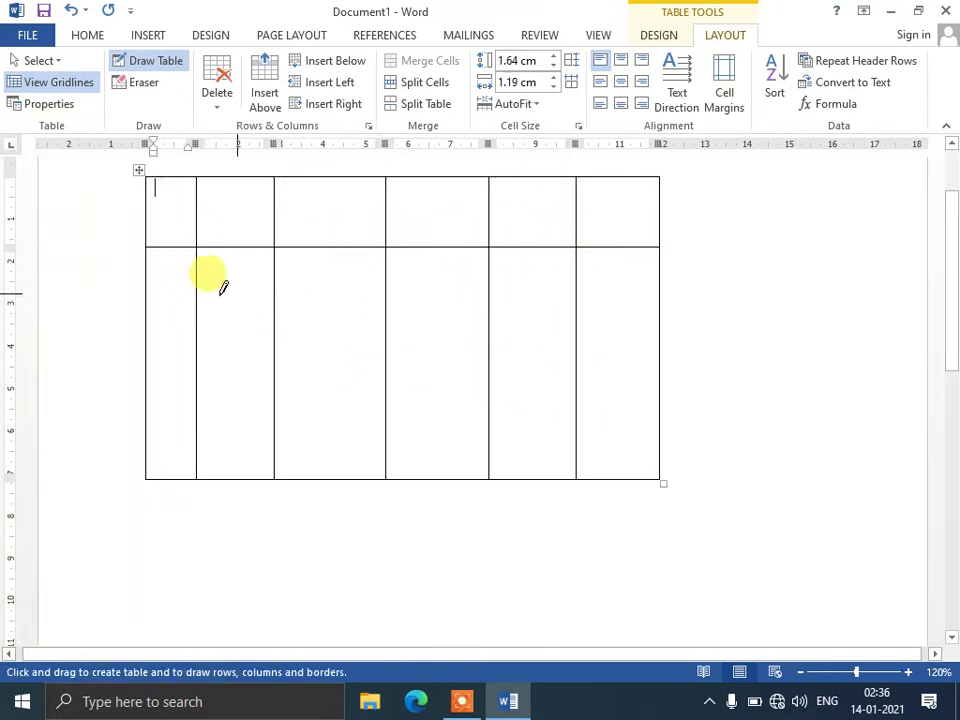
{"action": "left_click_drag", "start_coordinate": [158, 300], "coordinate": [600, 295]}
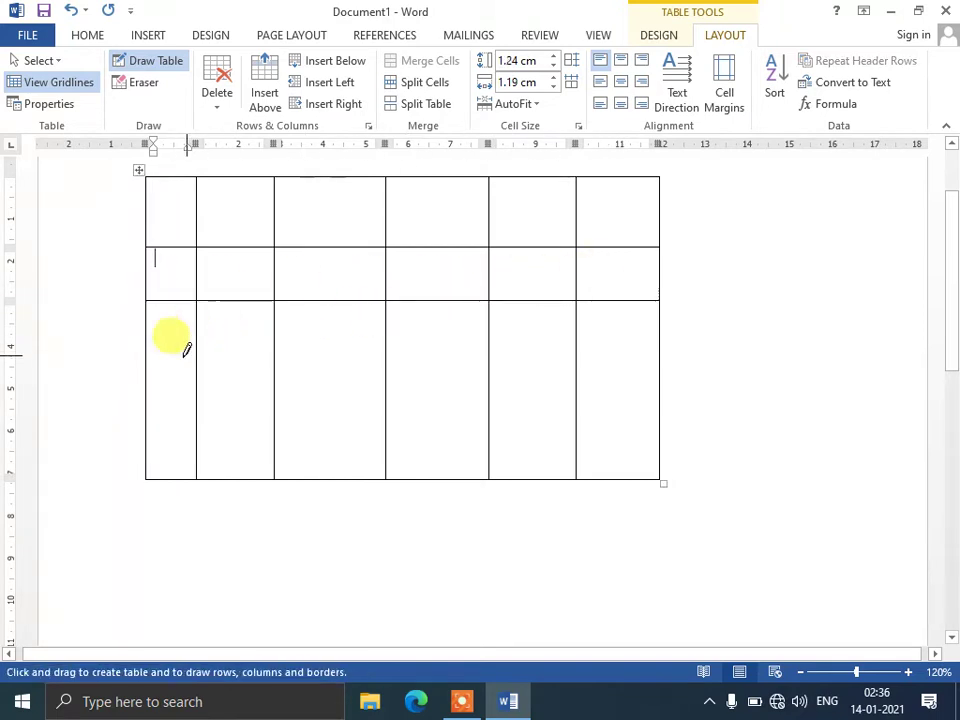
{"action": "left_click_drag", "start_coordinate": [197, 349], "coordinate": [612, 341]}
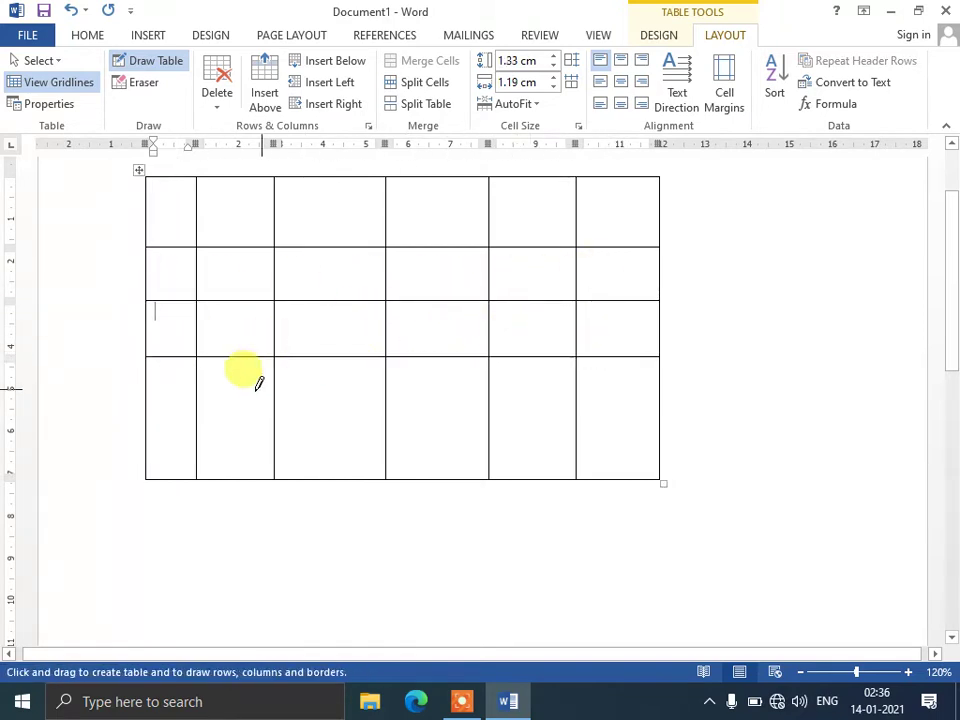
{"action": "left_click_drag", "start_coordinate": [158, 411], "coordinate": [590, 400]}
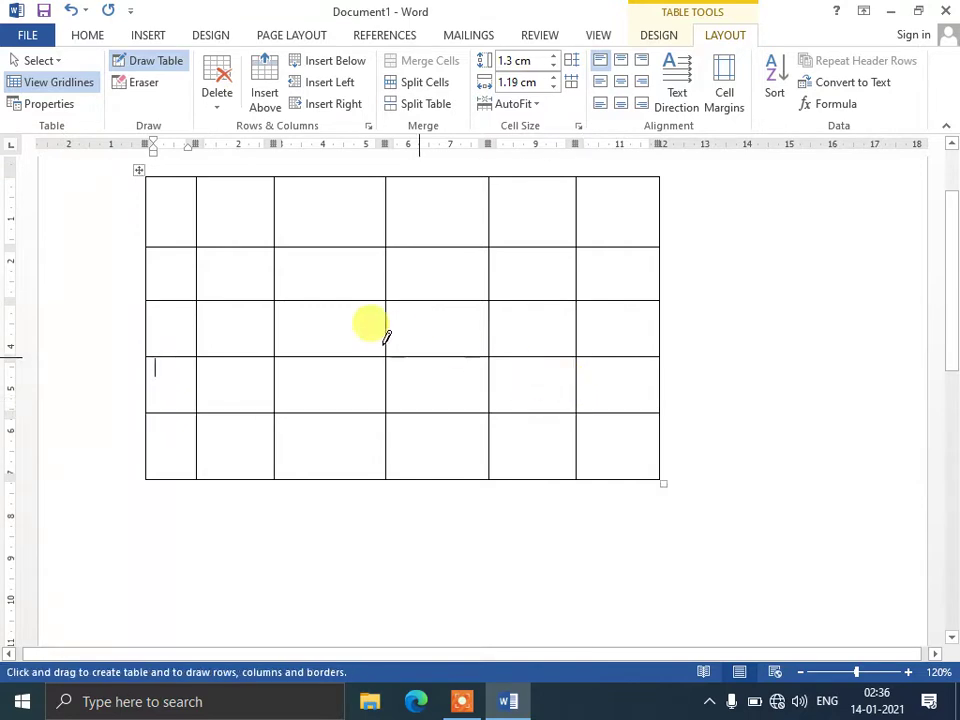
- Stop drawing, select the whole table, and apply Distribute Rows and Distribute Columns
{"action": "left_click", "coordinate": [164, 60]}
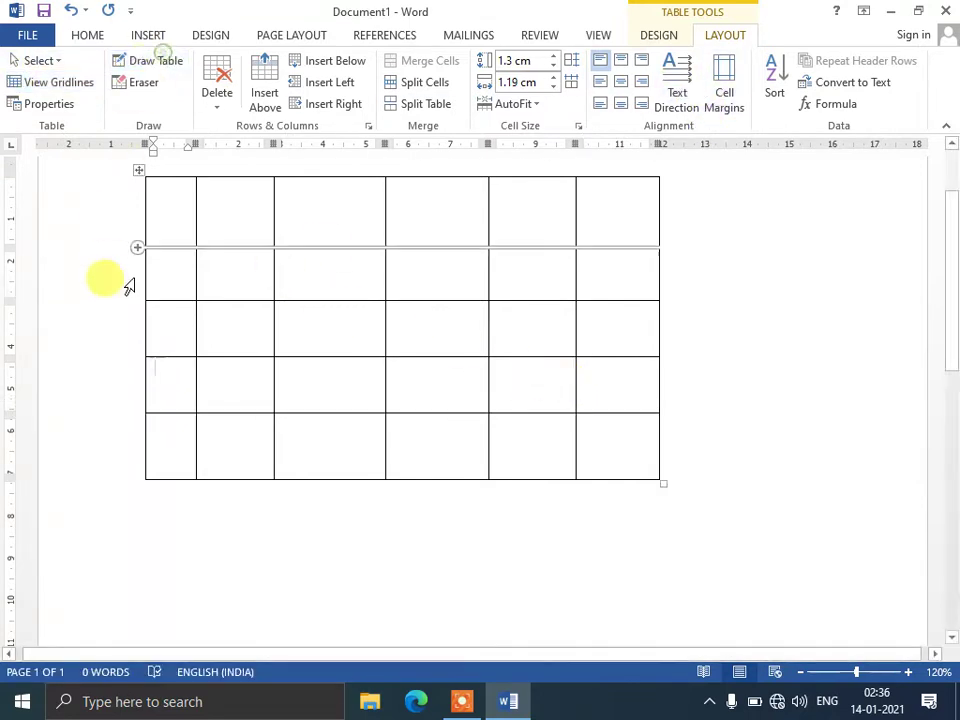
{"action": "scroll", "coordinate": [129, 280], "scroll_direction": "up", "scroll_amount": 2}
{"action": "left_click", "coordinate": [171, 304]}
{"action": "left_click_drag", "start_coordinate": [241, 345], "coordinate": [630, 545]}
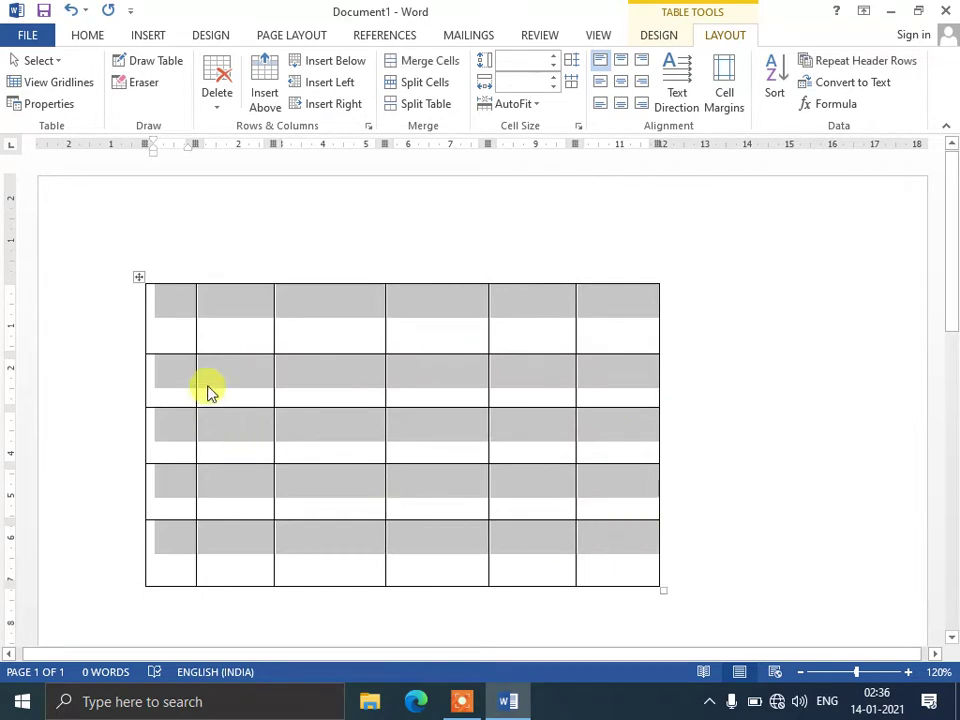
{"action": "left_click_drag", "start_coordinate": [175, 310], "coordinate": [594, 580]}
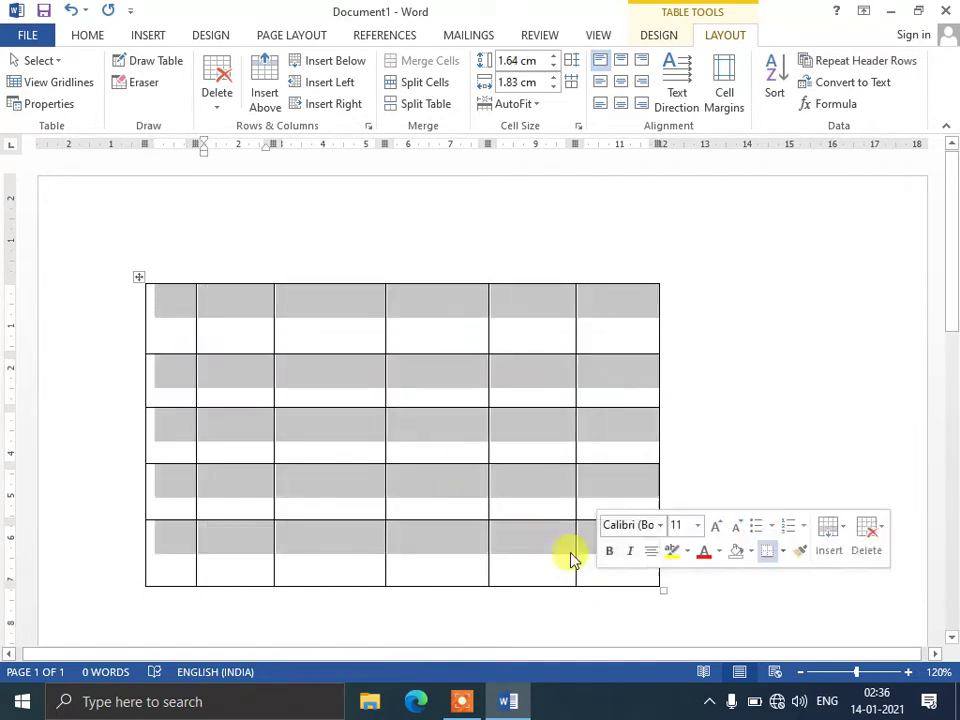
{"action": "left_click", "coordinate": [257, 332]}
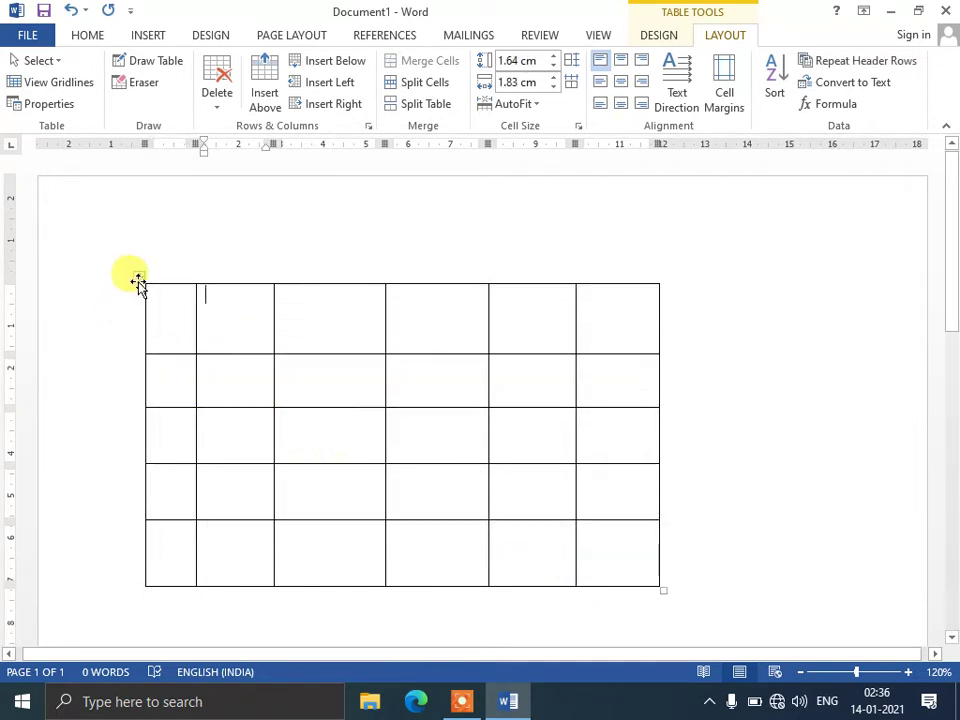
{"action": "left_click", "coordinate": [138, 283]}
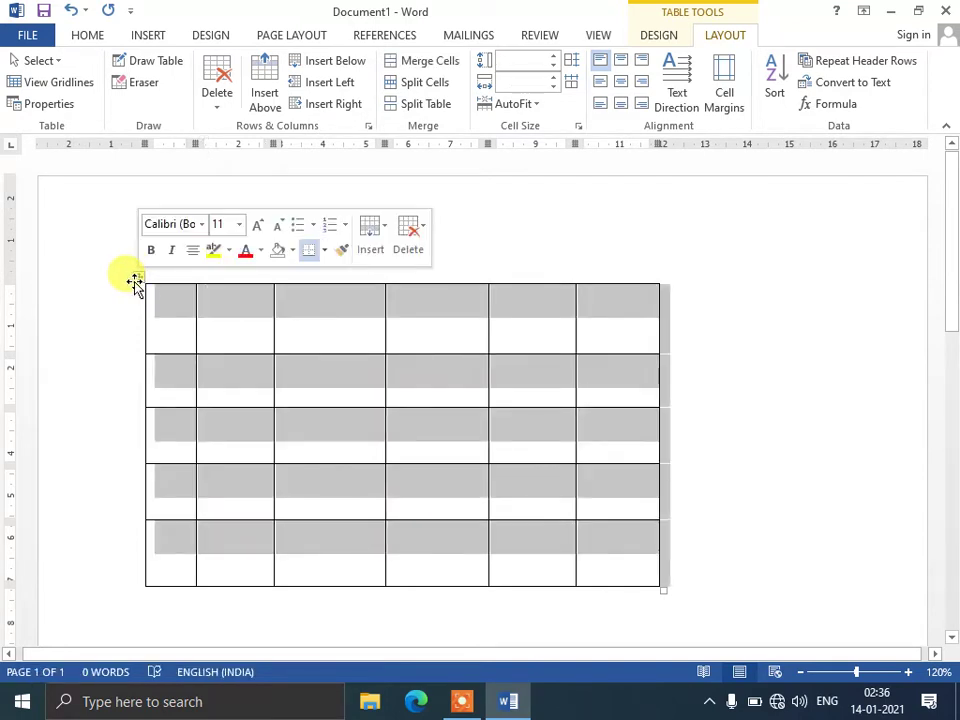
{"action": "mouse_move", "coordinate": [166, 311]}
{"action": "left_mouse_down"}
{"action": "mouse_move", "coordinate": [468, 424]}
{"action": "mouse_move", "coordinate": [612, 555]}
{"action": "left_mouse_up"}
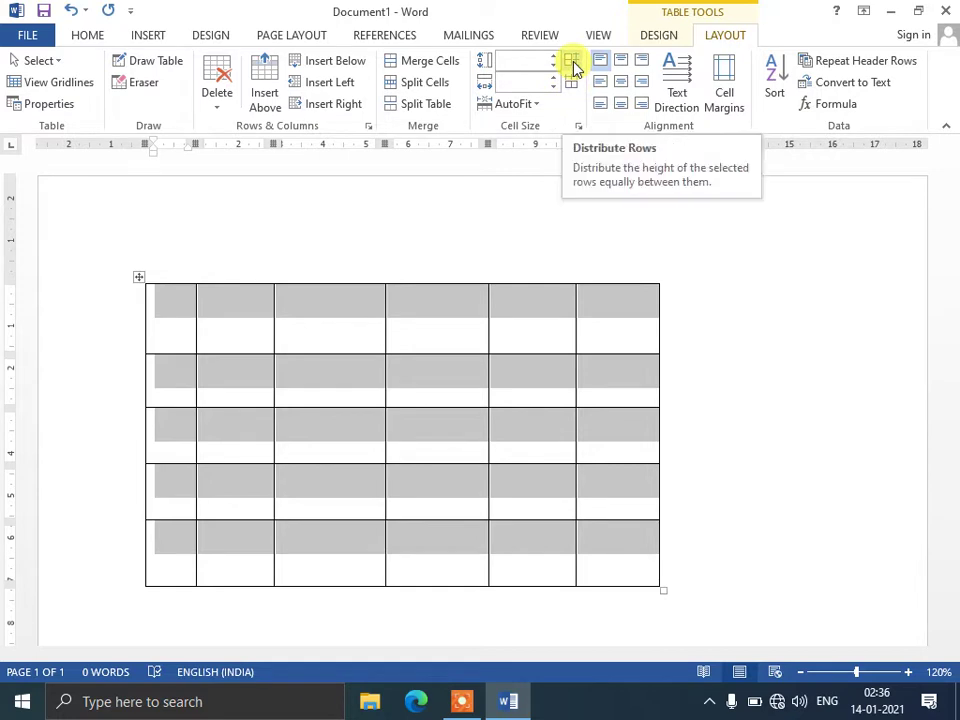
{"action": "left_click", "coordinate": [575, 66]}
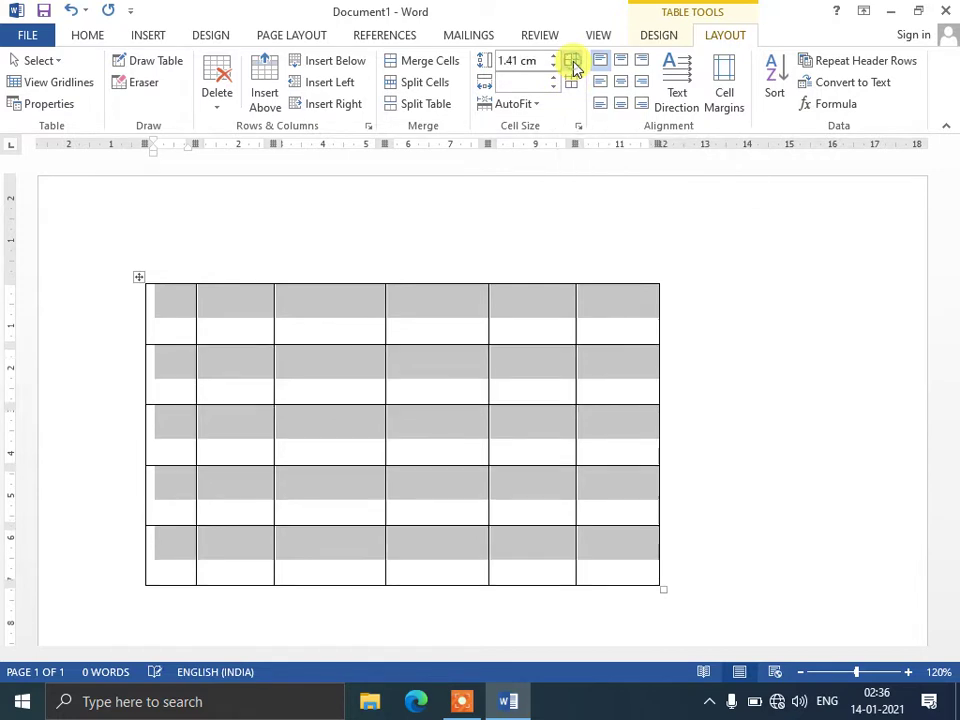
{"action": "left_click", "coordinate": [574, 83]}
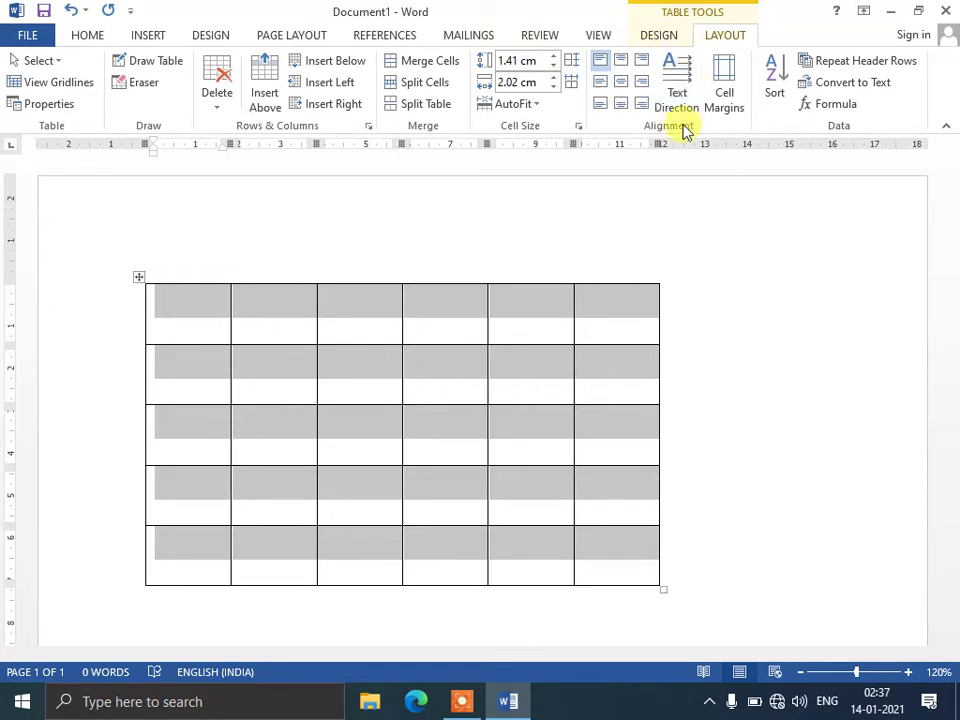
- Enter 3, 4, 5, 6 and 7 down the second column's cells
{"action": "left_click", "coordinate": [529, 326]}
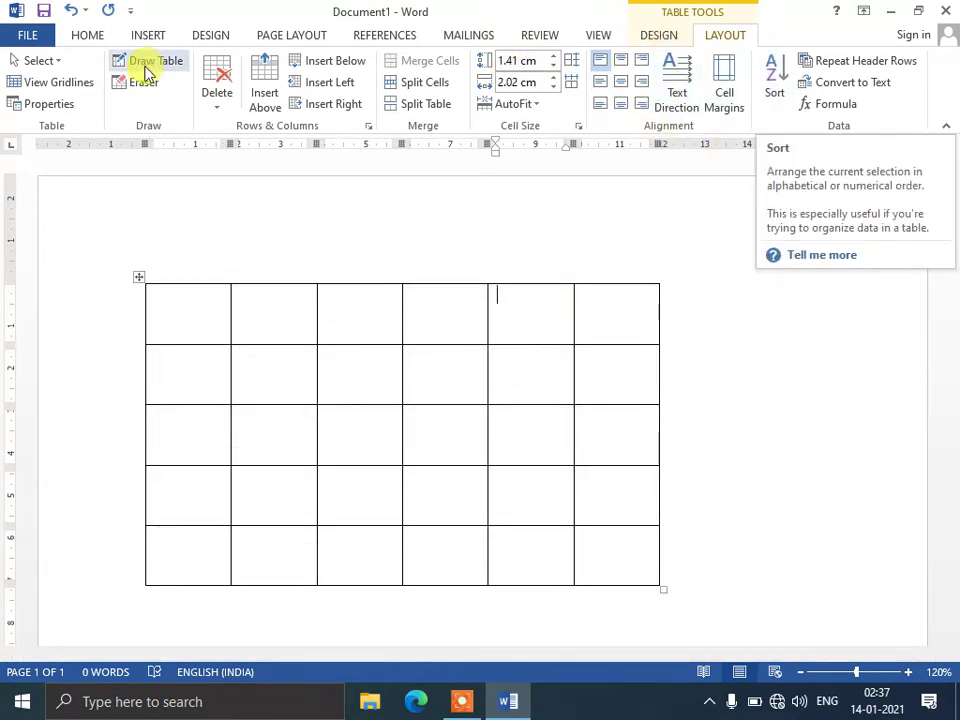
{"action": "left_click", "coordinate": [90, 35]}
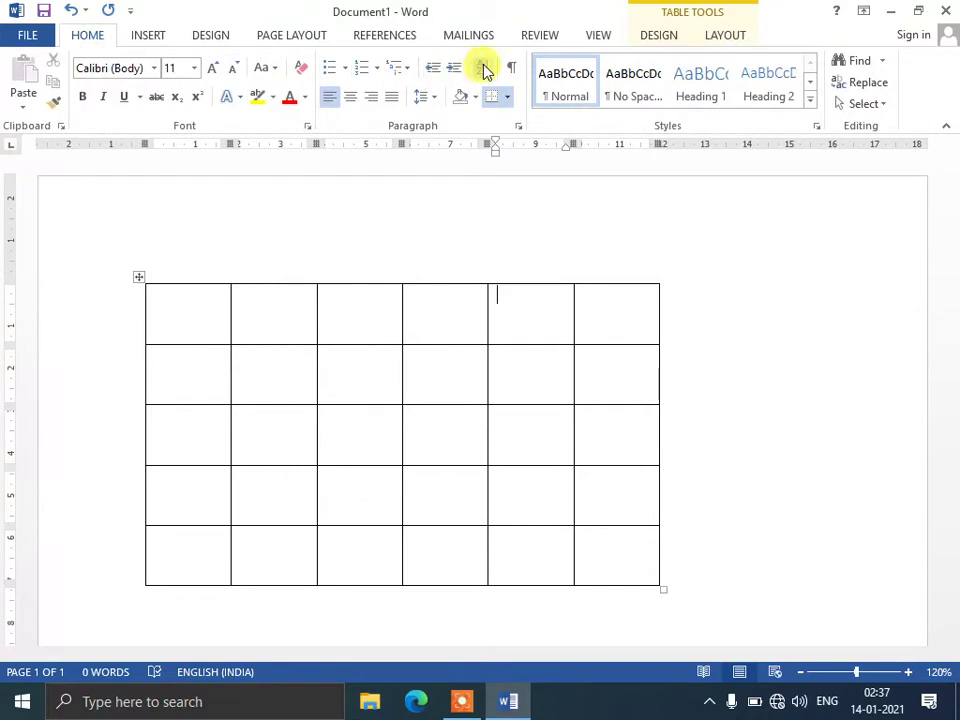
{"action": "left_click", "coordinate": [730, 38]}
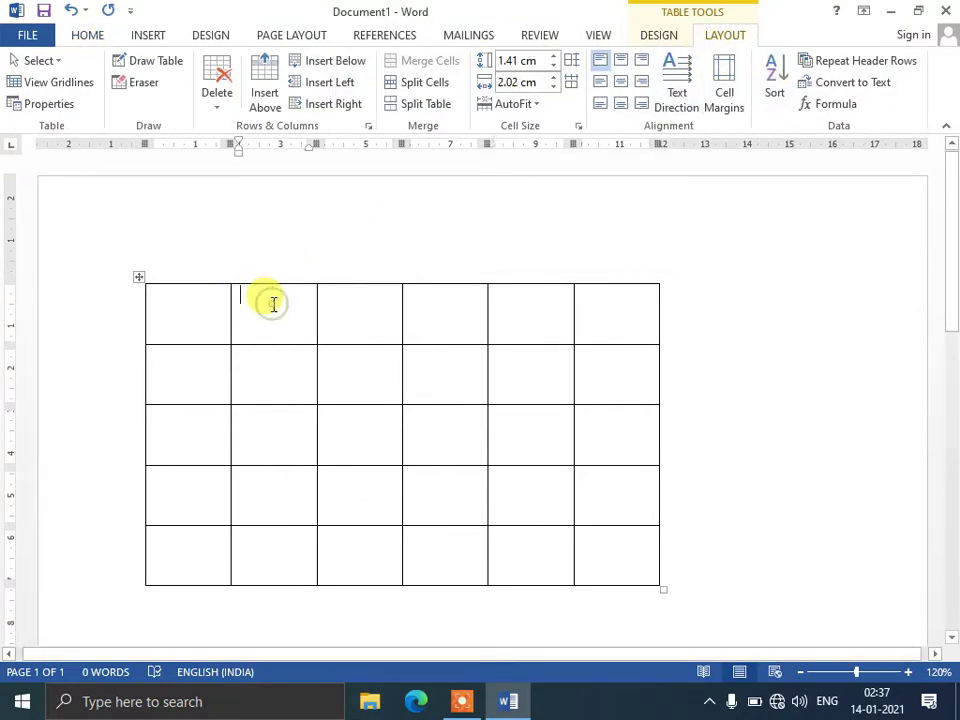
{"action": "type", "text": "3"}
{"action": "key", "text": "Down"}
{"action": "type", "text": "4"}
{"action": "key", "text": "Down"}
{"action": "type", "text": "5"}
{"action": "key", "text": "Down"}
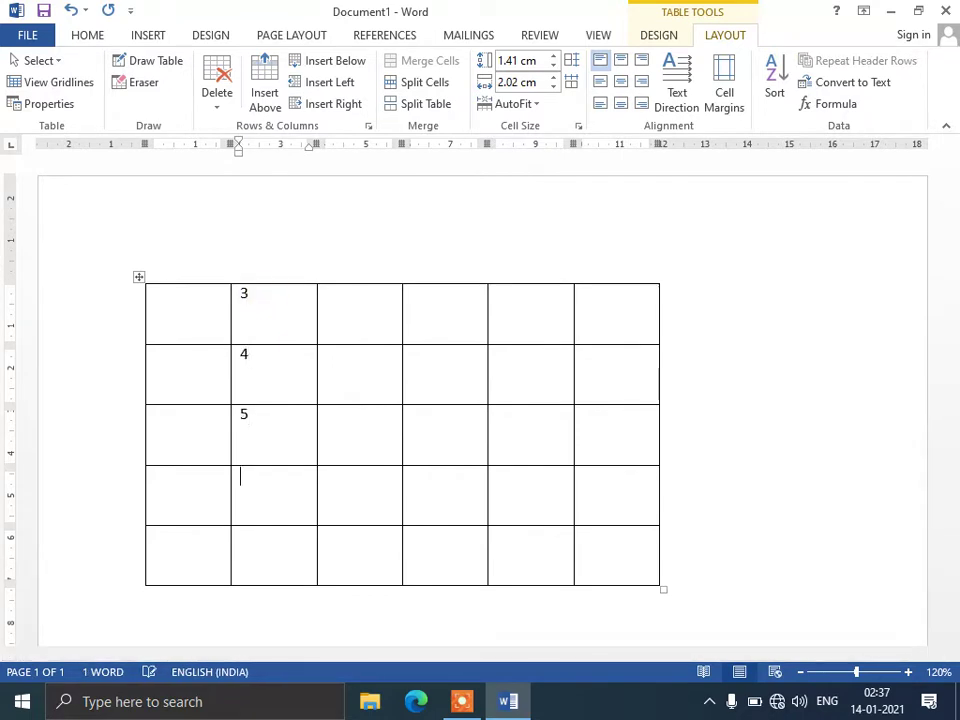
{"action": "type", "text": "6"}
{"action": "key", "text": "Down"}
{"action": "type", "text": "7"}
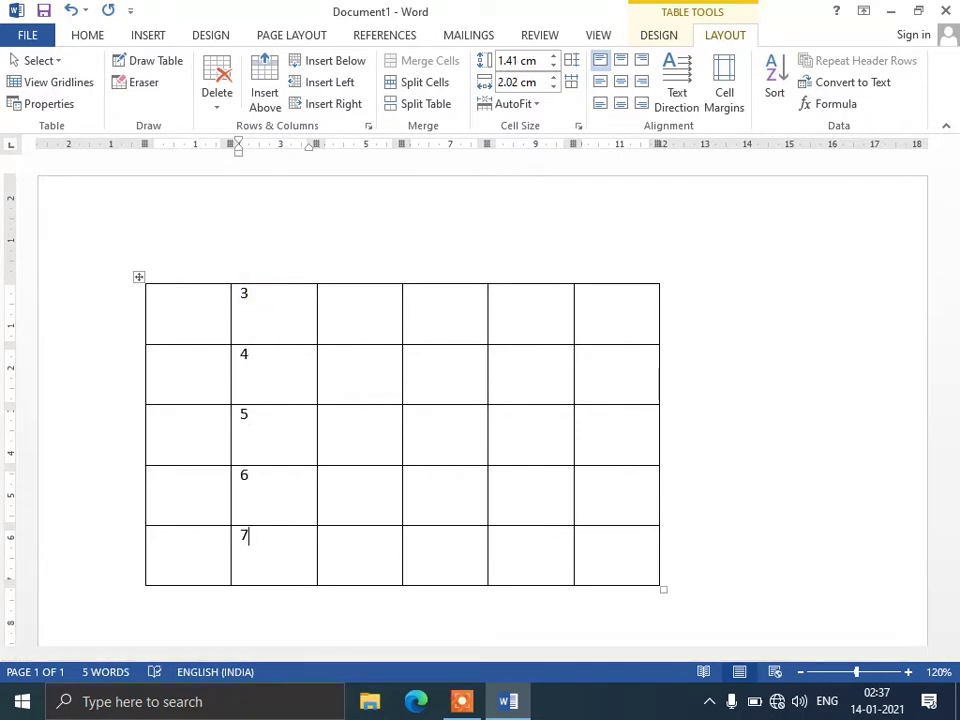
- Change the first entry to 6, delete the last row's 7, and change 5 to 7
{"action": "left_click", "coordinate": [274, 300]}
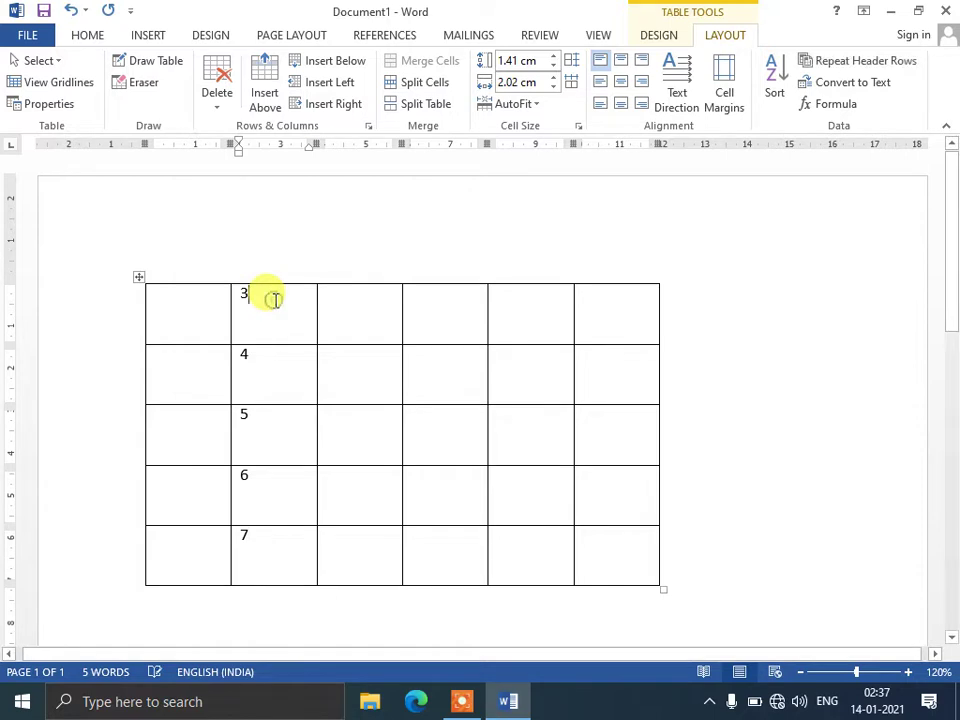
{"action": "key", "text": "BackSpace"}
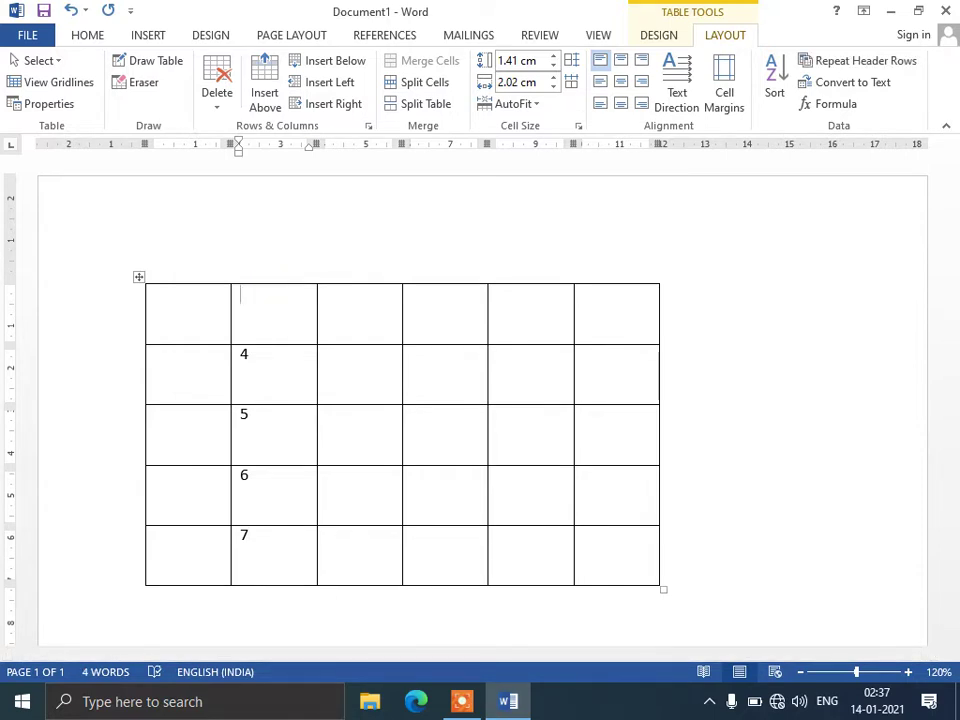
{"action": "type", "text": "6"}
{"action": "key", "text": "Down"}
{"action": "key", "text": "Down"}
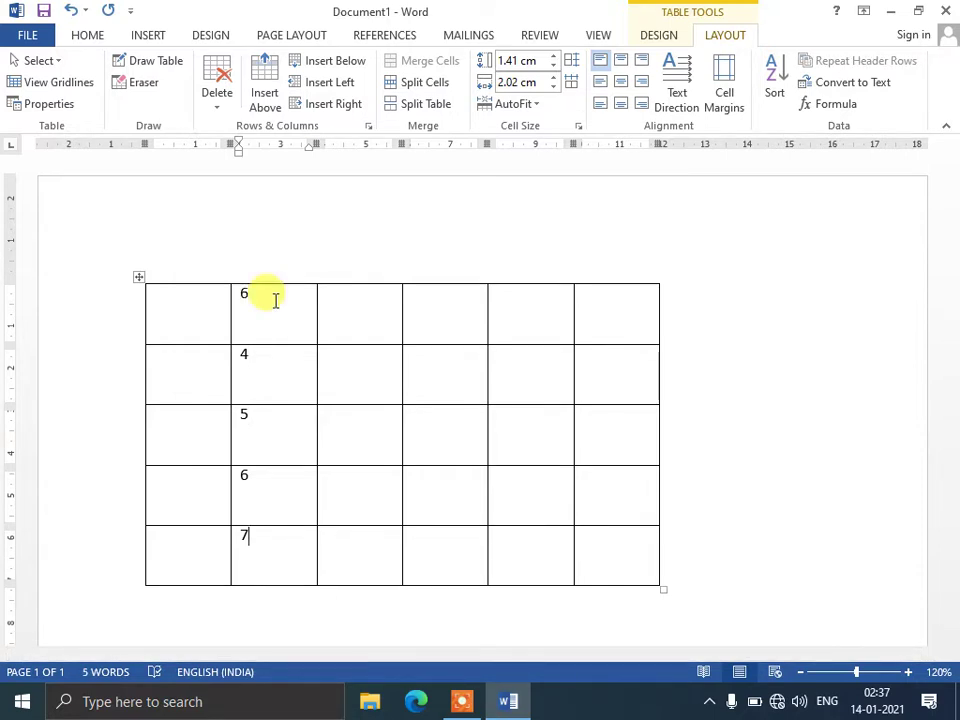
{"action": "key", "text": "Down"}
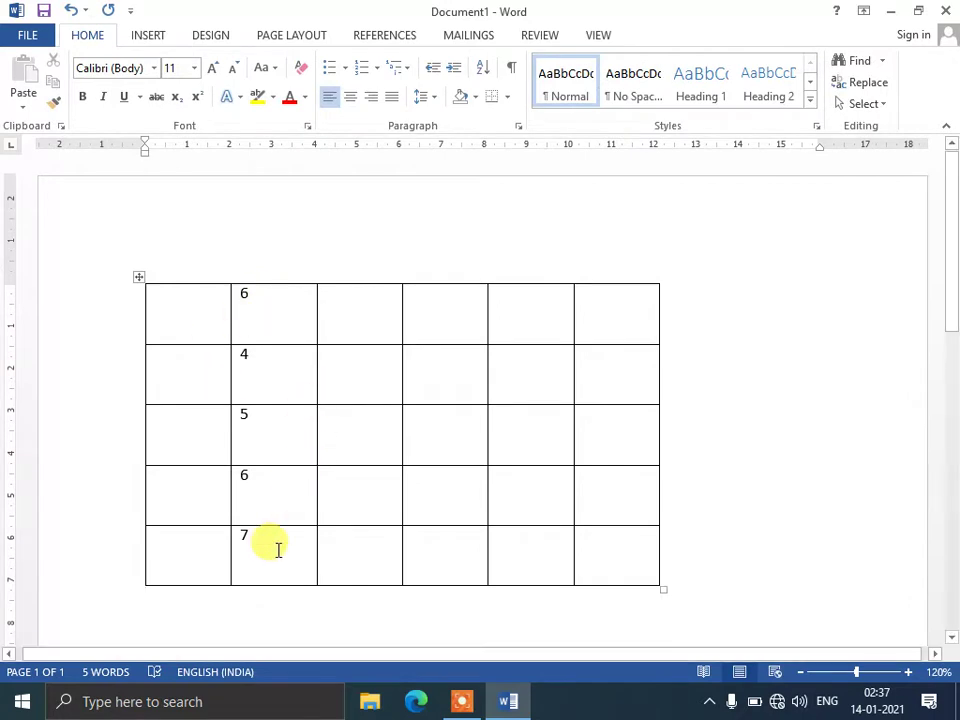
{"action": "left_click", "coordinate": [272, 546]}
{"action": "key", "text": "BackSpace"}
{"action": "type", "text": "2"}
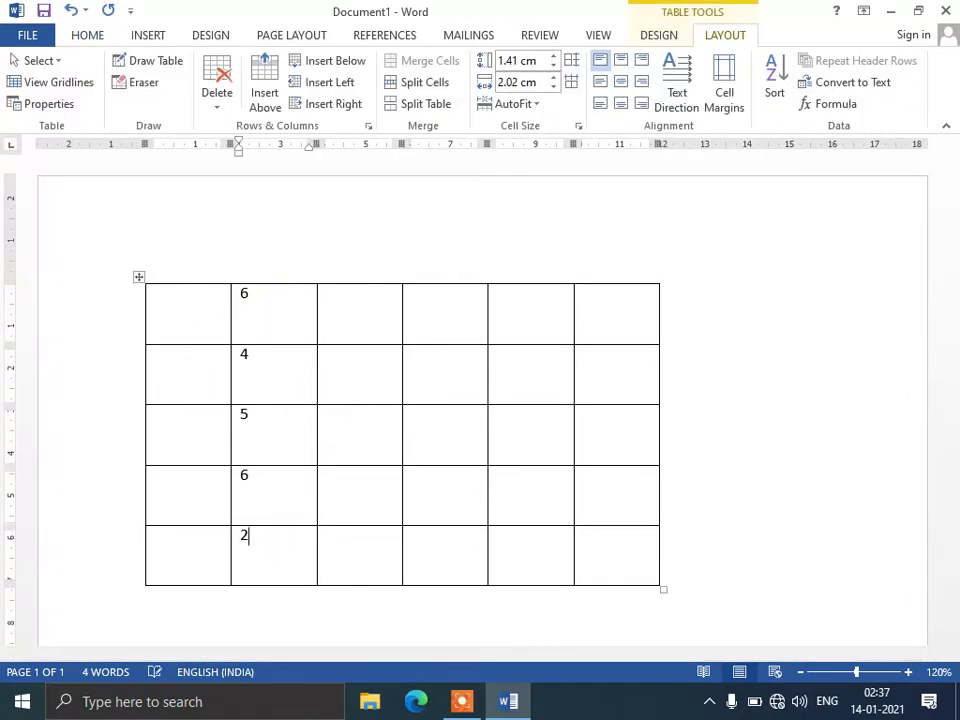
{"action": "key", "text": "BackSpace"}
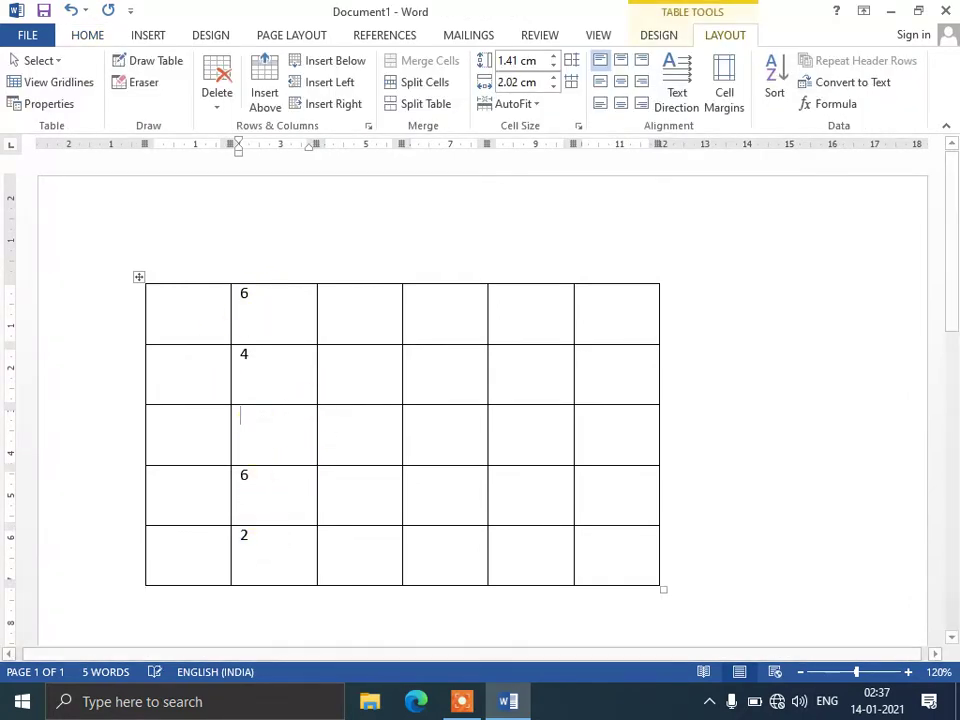
{"action": "type", "text": "7"}
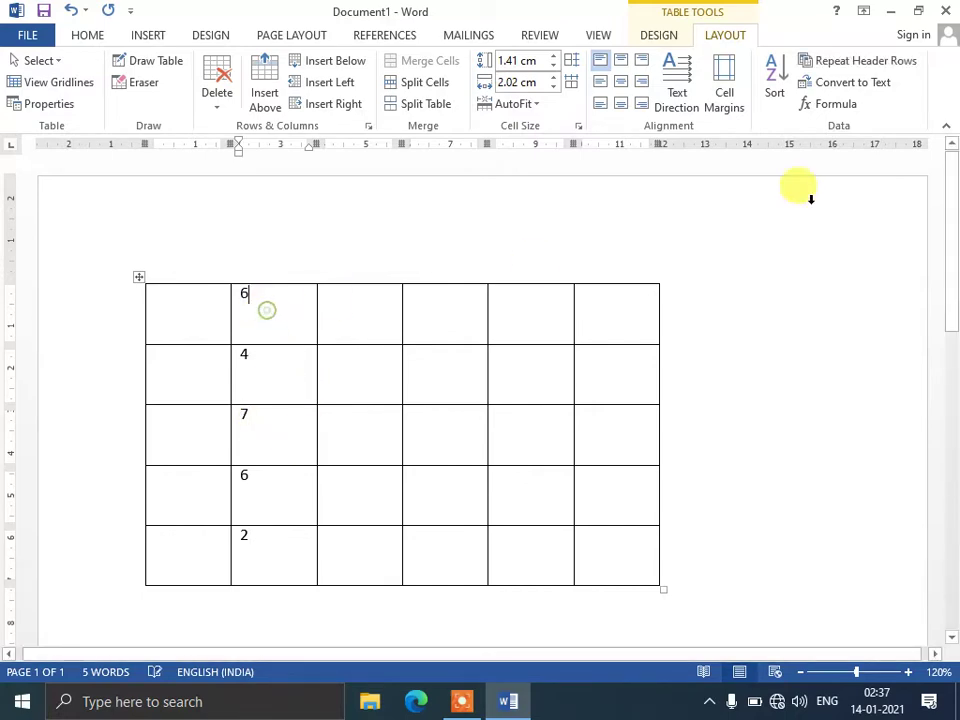
- Sort the table ascending by Column 2 as numbers, so it reads 2, 4, 6, 6, 7
{"action": "left_click", "coordinate": [777, 95]}
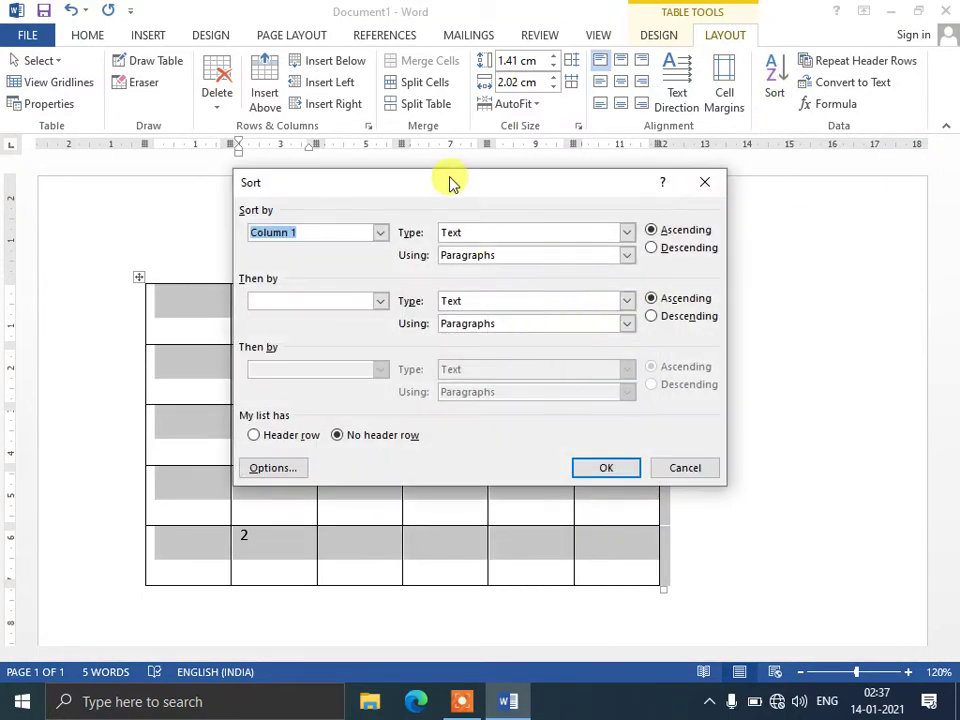
{"action": "left_click_drag", "start_coordinate": [450, 183], "coordinate": [680, 170]}
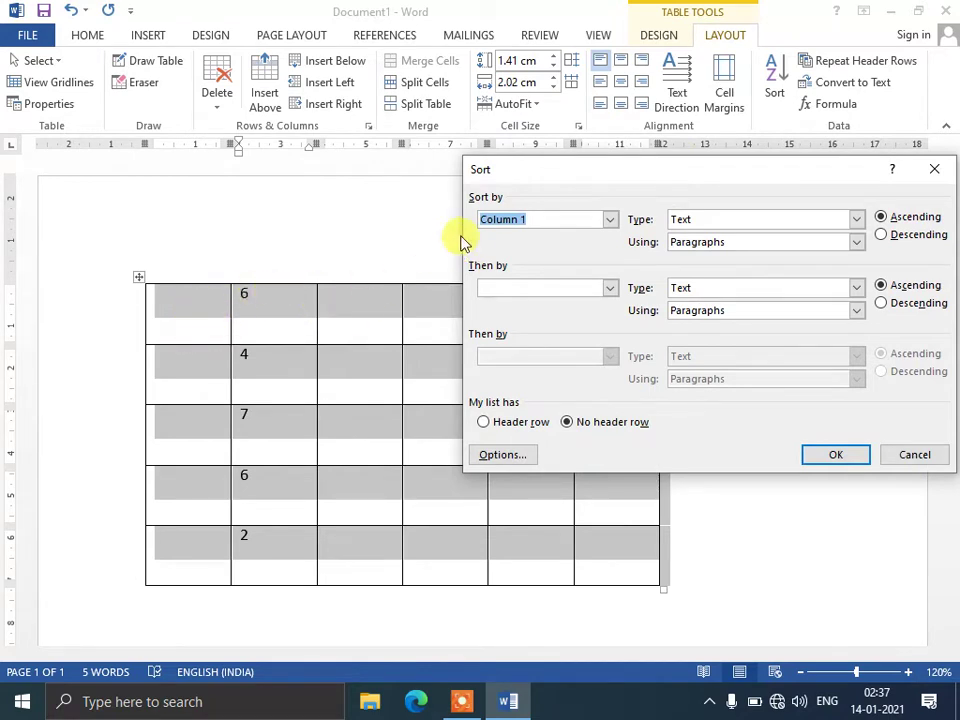
{"action": "left_click", "coordinate": [609, 219]}
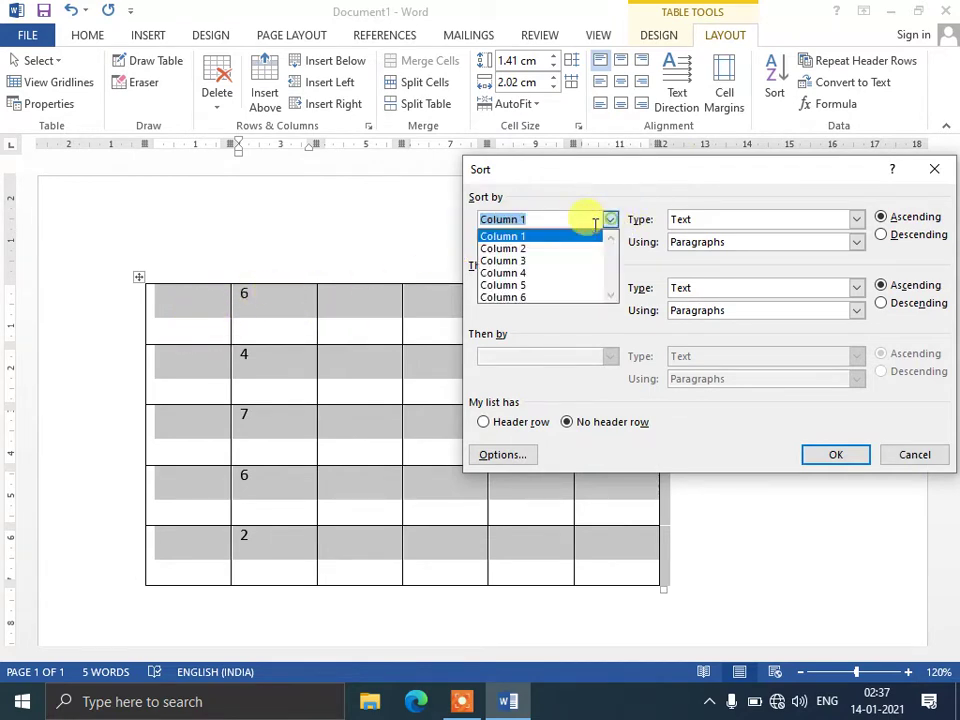
{"action": "left_click", "coordinate": [555, 249]}
{"action": "left_click", "coordinate": [720, 224]}
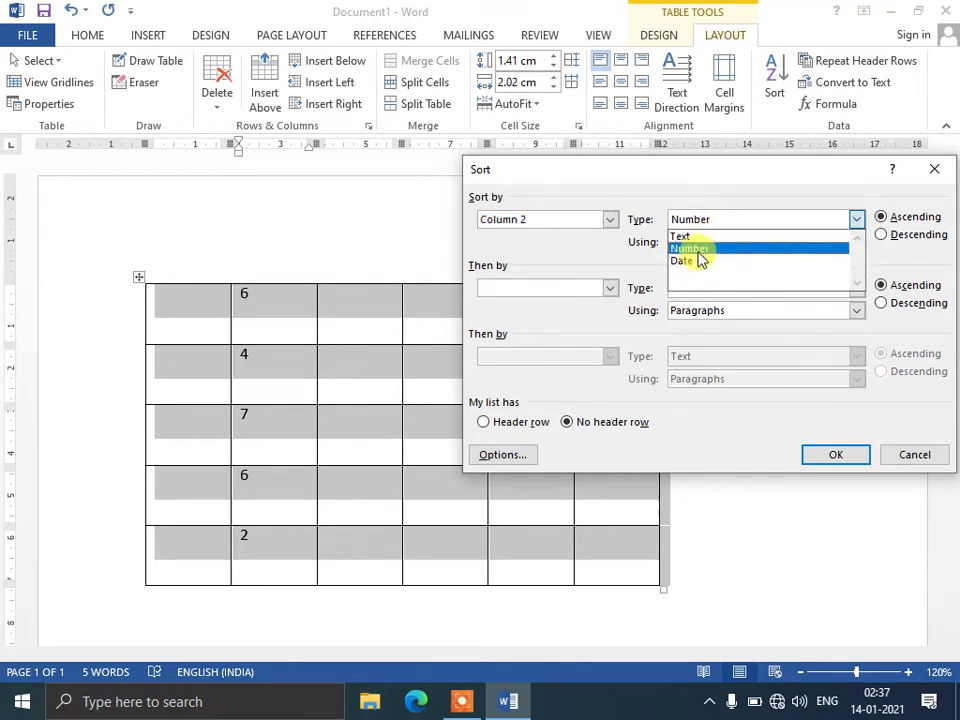
{"action": "left_click", "coordinate": [699, 249]}
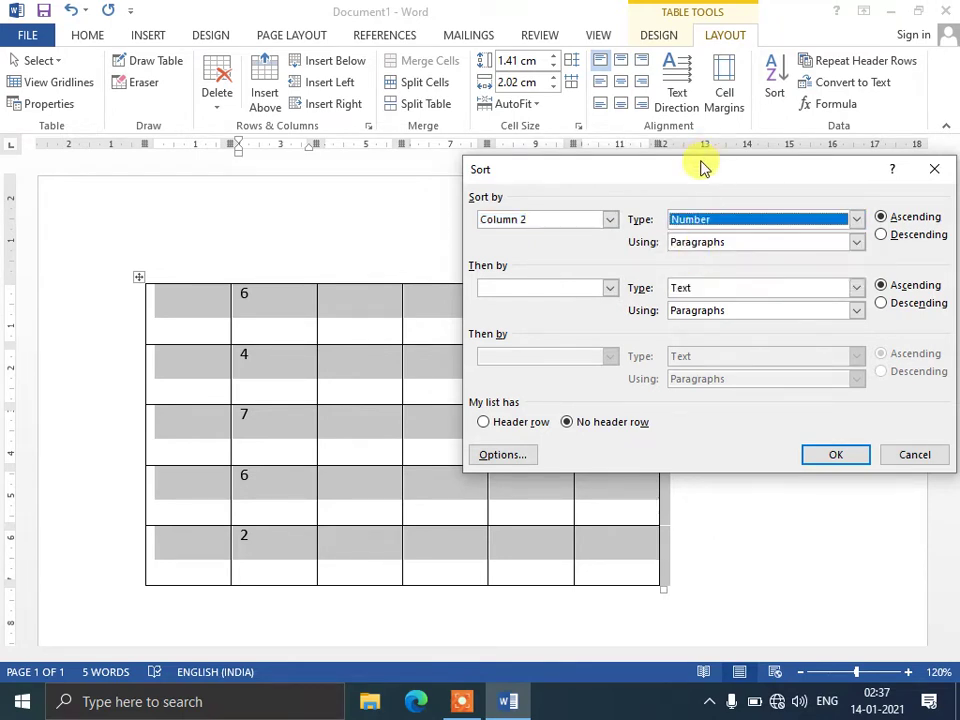
{"action": "left_click_drag", "start_coordinate": [703, 168], "coordinate": [613, 162]}
{"action": "left_click", "coordinate": [831, 211]}
{"action": "left_click", "coordinate": [835, 230]}
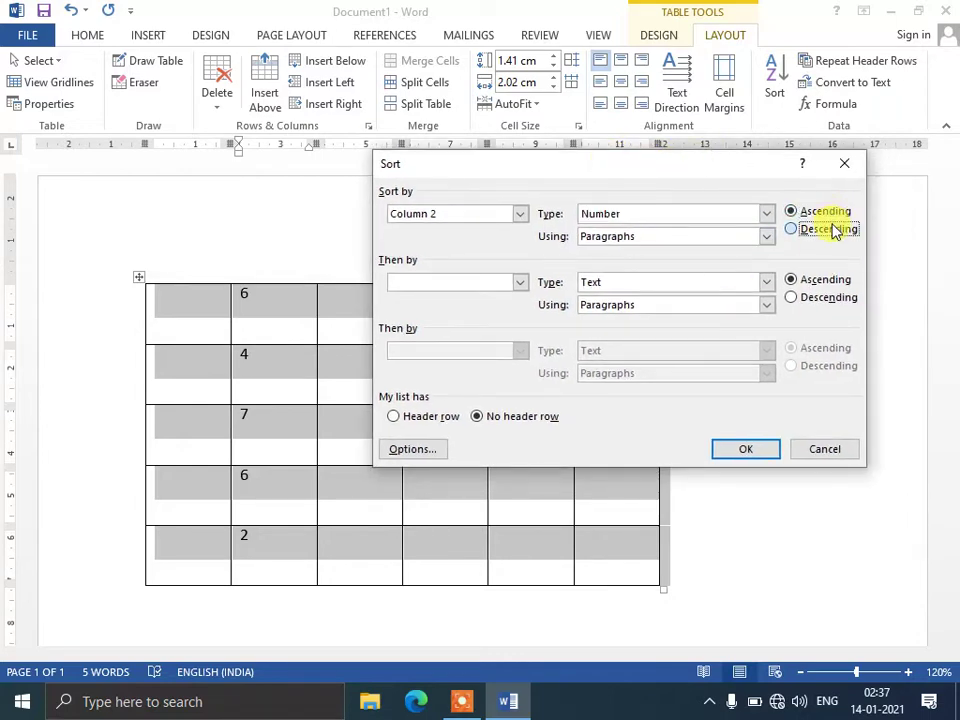
{"action": "left_click", "coordinate": [824, 213]}
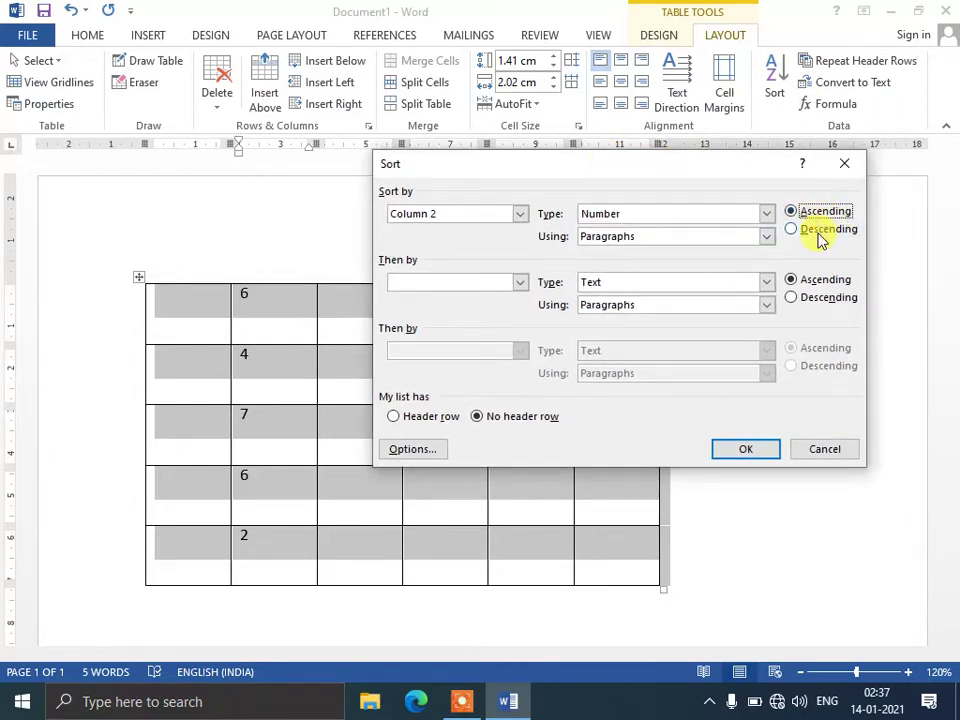
{"action": "left_click", "coordinate": [755, 453]}
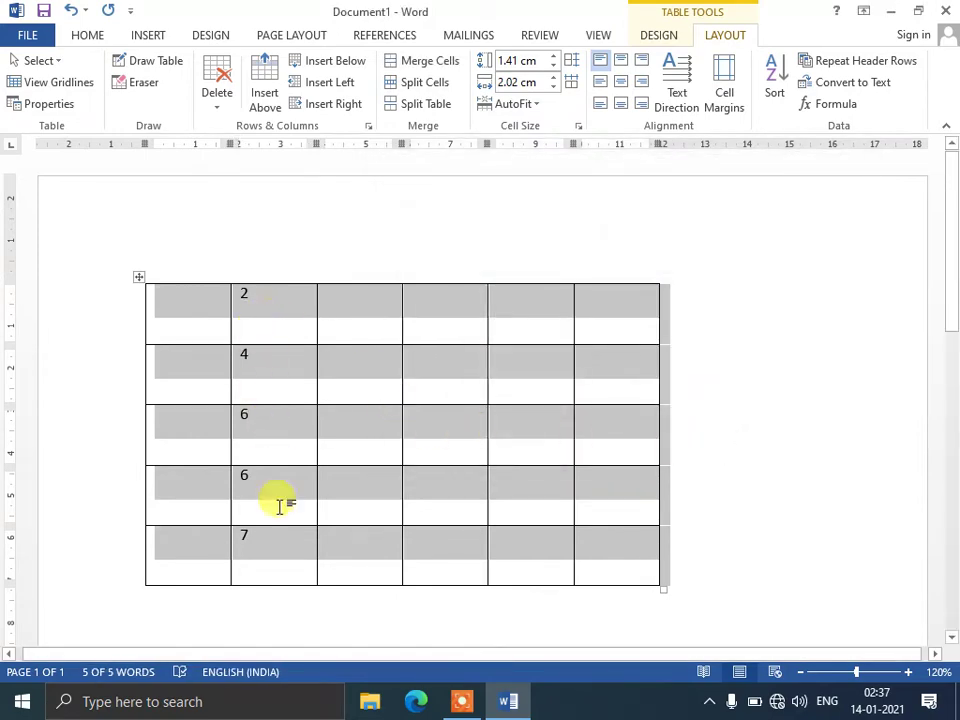
{"action": "left_click", "coordinate": [366, 313]}
- Replace the first row's 2 with B and type 'ca' into the next column-2 cell
{"action": "left_click", "coordinate": [291, 305]}
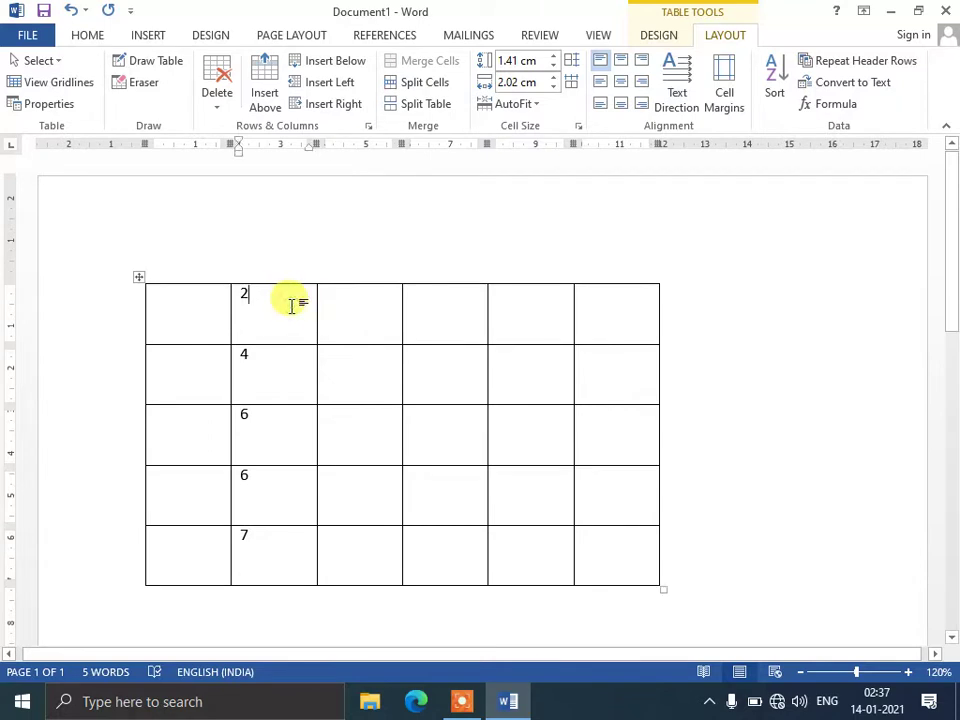
{"action": "key", "text": "BackSpace"}
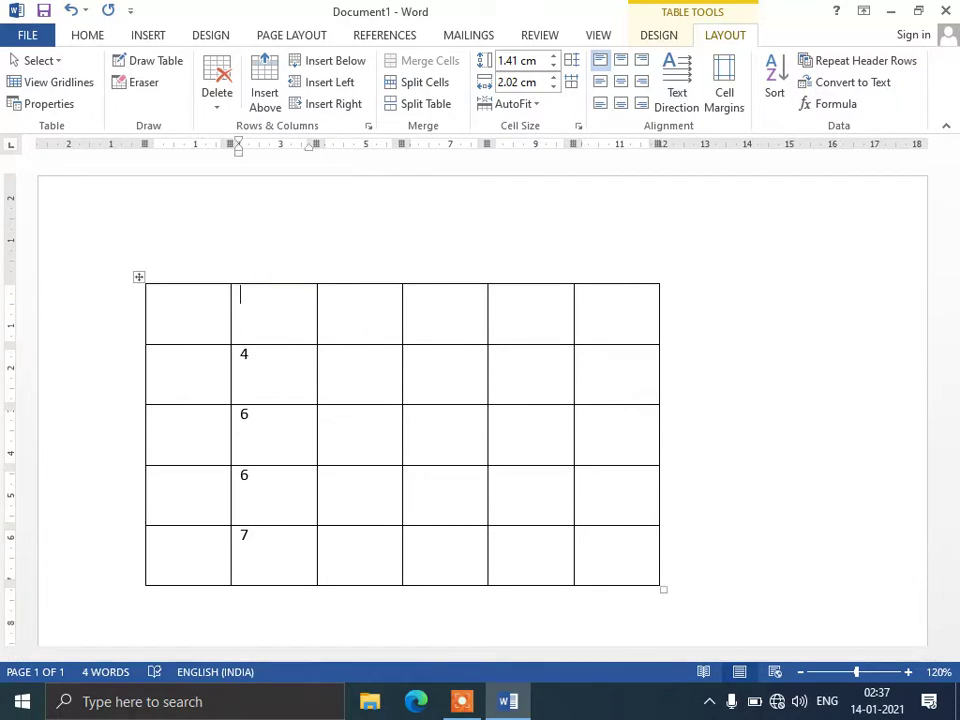
{"action": "type", "text": "B"}
{"action": "key", "text": "Down"}
{"action": "type", "text": "c"}
{"action": "key", "text": "Down"}
{"action": "type", "text": "a"}
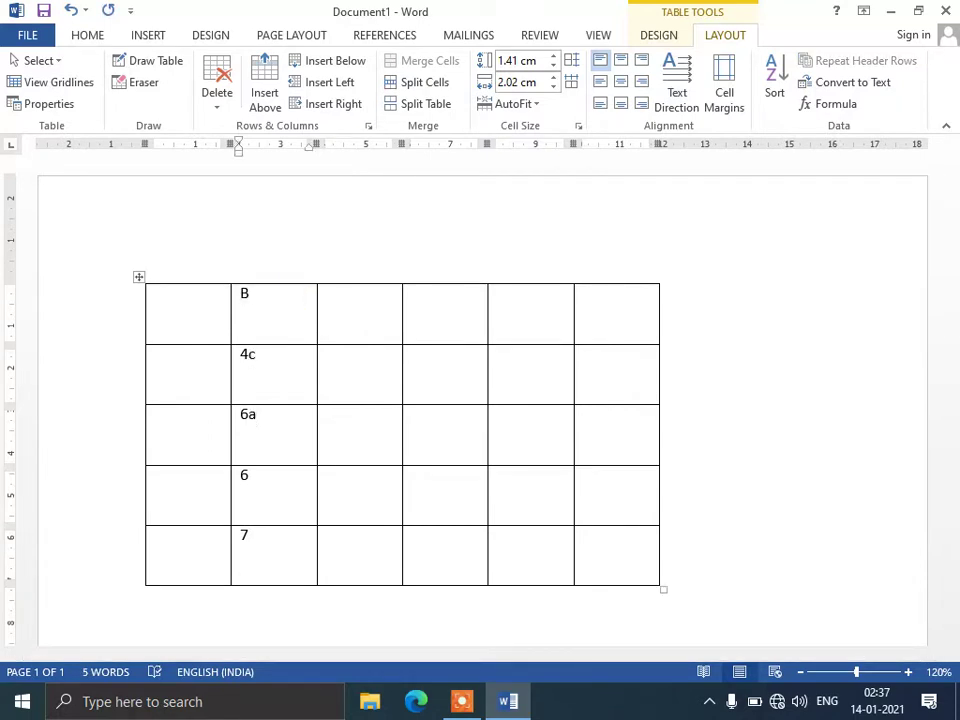
- Undo the stray characters in row 2 and clear the 7 from column 2's last row
{"action": "left_click_drag", "start_coordinate": [256, 355], "coordinate": [192, 363]}
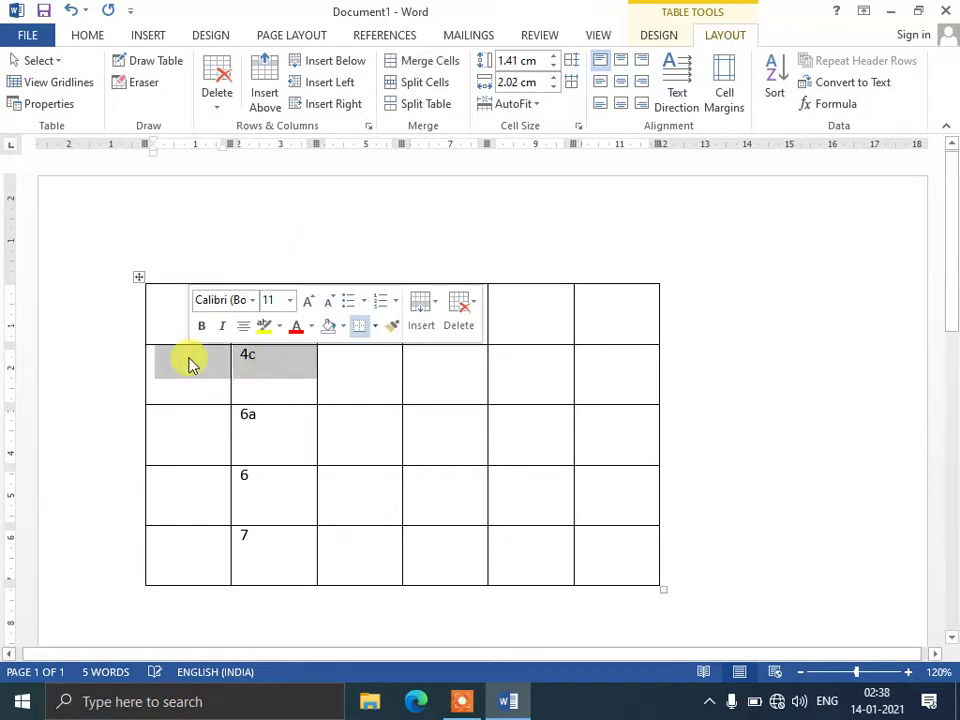
{"action": "left_click", "coordinate": [192, 363]}
{"action": "type", "text": "c"}
{"action": "left_click", "coordinate": [256, 377]}
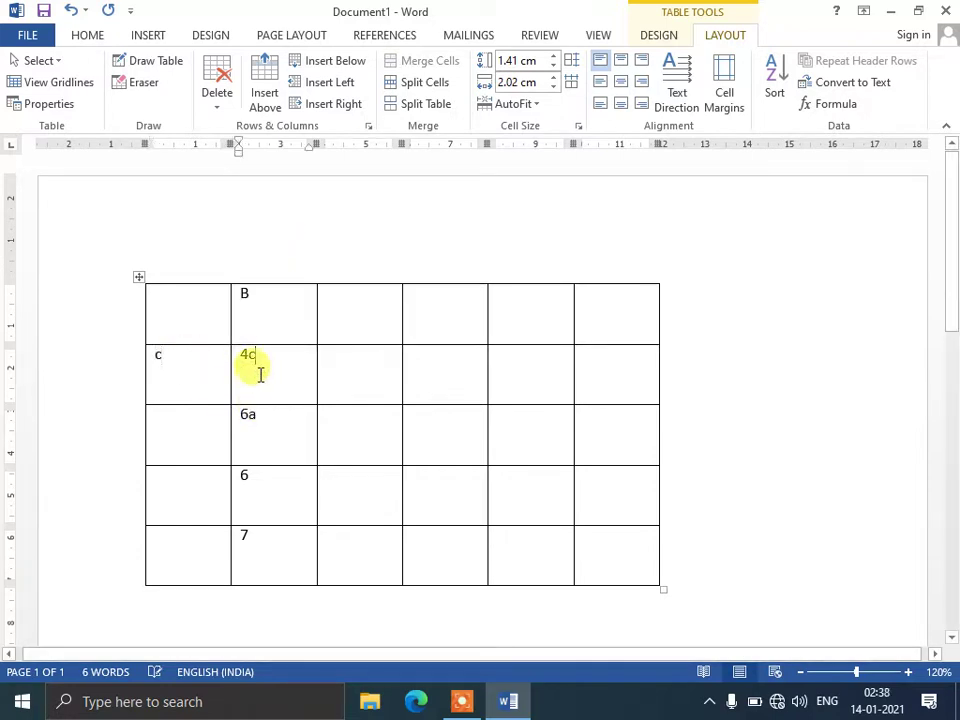
{"action": "key", "text": "ctrl+z"}
{"action": "key", "text": "ctrl+z"}
{"action": "key", "text": "ctrl+z"}
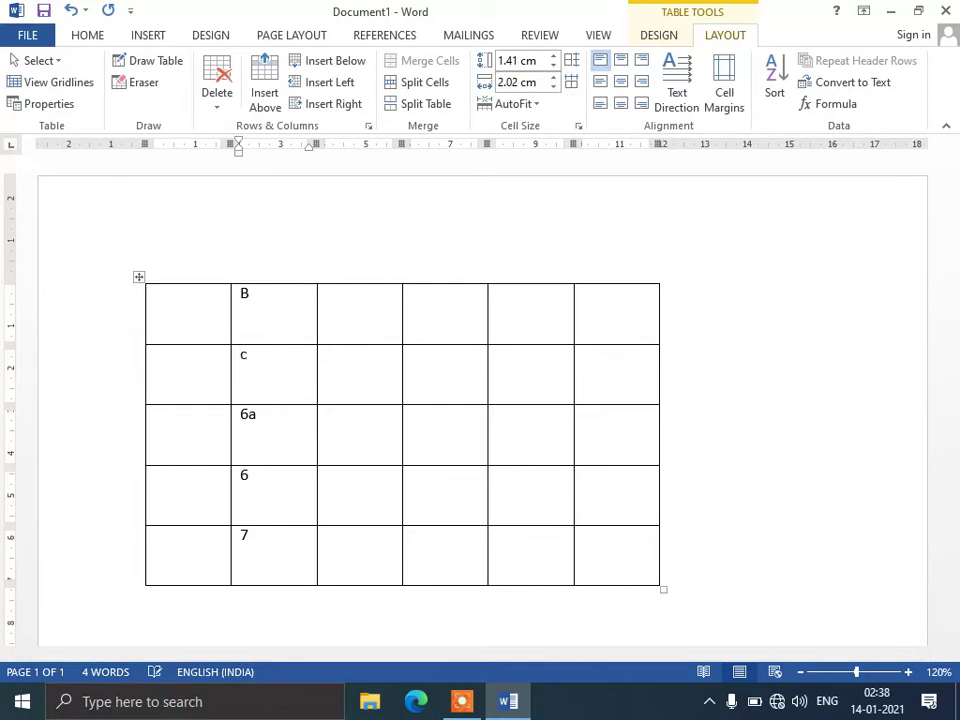
{"action": "left_click", "coordinate": [257, 355]}
{"action": "key", "text": "ctrl+z"}
{"action": "key", "text": "ctrl+z"}
{"action": "key", "text": "ctrl+z"}
{"action": "left_click", "coordinate": [264, 358]}
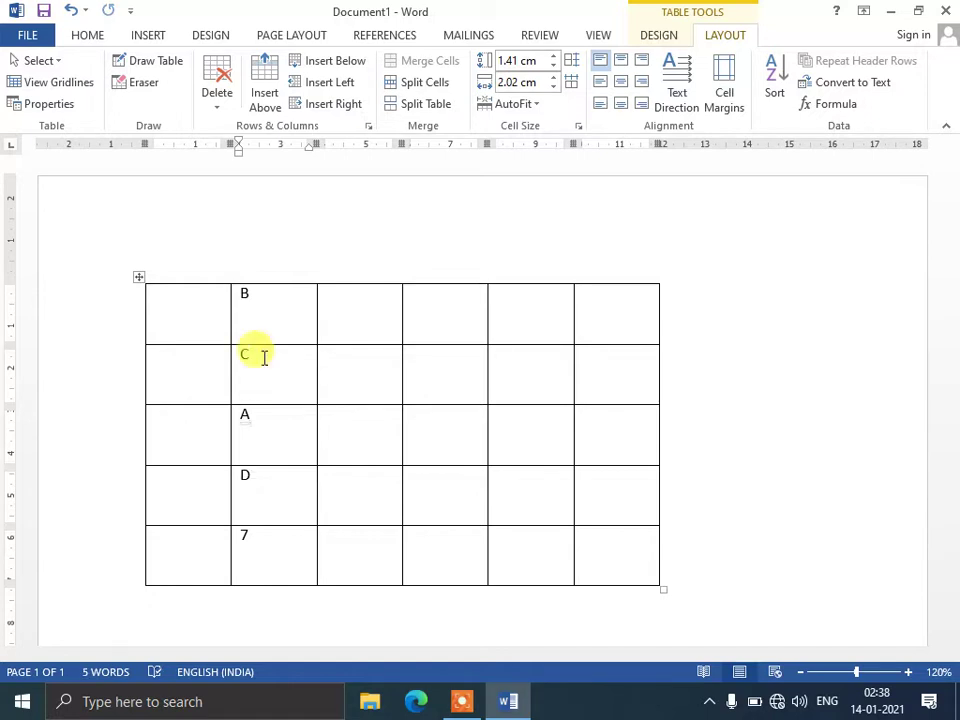
{"action": "left_click", "coordinate": [287, 553]}
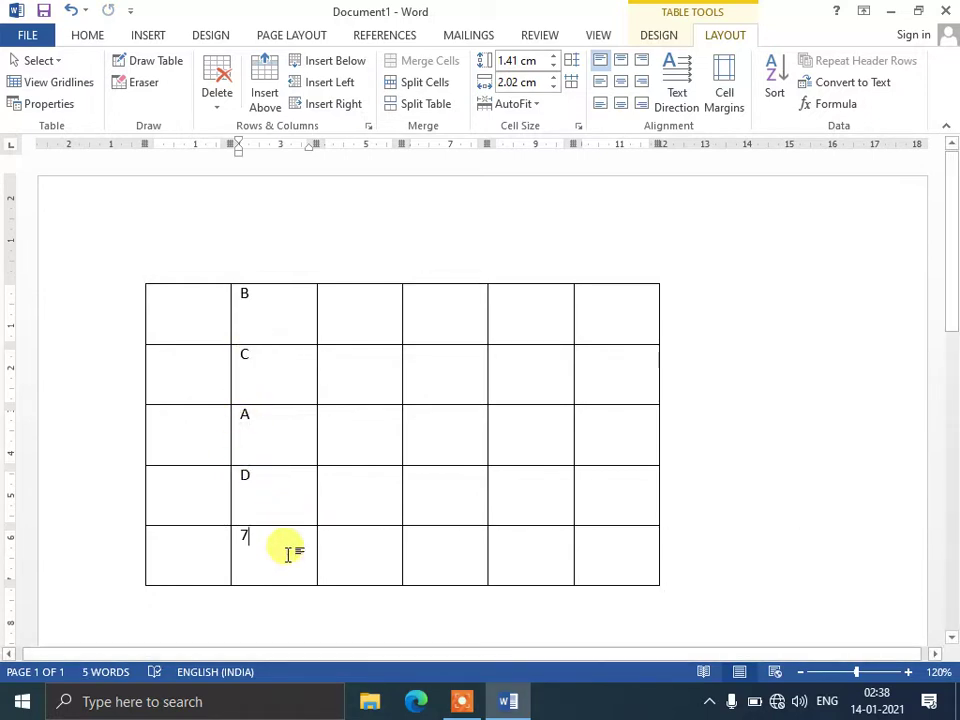
{"action": "key", "text": "BackSpace"}
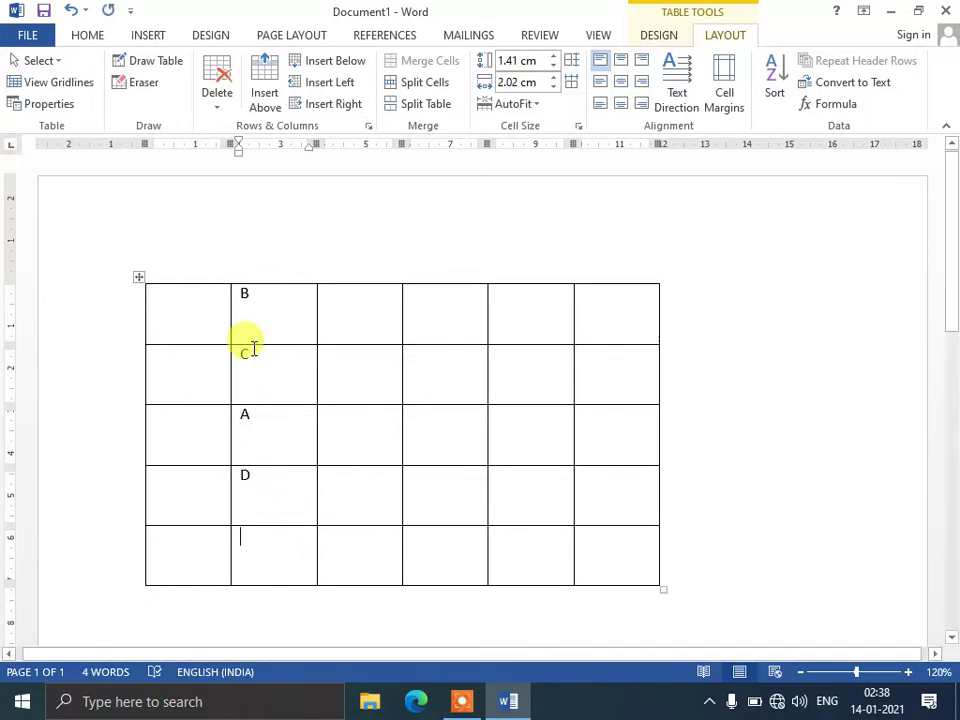
- Enter f in the last row, then sort column 2 as ascending text to A, B, C, D, f
{"action": "type", "text": "f"}
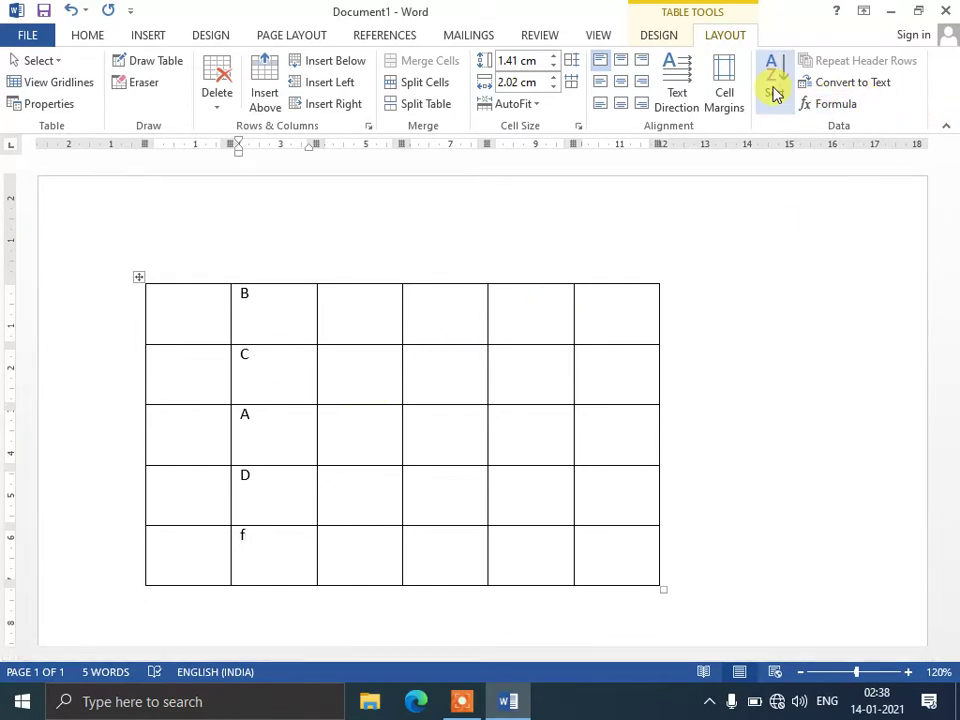
{"action": "left_click", "coordinate": [775, 90]}
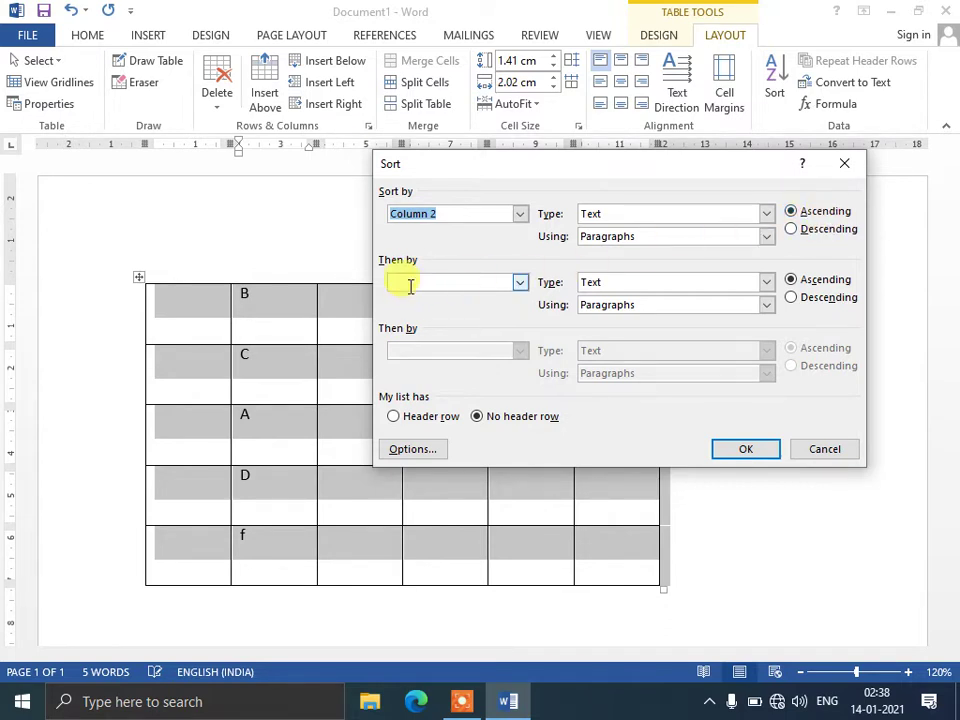
{"action": "left_click", "coordinate": [405, 282]}
{"action": "left_click", "coordinate": [520, 282]}
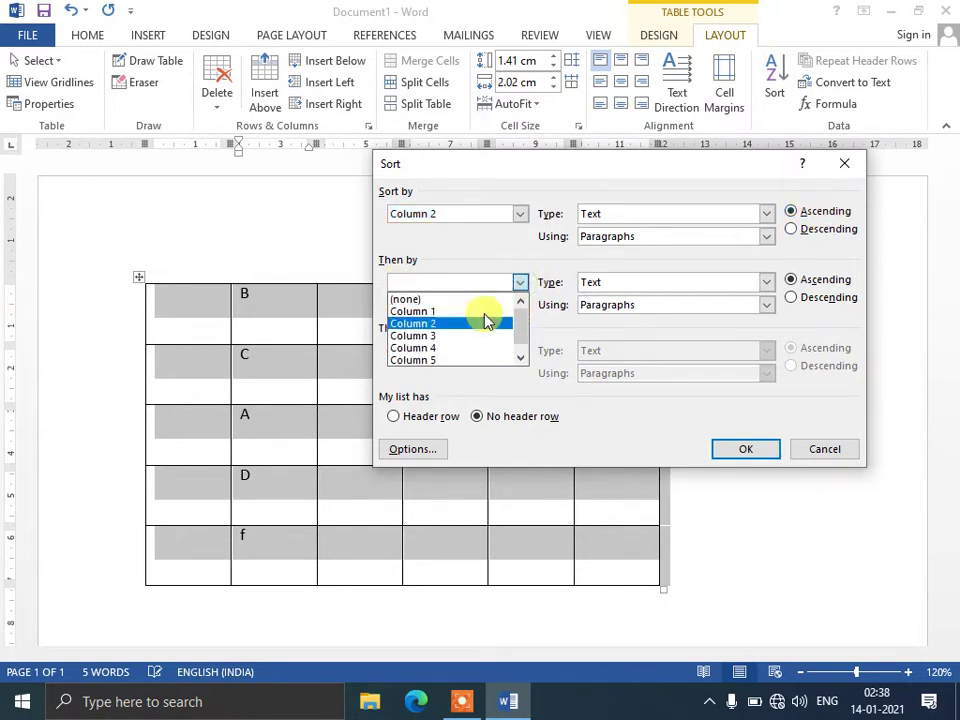
{"action": "left_click", "coordinate": [480, 245]}
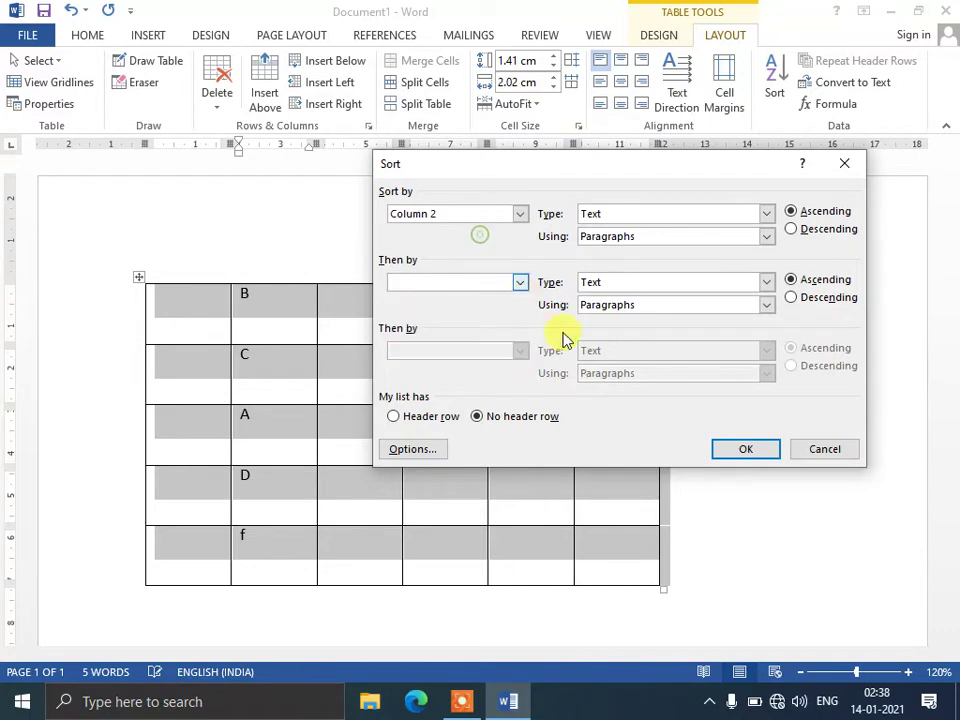
{"action": "left_click", "coordinate": [754, 448]}
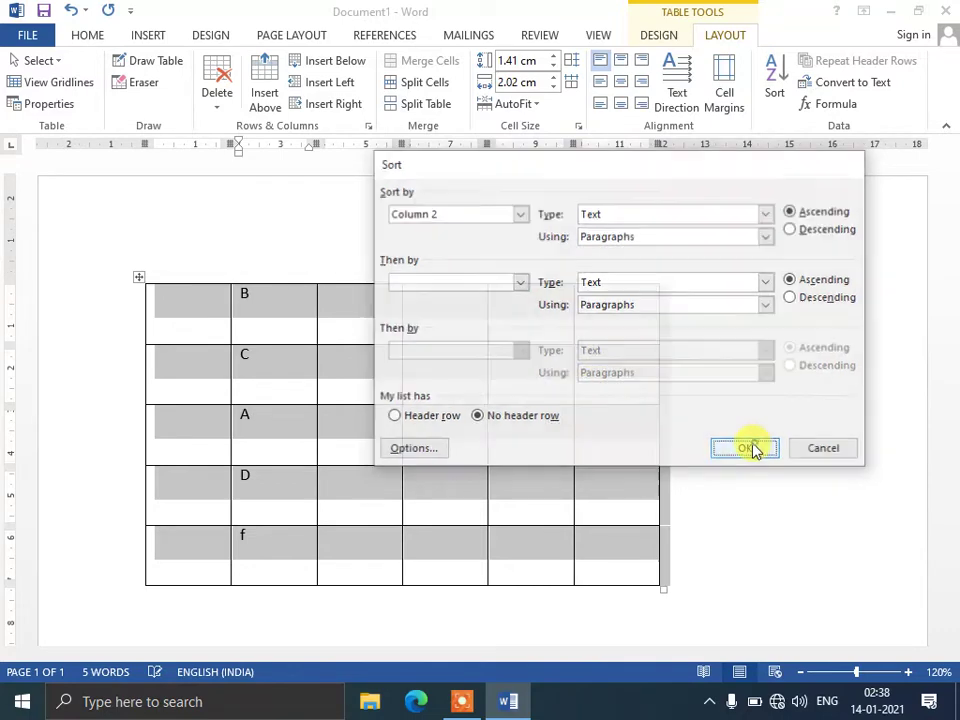
{"action": "left_click", "coordinate": [366, 315]}
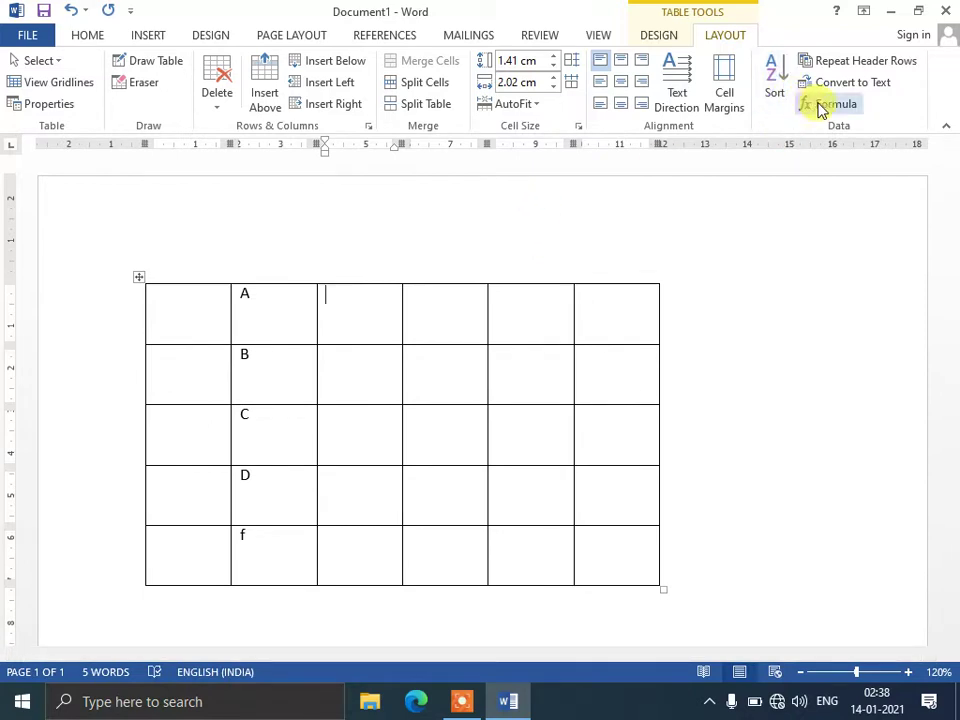
- Overwrite column 2's letters with numbers starting at 33, deleting the last row's f
{"action": "left_click", "coordinate": [275, 305]}
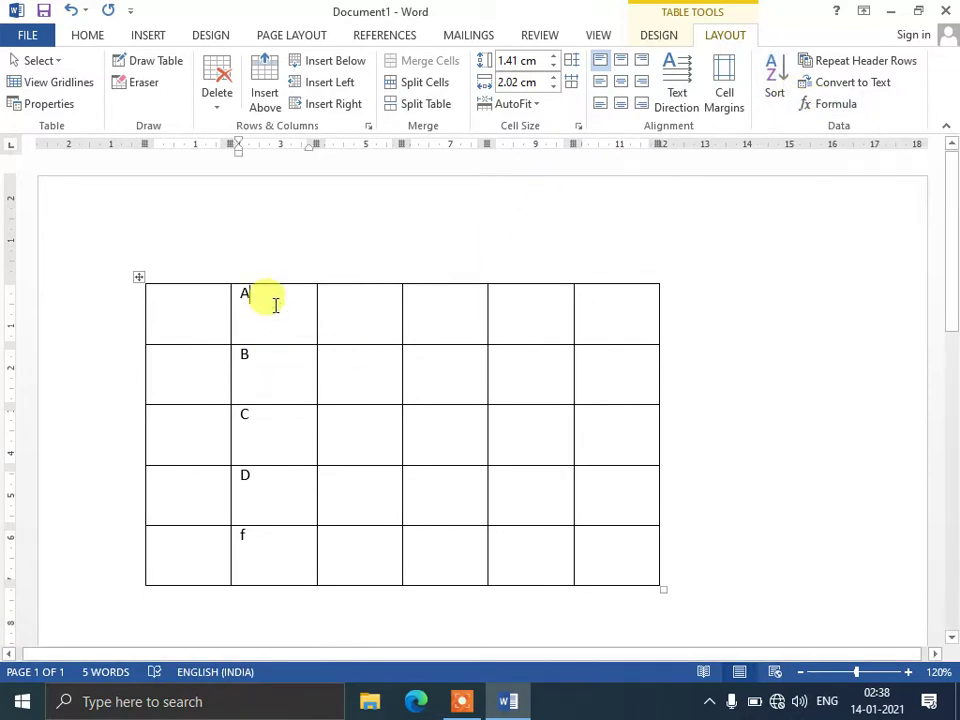
{"action": "key", "text": "BackSpace"}
{"action": "type", "text": "33"}
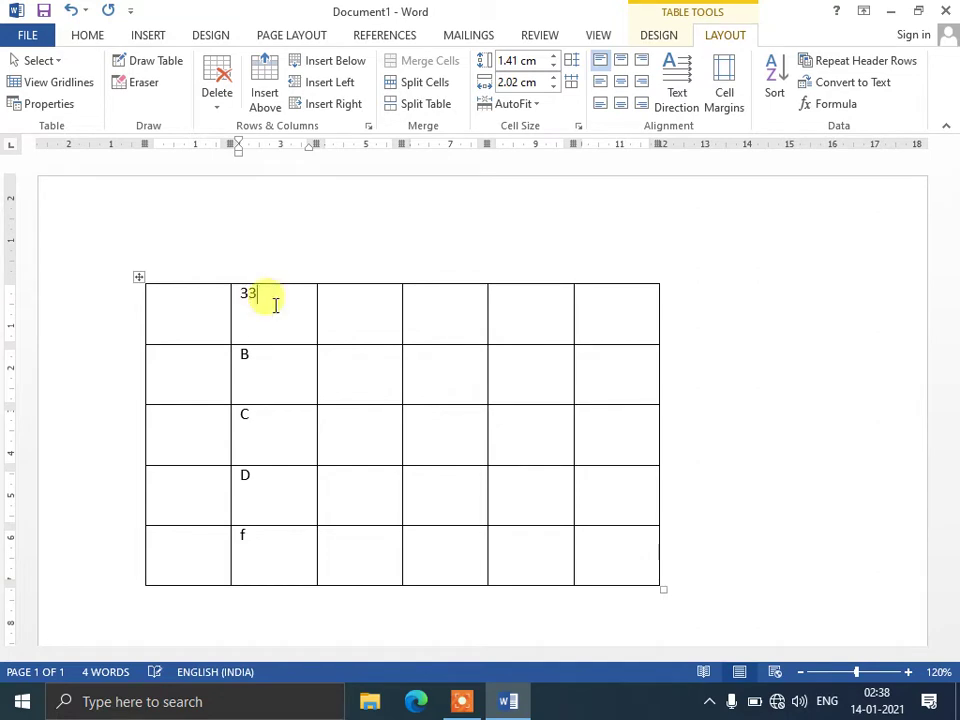
{"action": "key", "text": "Down"}
{"action": "key", "text": "BackSpace"}
{"action": "left_click", "coordinate": [275, 305]}
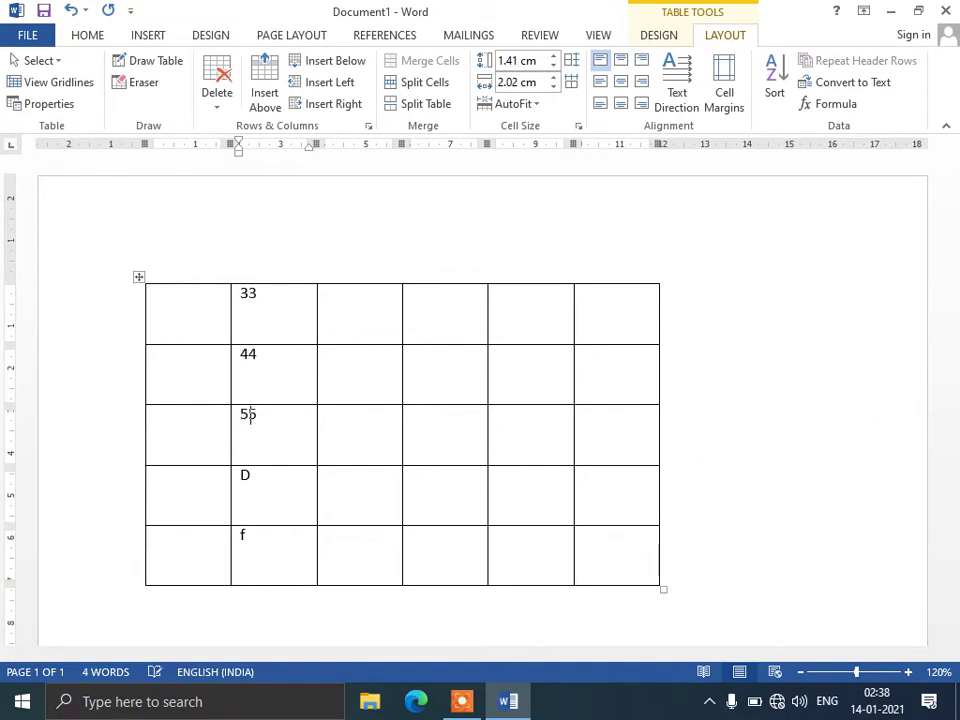
{"action": "left_click", "coordinate": [275, 305]}
{"action": "type", "text": "66"}
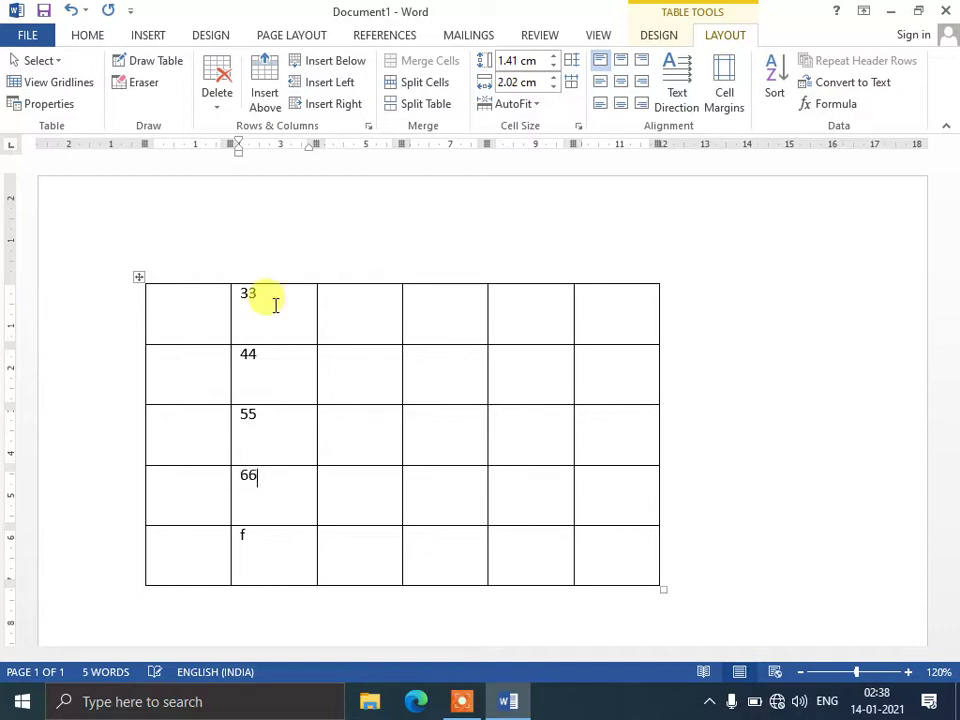
{"action": "key", "text": "BackSpace"}
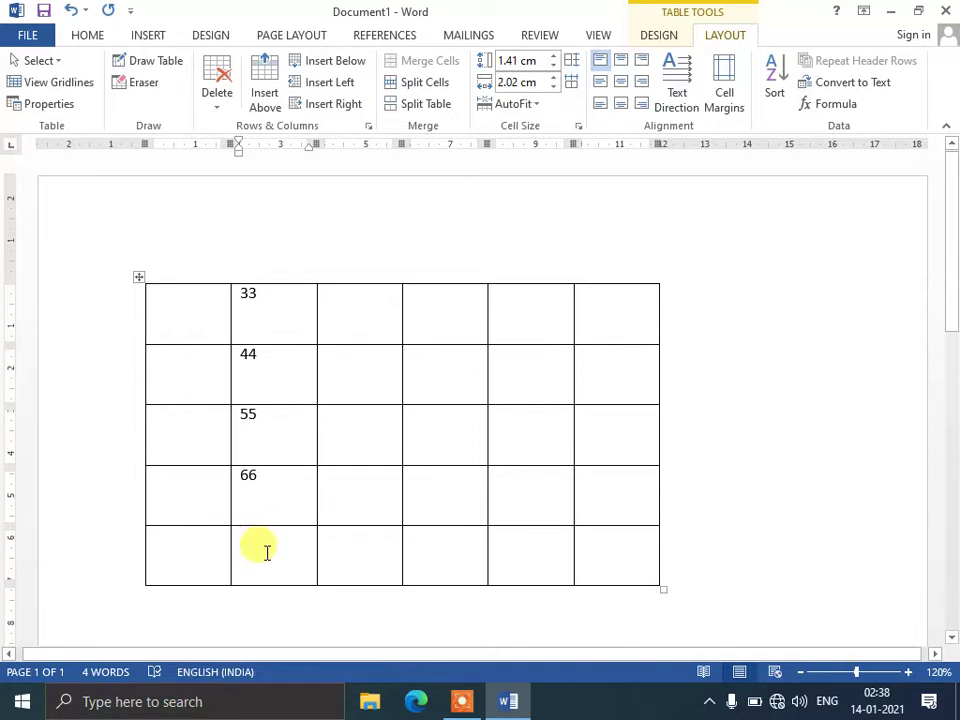
- Type 4 and 5 into row 3's fourth and fifth columns and remove the 66 from row 4
{"action": "left_click", "coordinate": [422, 425]}
{"action": "type", "text": "4"}
{"action": "key", "text": "Tab"}
{"action": "type", "text": "5"}
{"action": "key", "text": "Tab"}
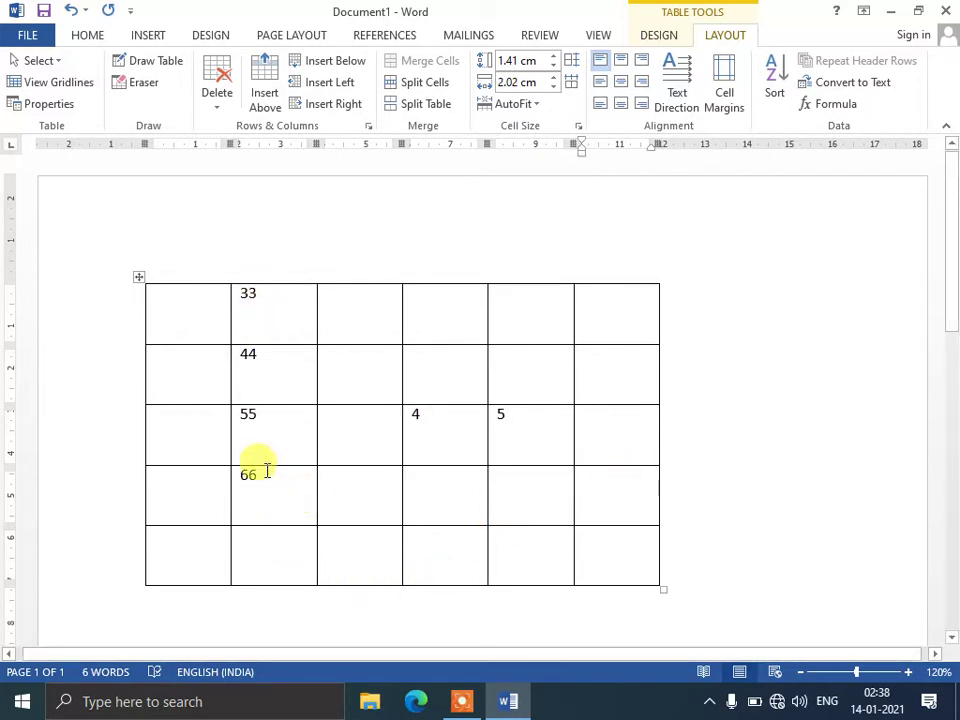
{"action": "key", "text": "BackSpace"}
{"action": "key", "text": "BackSpace"}
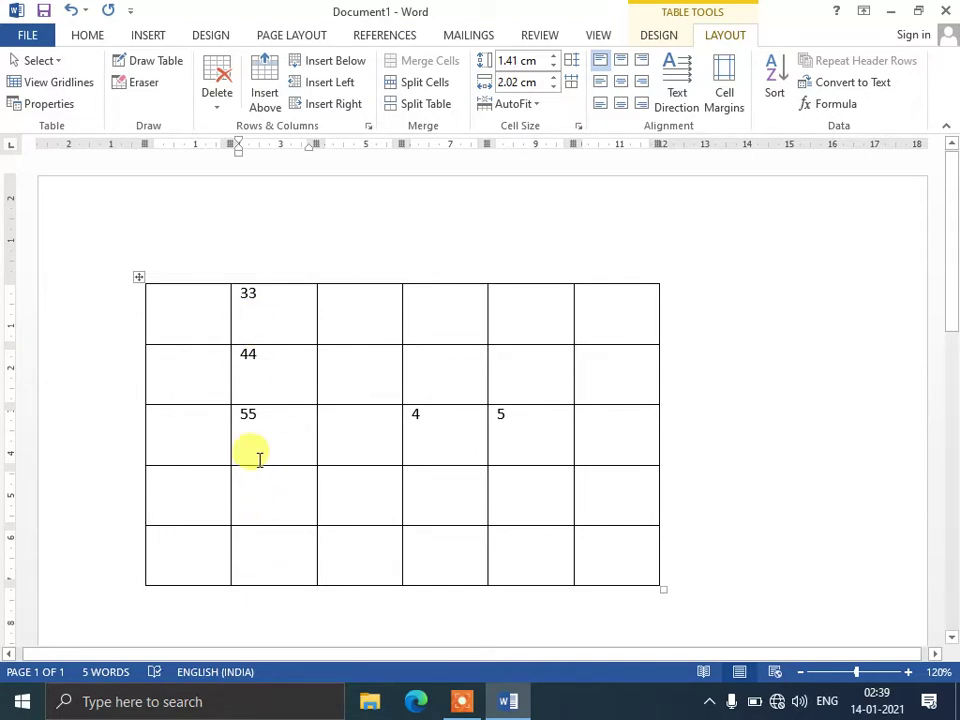
- Insert a =SUM(ABOVE) formula below 55 so the cell shows the total 132
{"action": "left_click", "coordinate": [825, 107]}
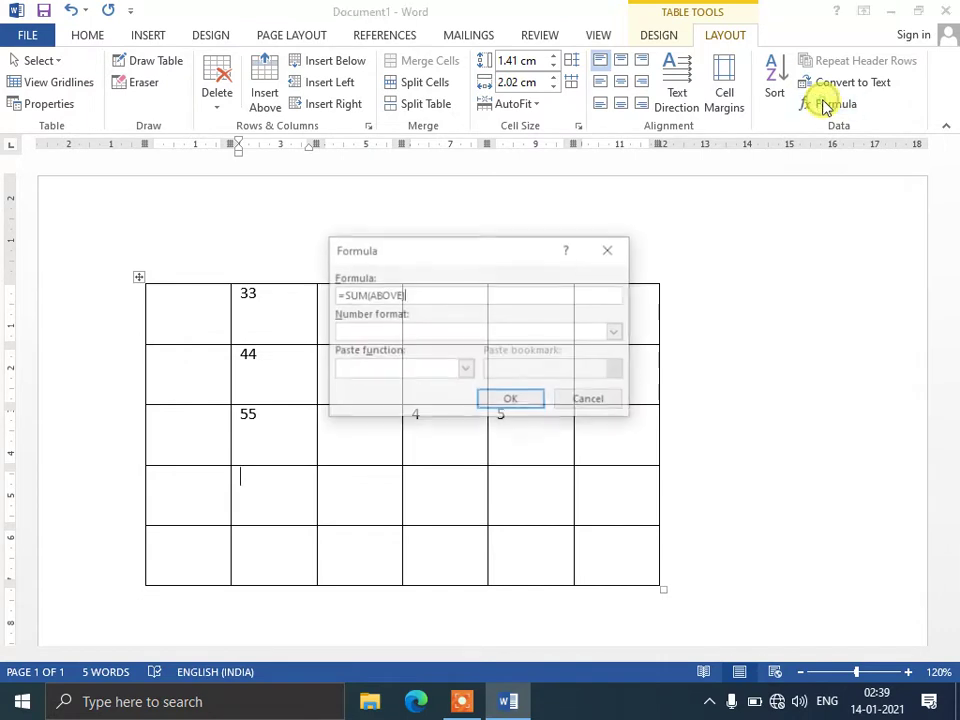
{"action": "left_click_drag", "start_coordinate": [491, 251], "coordinate": [581, 147]}
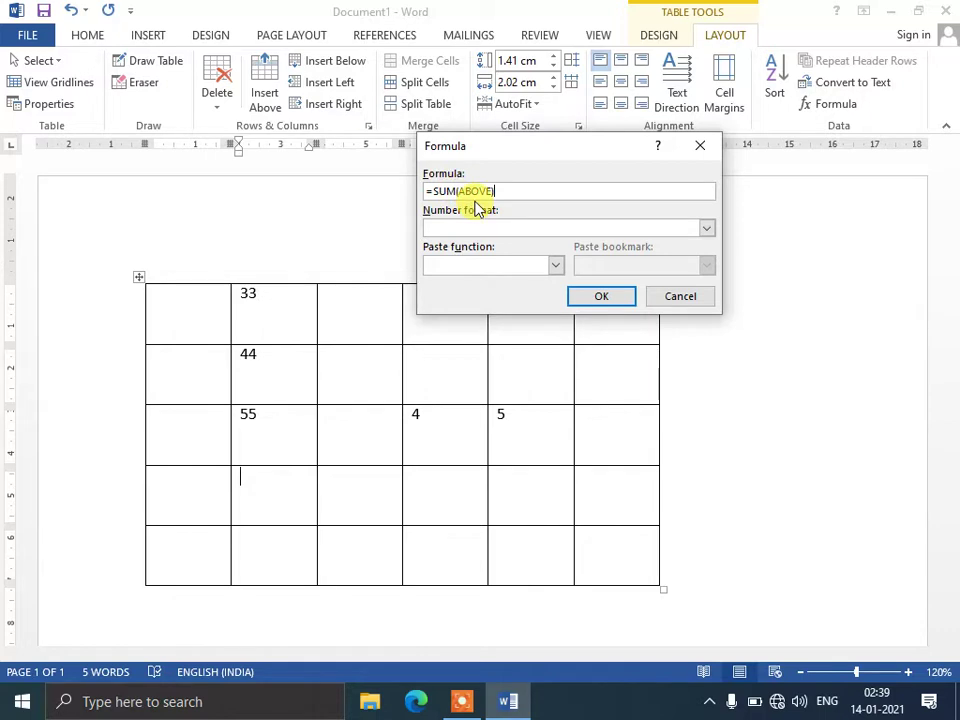
{"action": "left_click", "coordinate": [594, 297]}
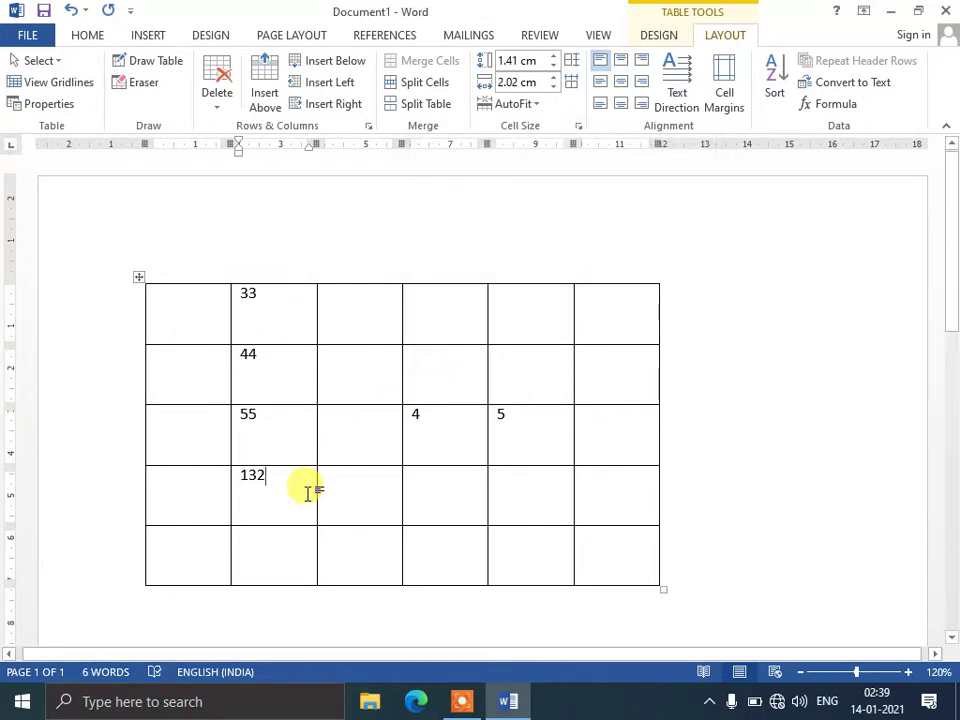
{"action": "left_click", "coordinate": [624, 446]}
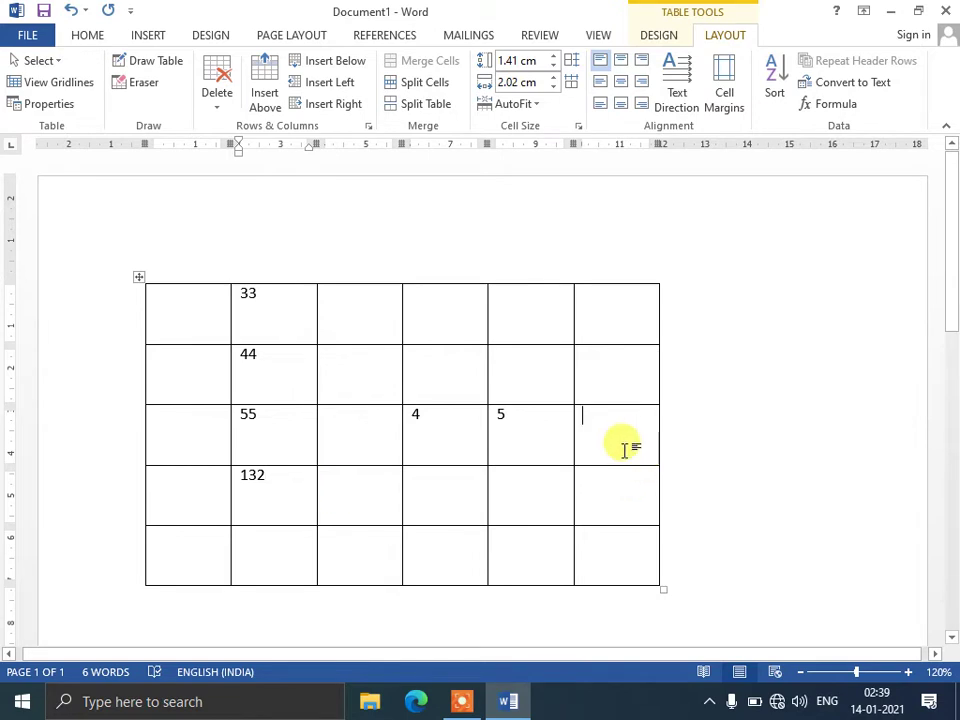
- Insert a row-sum formula in the last column, then delete its 9 result
{"action": "left_click", "coordinate": [832, 106]}
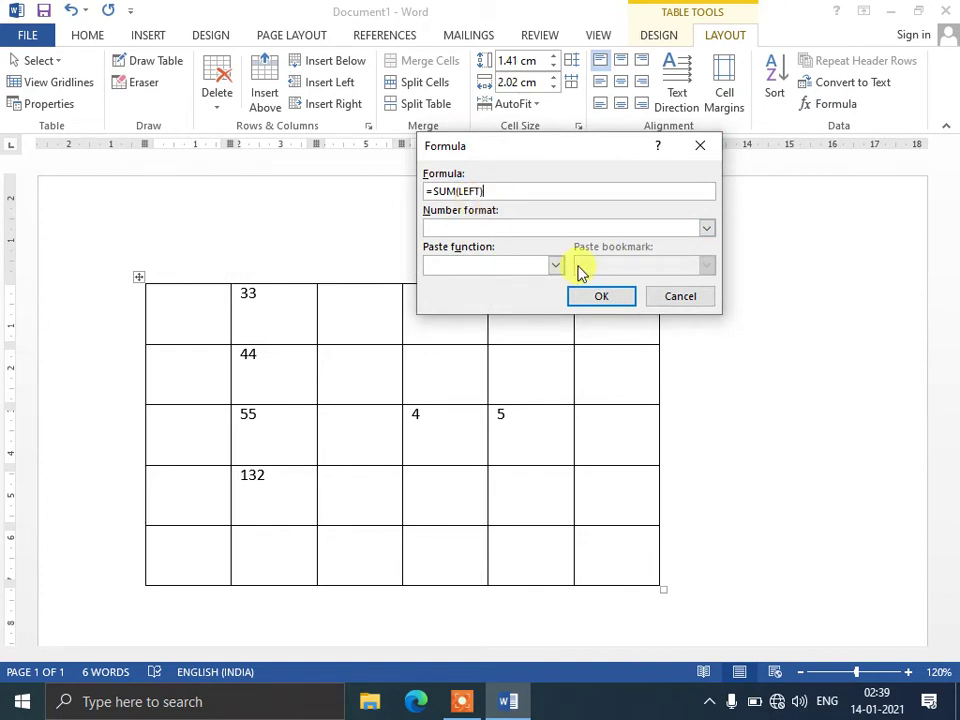
{"action": "left_click", "coordinate": [588, 293]}
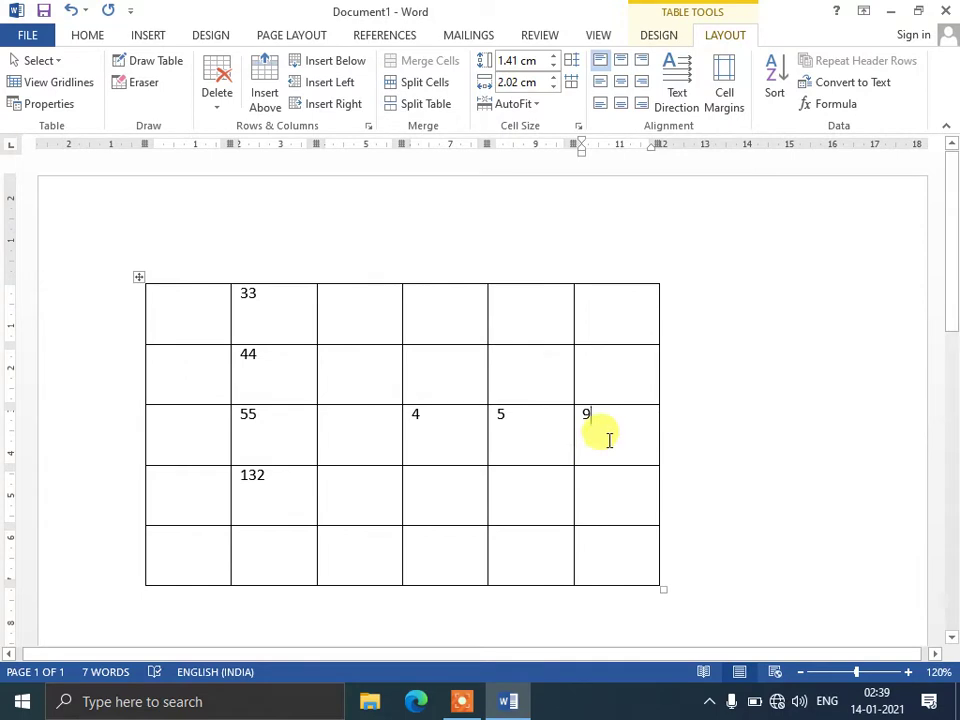
{"action": "double_click", "coordinate": [609, 440]}
{"action": "key", "text": "BackSpace"}
- Type 33 and 44 in the last column's top two cells and apply =SUM(LEFT) in row 3's last cell
{"action": "left_click", "coordinate": [622, 311]}
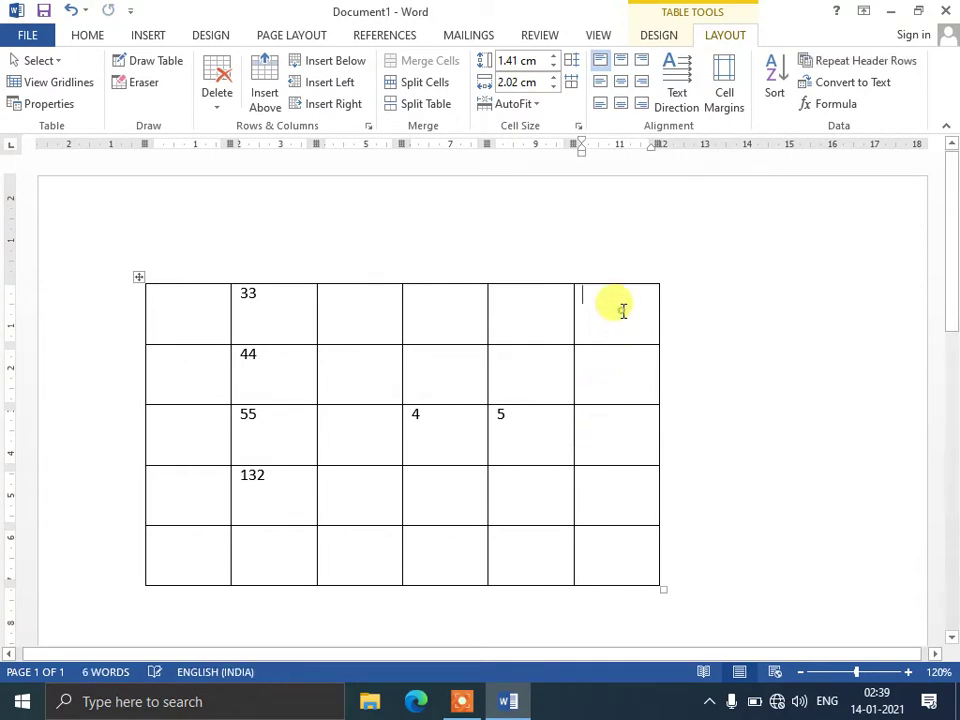
{"action": "type", "text": "33"}
{"action": "left_click", "coordinate": [605, 350]}
{"action": "type", "text": "44"}
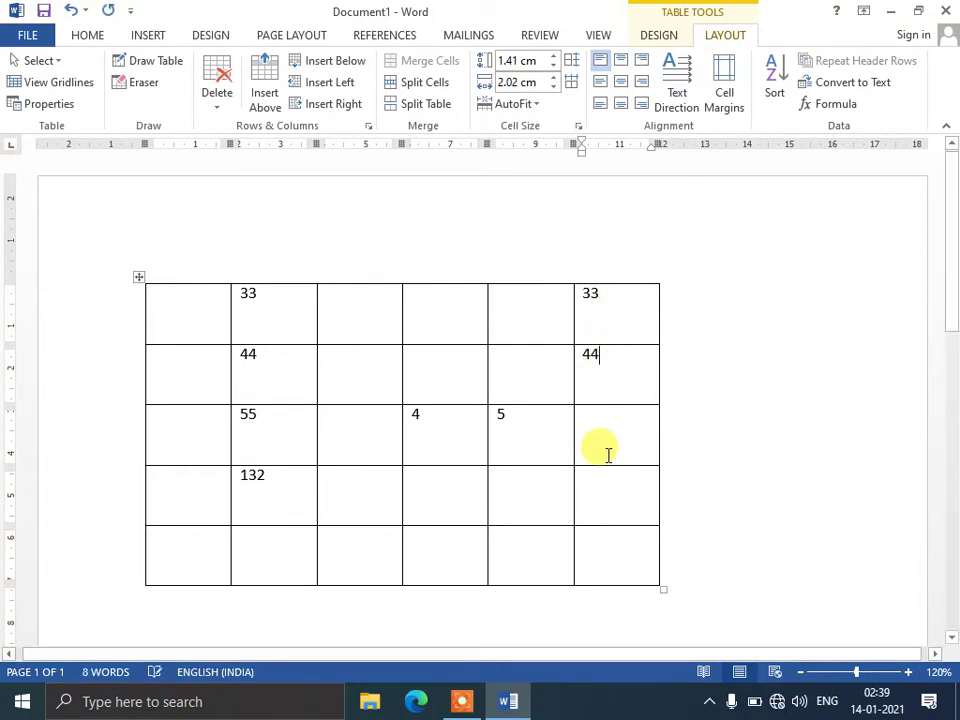
{"action": "left_click", "coordinate": [612, 448]}
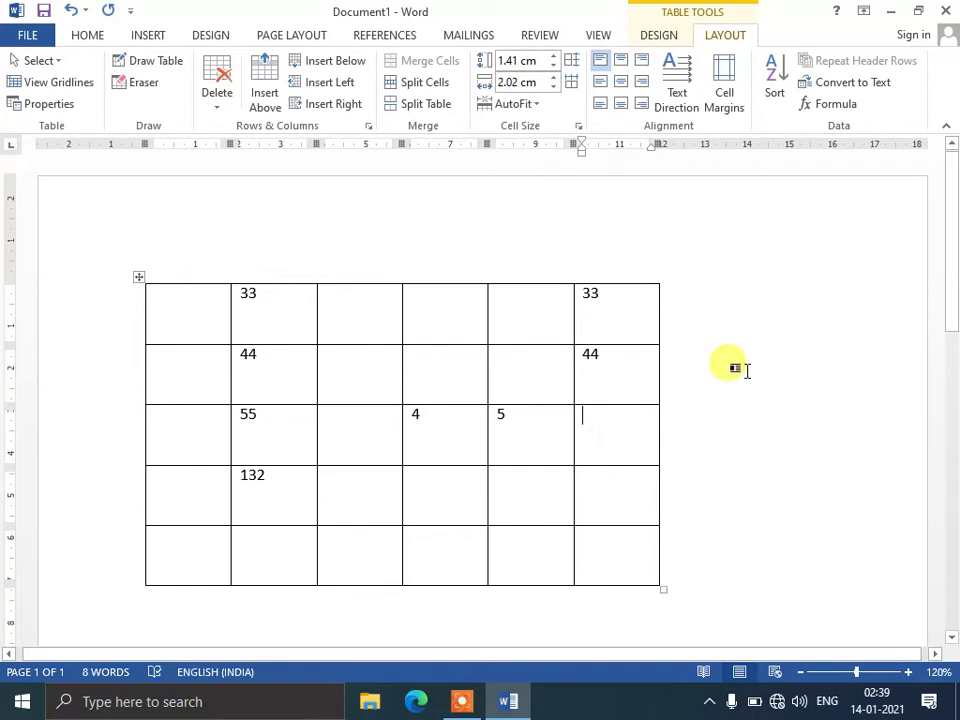
{"action": "left_click", "coordinate": [840, 112]}
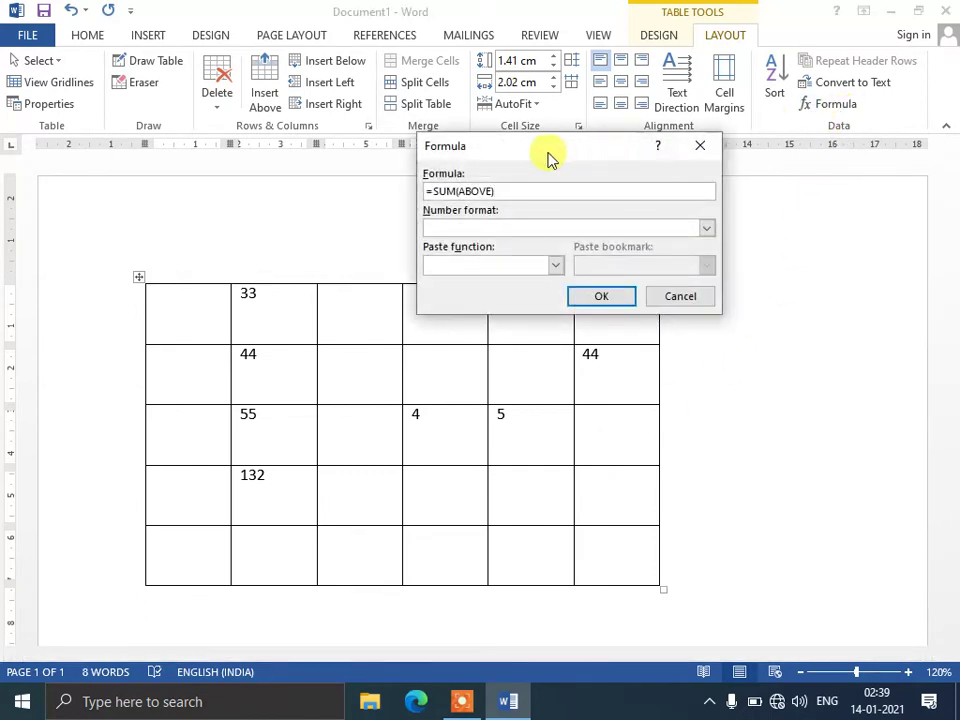
{"action": "left_click_drag", "start_coordinate": [555, 152], "coordinate": [716, 112]}
{"action": "type", "text": "left"}
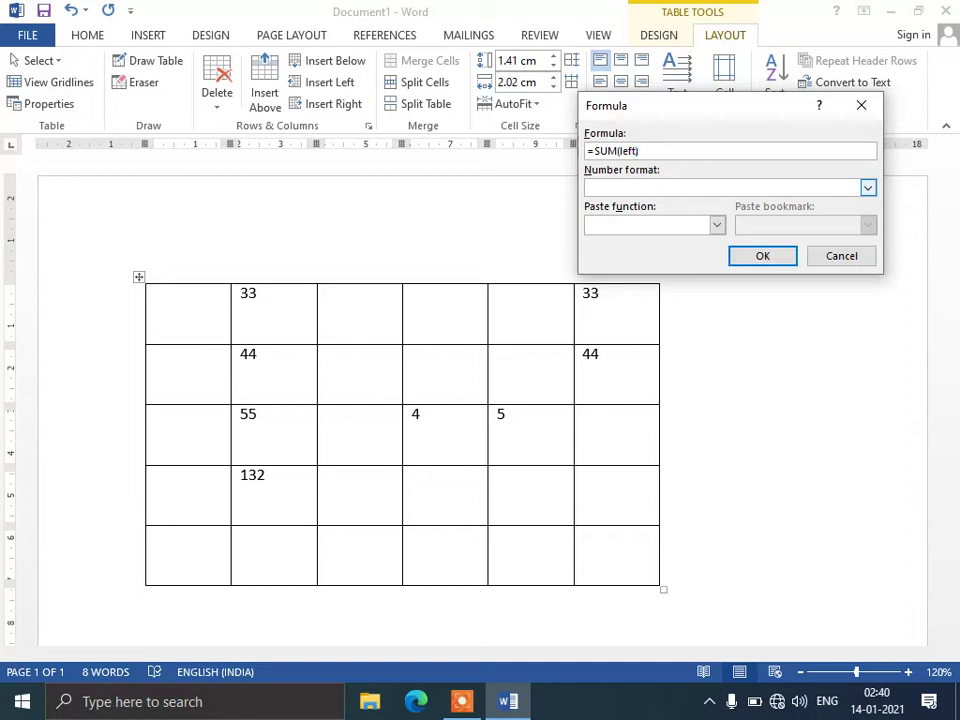
{"action": "left_click", "coordinate": [776, 255]}
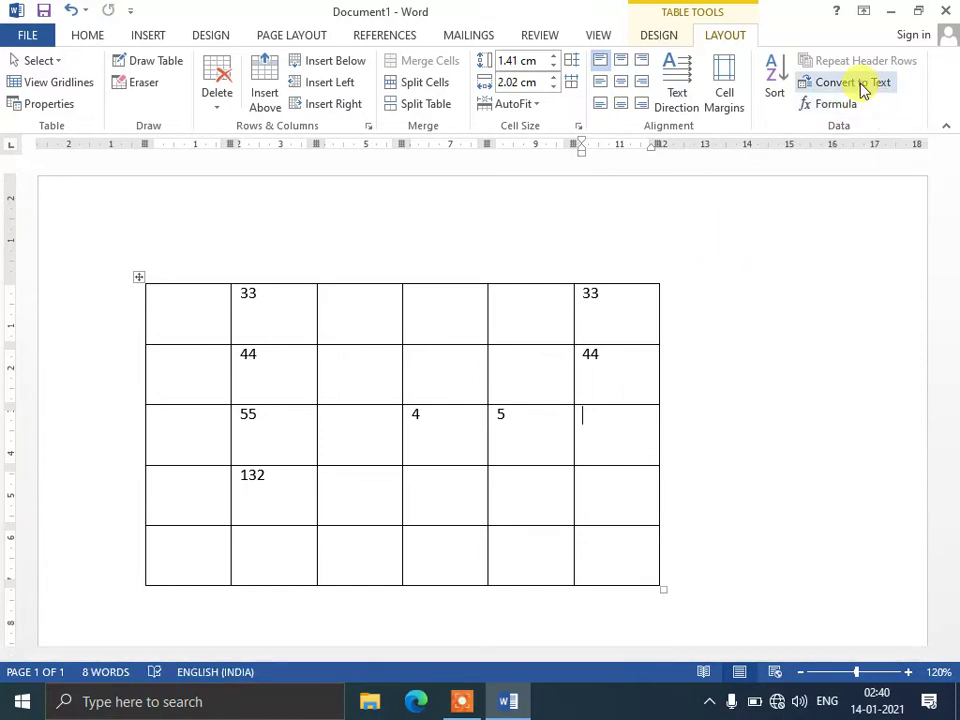
- Type wqw, wqw, wqwq and wq across the first row's cells
{"action": "left_click", "coordinate": [199, 309]}
{"action": "type", "text": "wqw"}
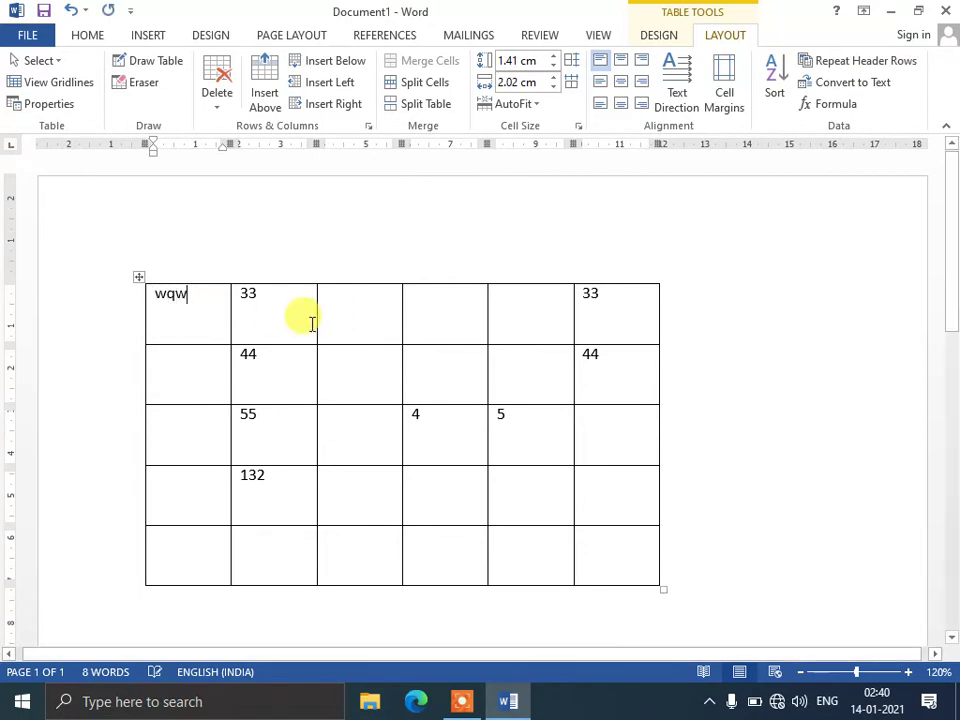
{"action": "left_click", "coordinate": [388, 302]}
{"action": "type", "text": "wqw"}
{"action": "left_click", "coordinate": [444, 304]}
{"action": "type", "text": "wqwq"}
{"action": "left_click", "coordinate": [567, 318]}
{"action": "type", "text": "wq"}
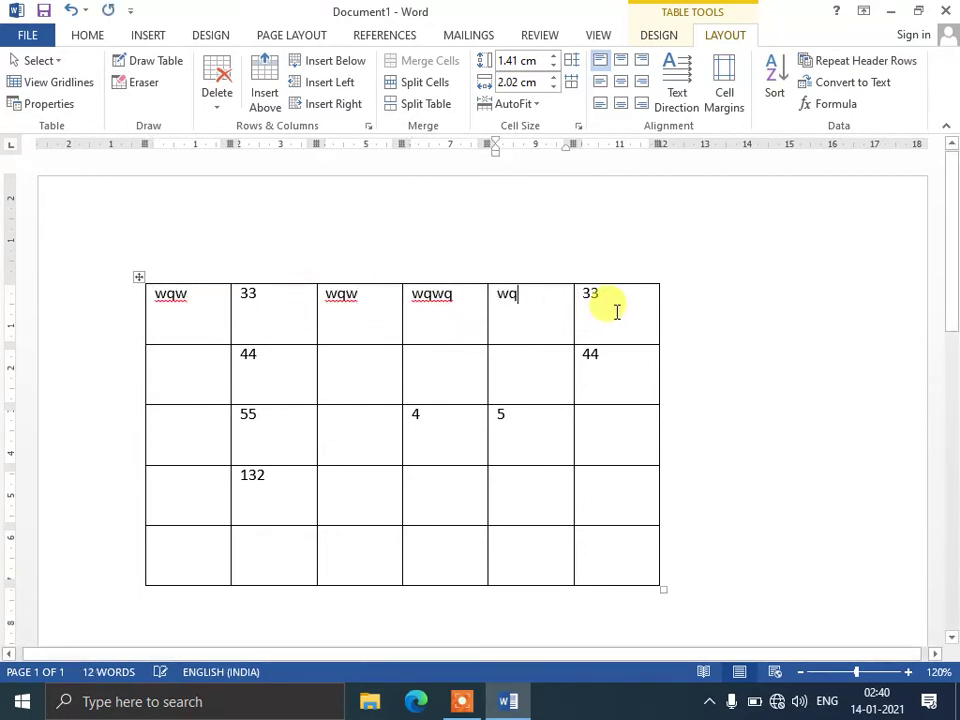
{"action": "left_click", "coordinate": [615, 311]}
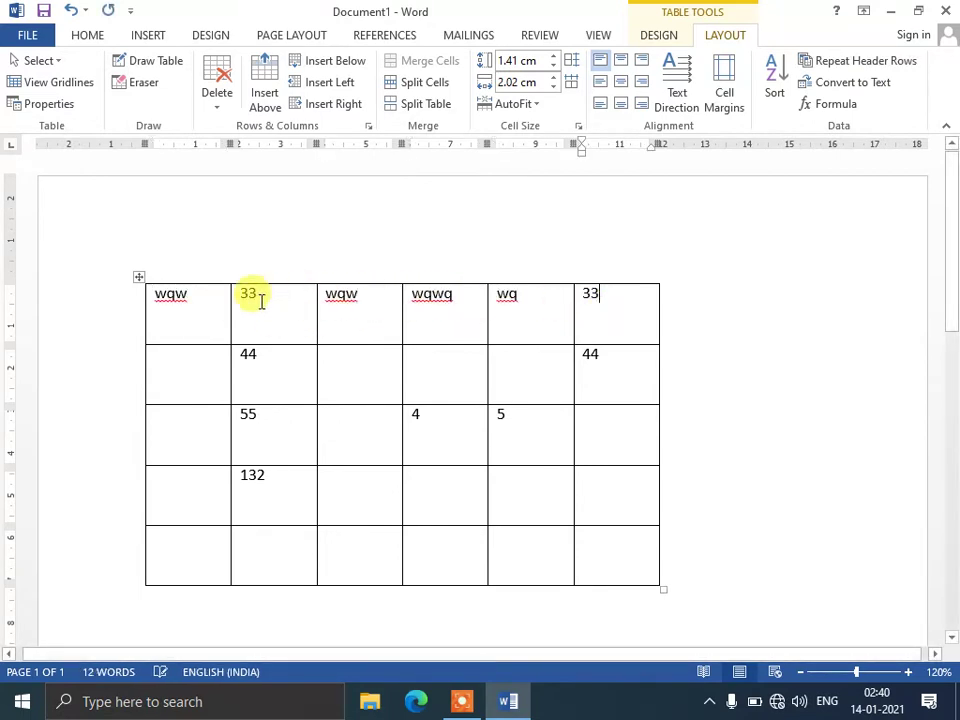
- Try converting the first row to comma- and custom-separated text, undoing each conversion
{"action": "left_click", "coordinate": [148, 314]}
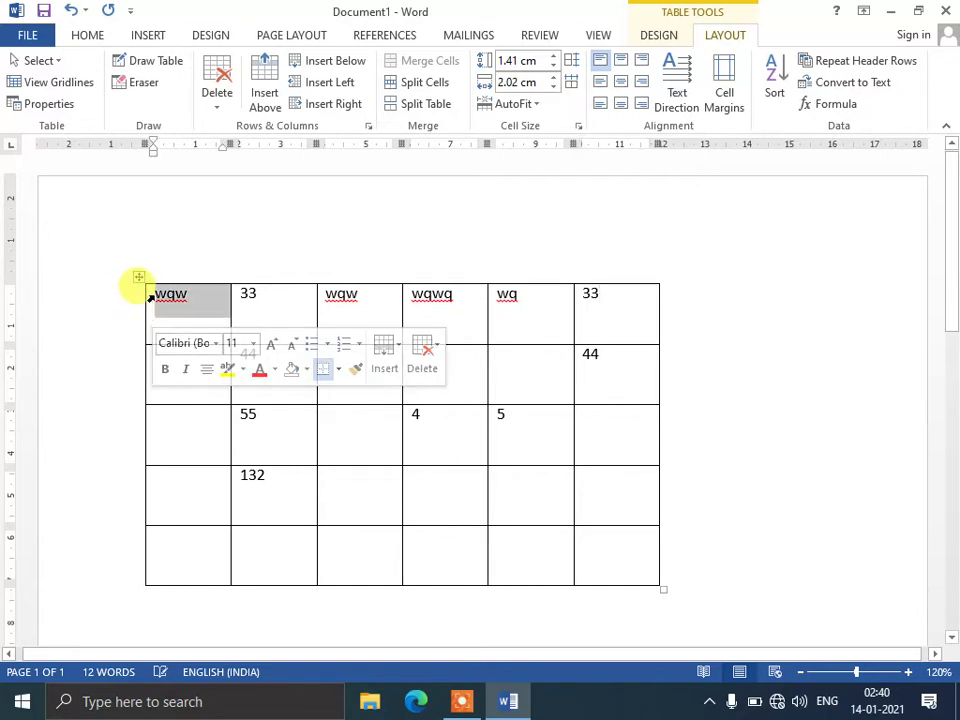
{"action": "left_click", "coordinate": [159, 302]}
{"action": "left_click_drag", "start_coordinate": [157, 297], "coordinate": [619, 322]}
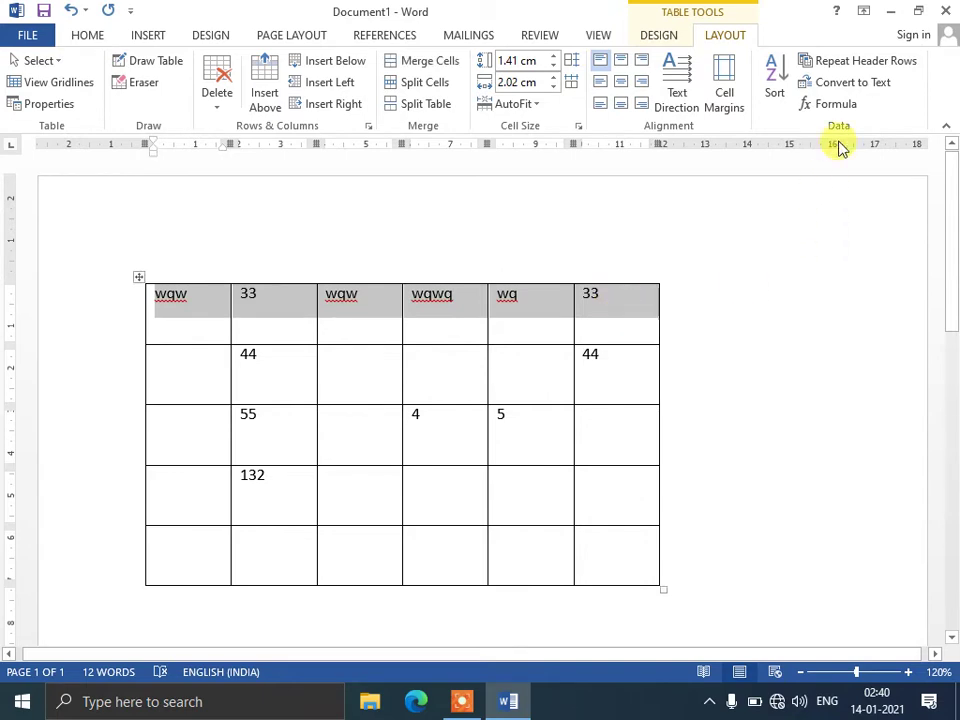
{"action": "left_click", "coordinate": [867, 88]}
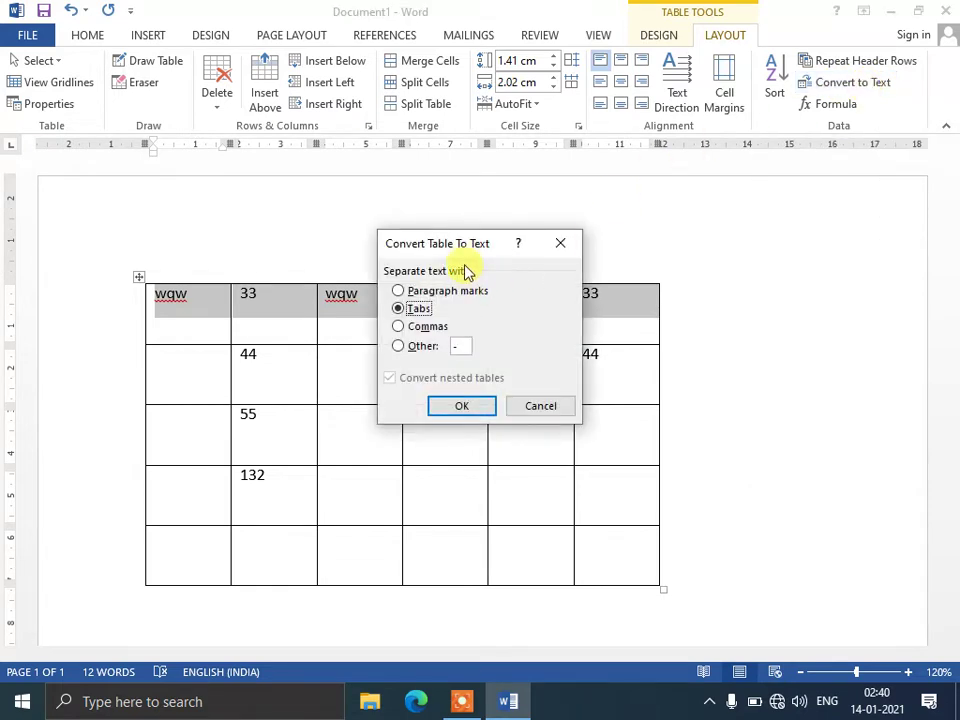
{"action": "mouse_move", "coordinate": [465, 250]}
{"action": "left_mouse_down"}
{"action": "mouse_move", "coordinate": [690, 195]}
{"action": "mouse_move", "coordinate": [770, 160]}
{"action": "left_mouse_up"}
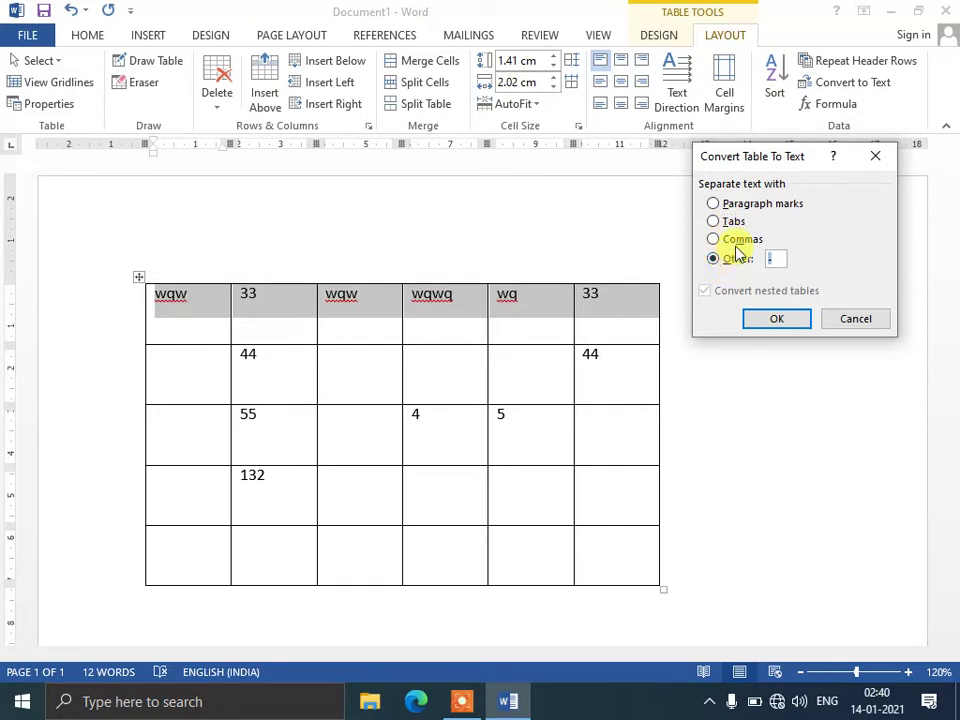
{"action": "left_click", "coordinate": [777, 320]}
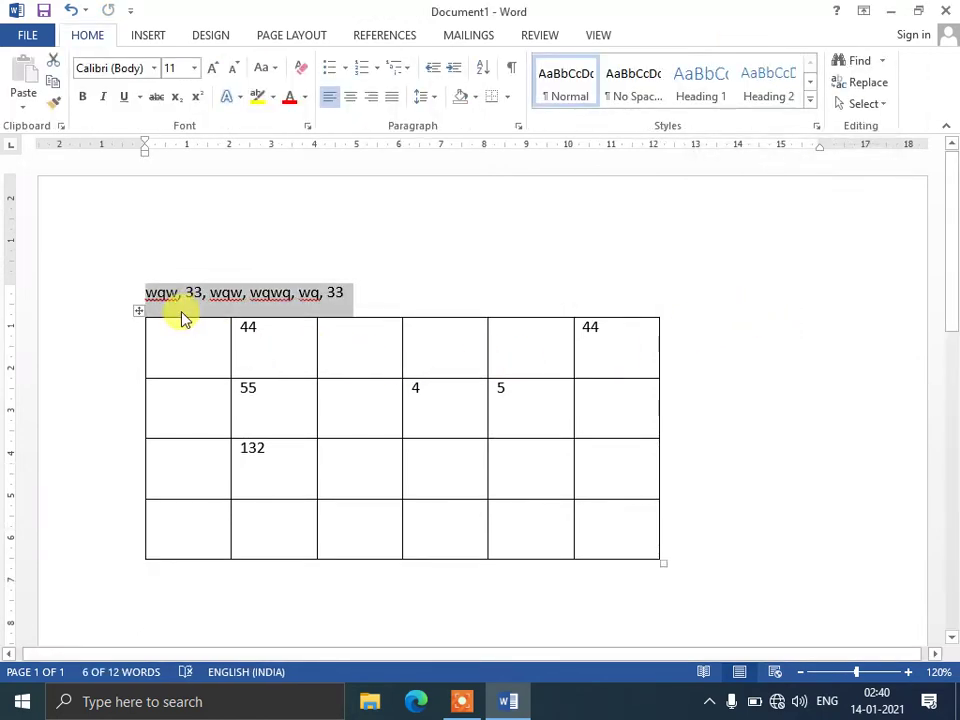
{"action": "key", "text": "ctrl+z"}
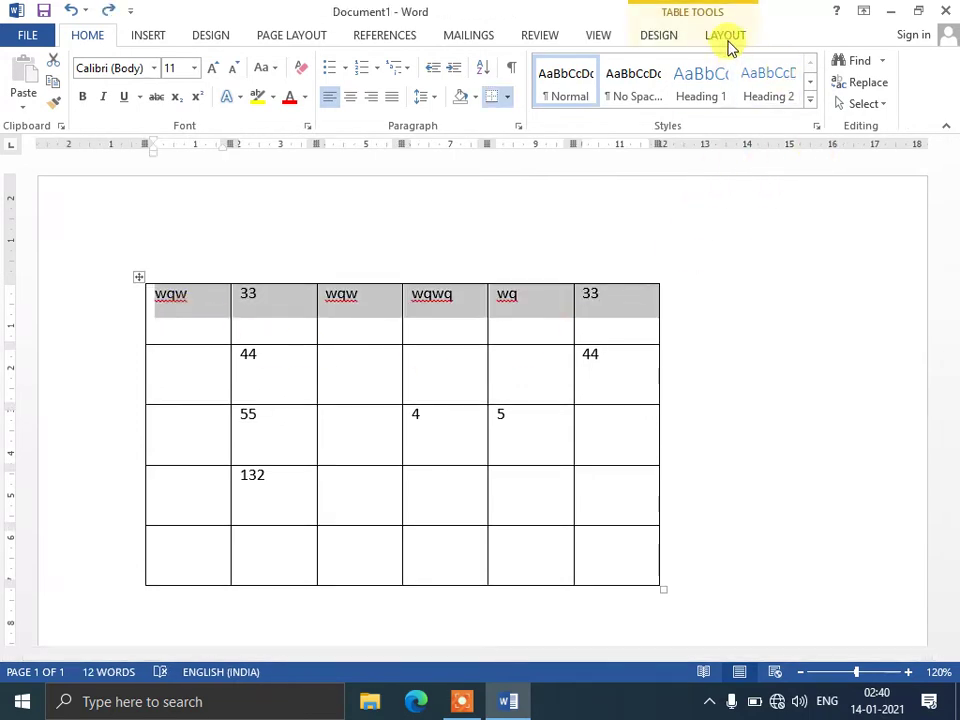
{"action": "left_click", "coordinate": [727, 37]}
{"action": "left_click", "coordinate": [828, 82]}
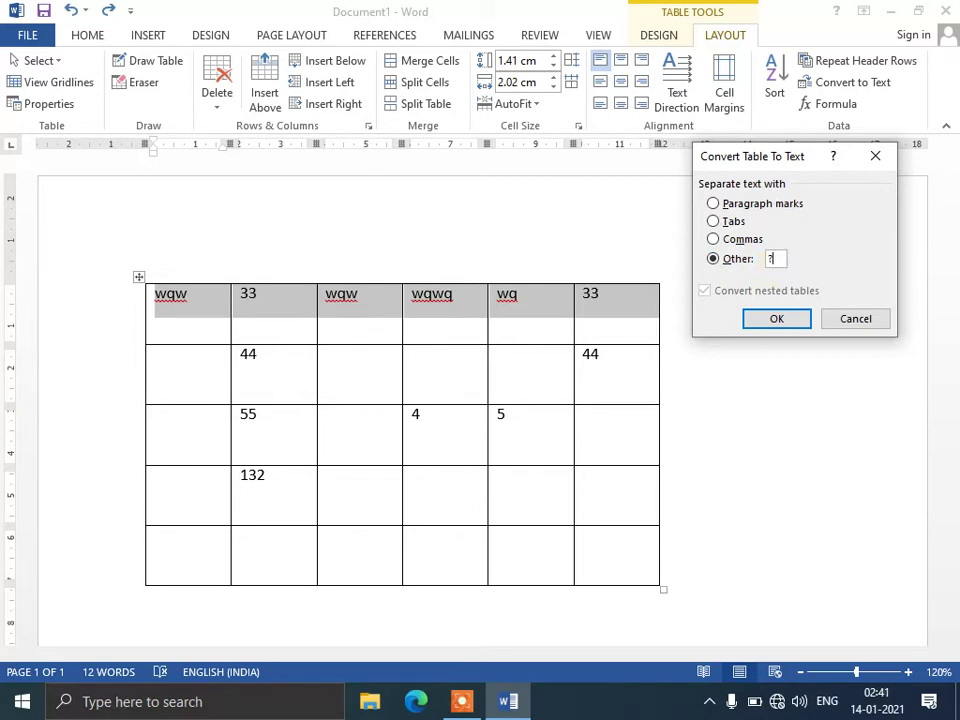
{"action": "left_click", "coordinate": [777, 318]}
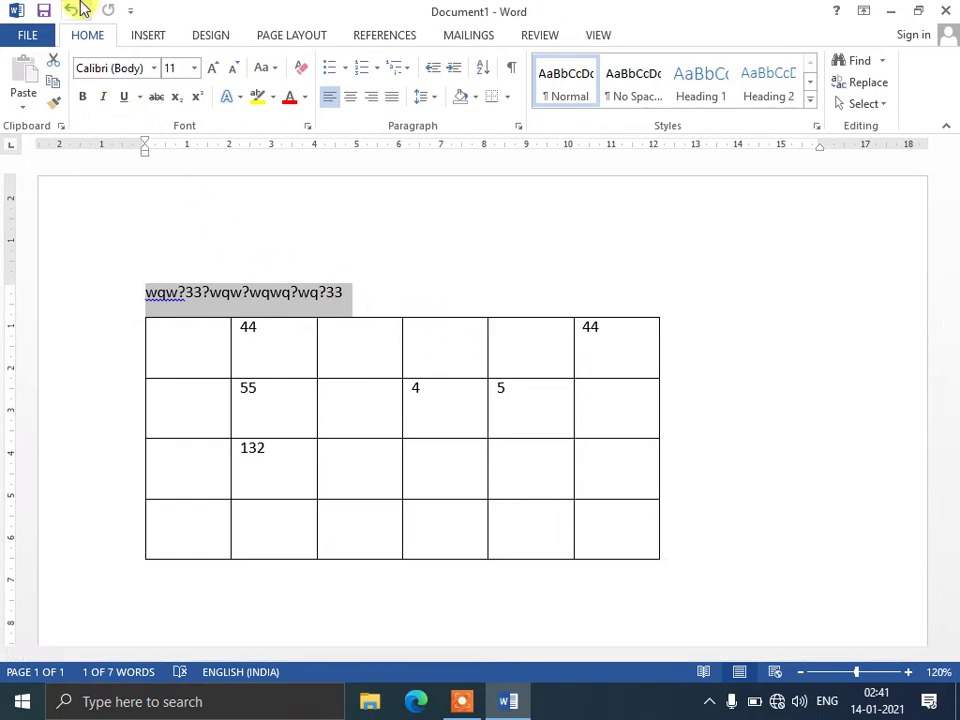
{"action": "left_click", "coordinate": [75, 14]}
- Delete the entire practice table with Delete > Delete Table, leaving the page empty
{"action": "left_click", "coordinate": [167, 313]}
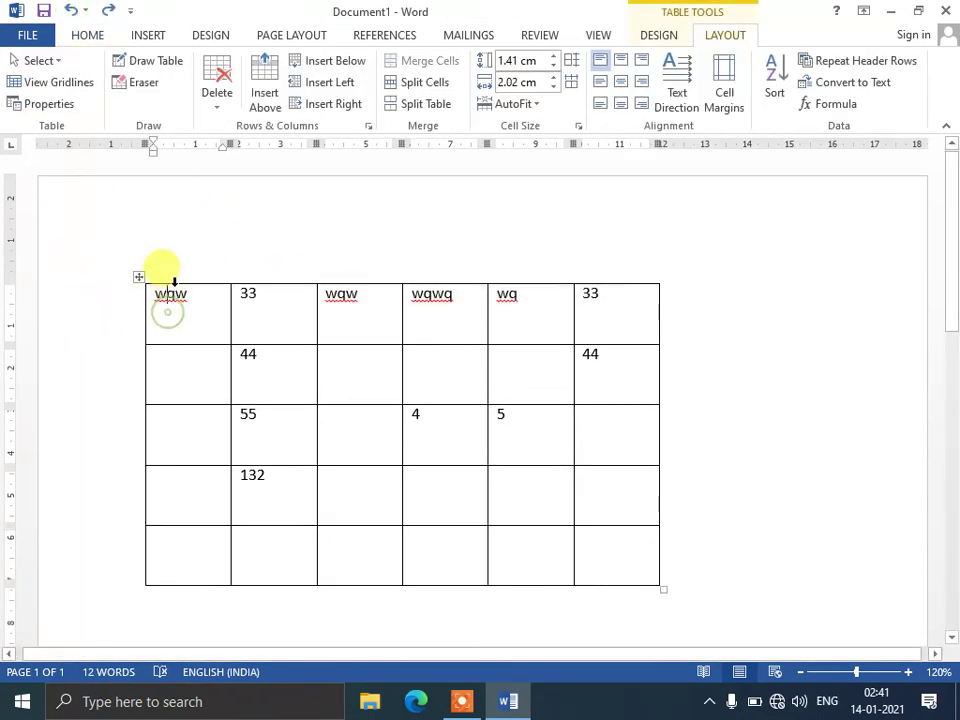
{"action": "left_click", "coordinate": [220, 104]}
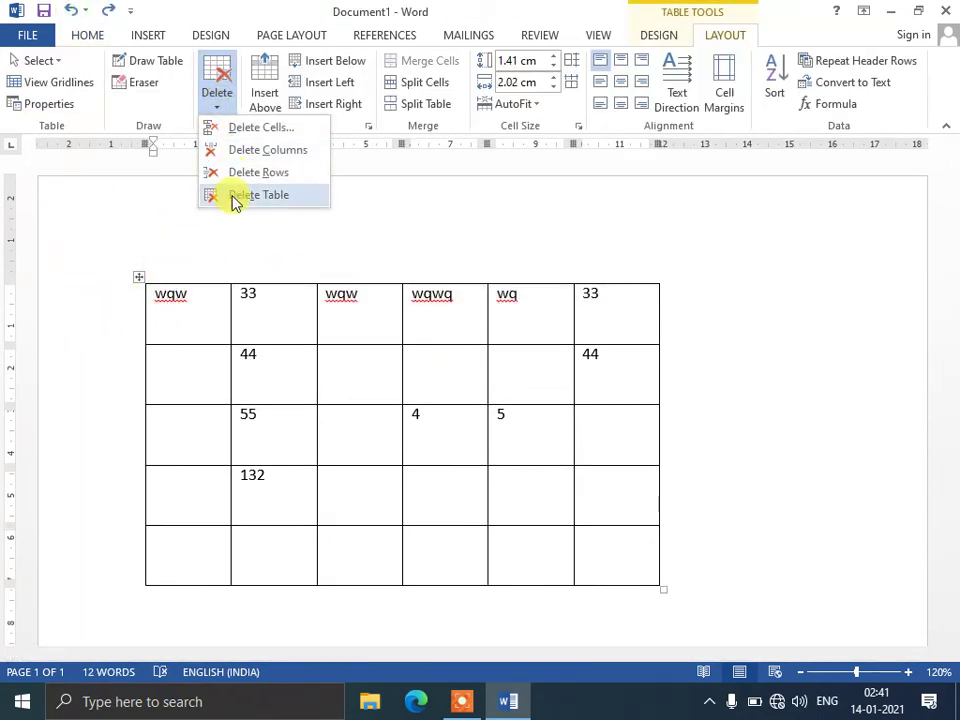
{"action": "left_click", "coordinate": [235, 197]}
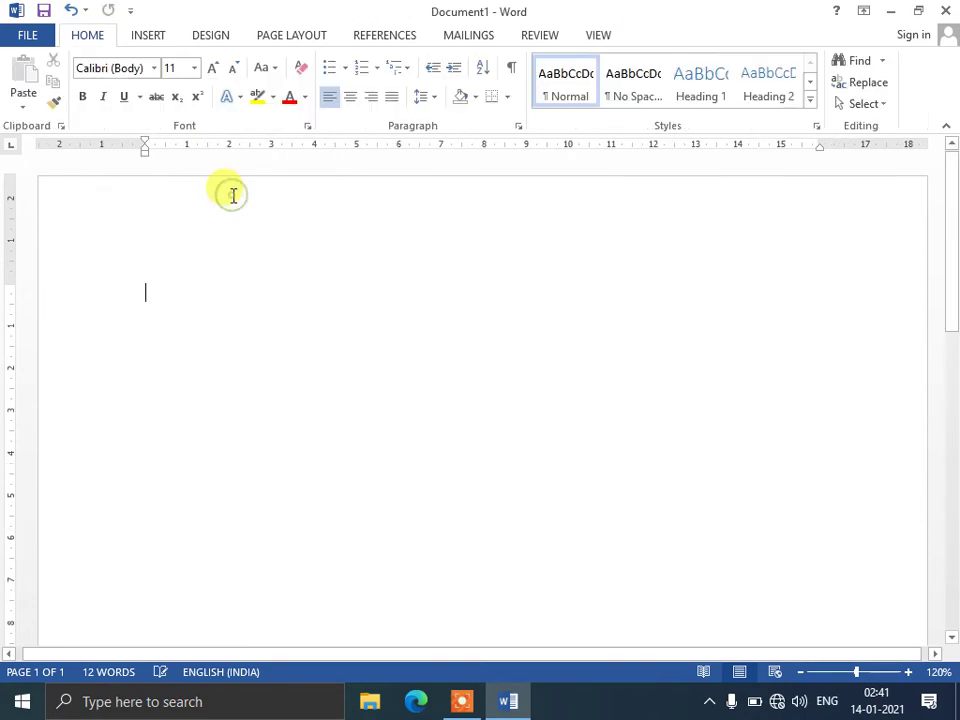
{"action": "left_click", "coordinate": [138, 35]}
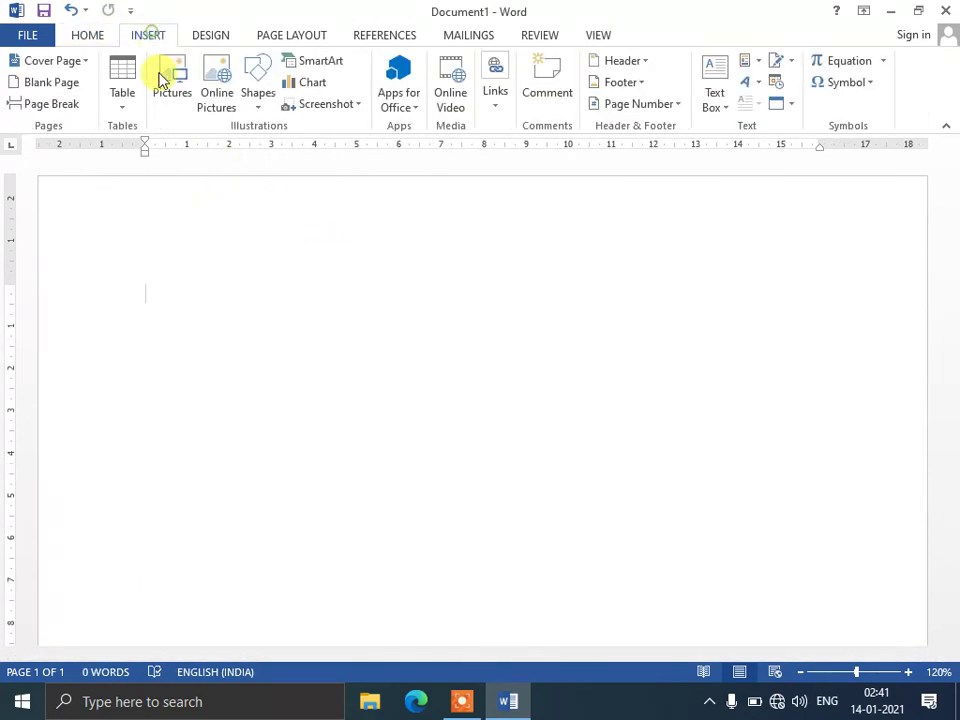
{"action": "left_click", "coordinate": [124, 112]}
- Insert a blank table with 5 columns and 300 rows, spanning seven pages
{"action": "left_click", "coordinate": [147, 294]}
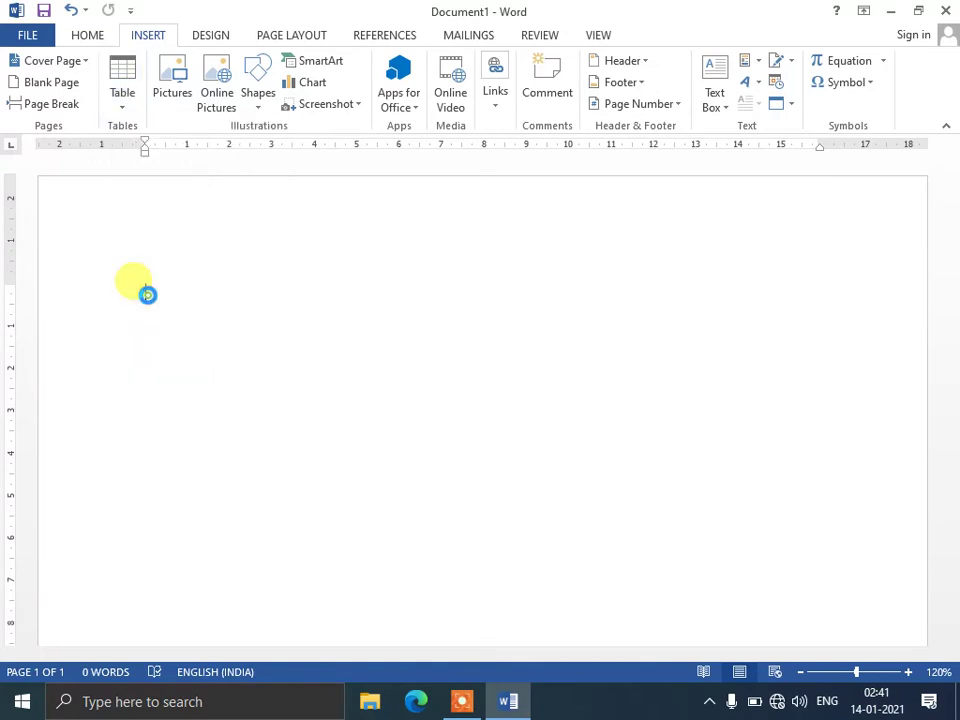
{"action": "double_click", "coordinate": [541, 286]}
{"action": "type", "text": "300"}
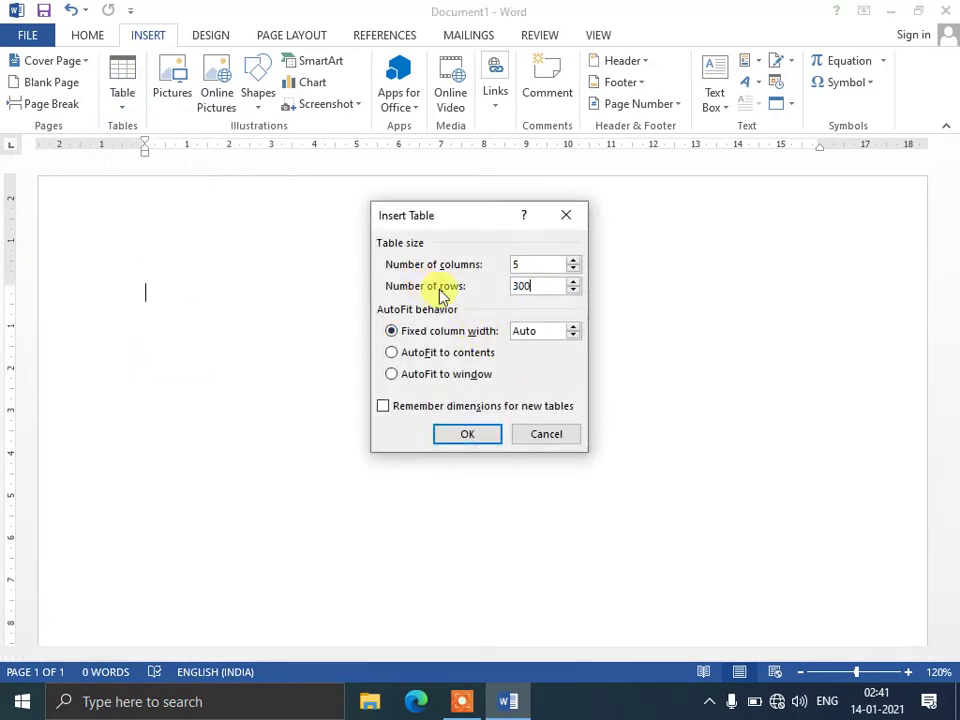
{"action": "left_click", "coordinate": [476, 432]}
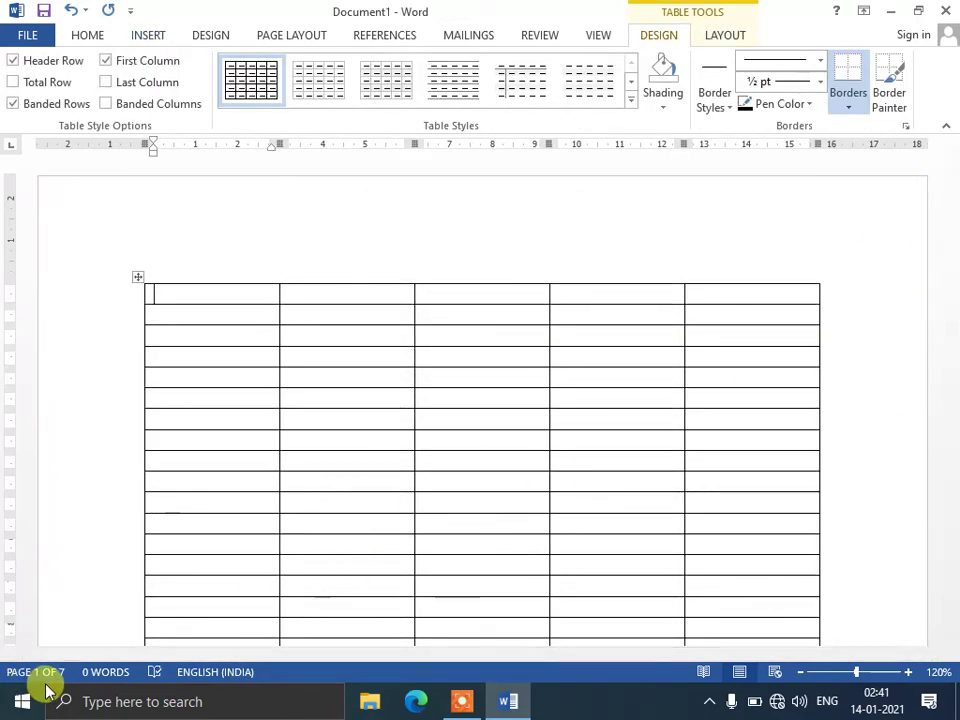
{"action": "left_click_drag", "start_coordinate": [951, 176], "coordinate": [951, 180]}
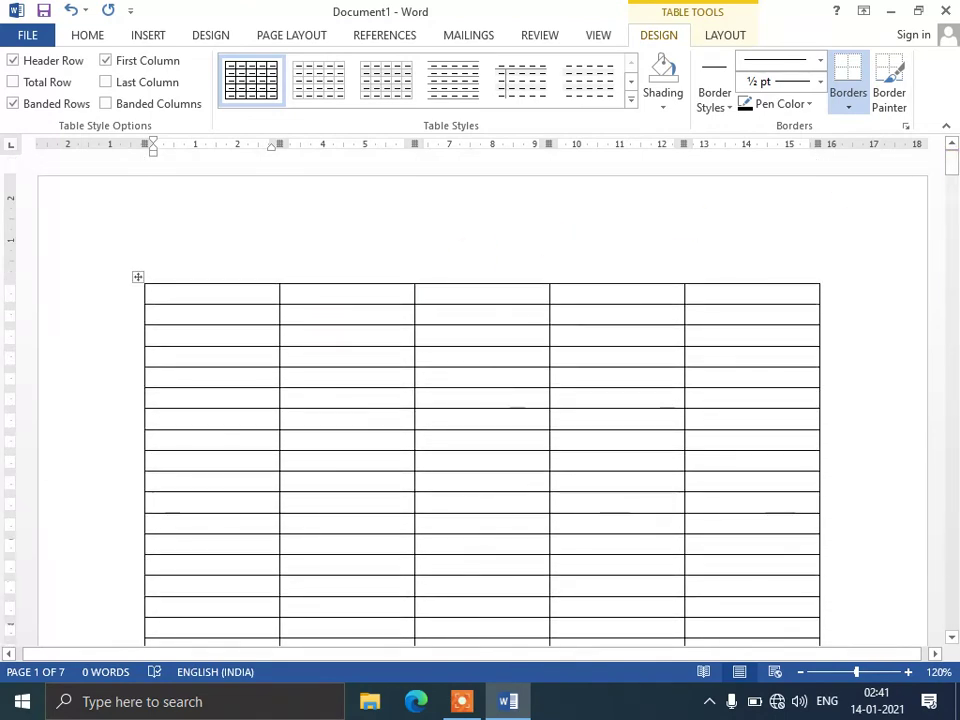
- Fill the new table's first row with the headers name, Sci, Sst, Eng and math
{"action": "type", "text": "name"}
{"action": "left_click", "coordinate": [379, 293]}
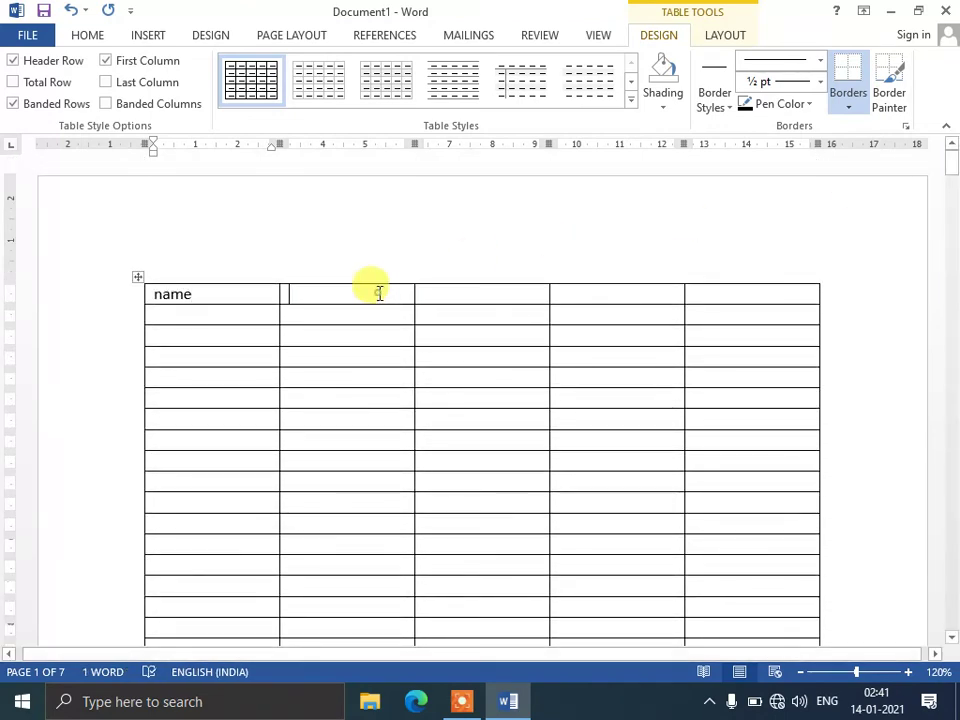
{"action": "type", "text": "sci"}
{"action": "key", "text": "Tab"}
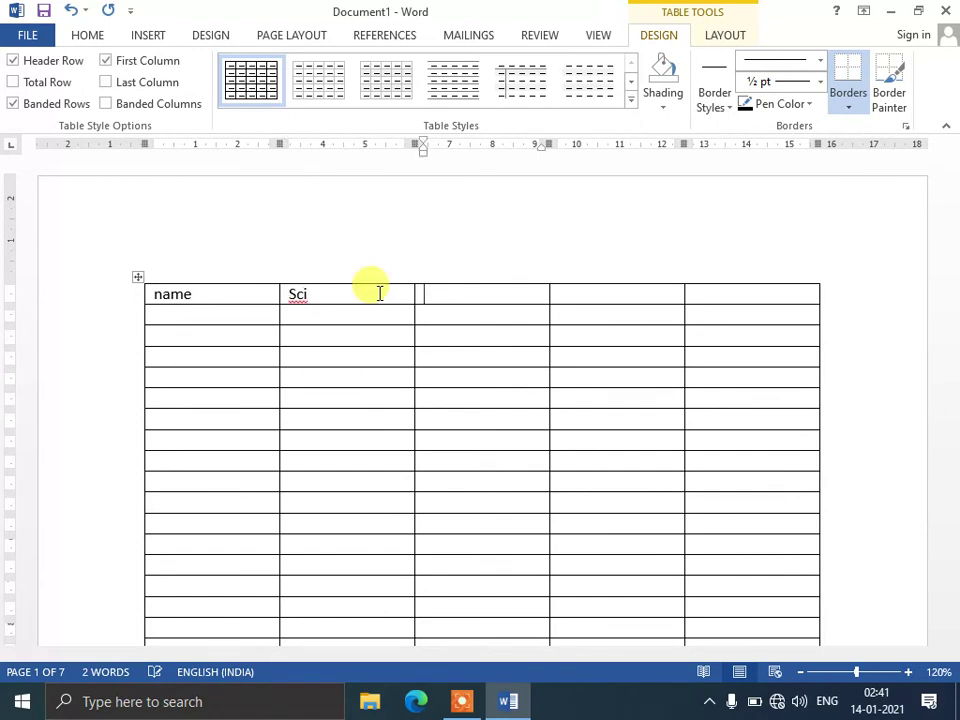
{"action": "type", "text": "sst"}
{"action": "key", "text": "Tab"}
{"action": "type", "text": "e"}
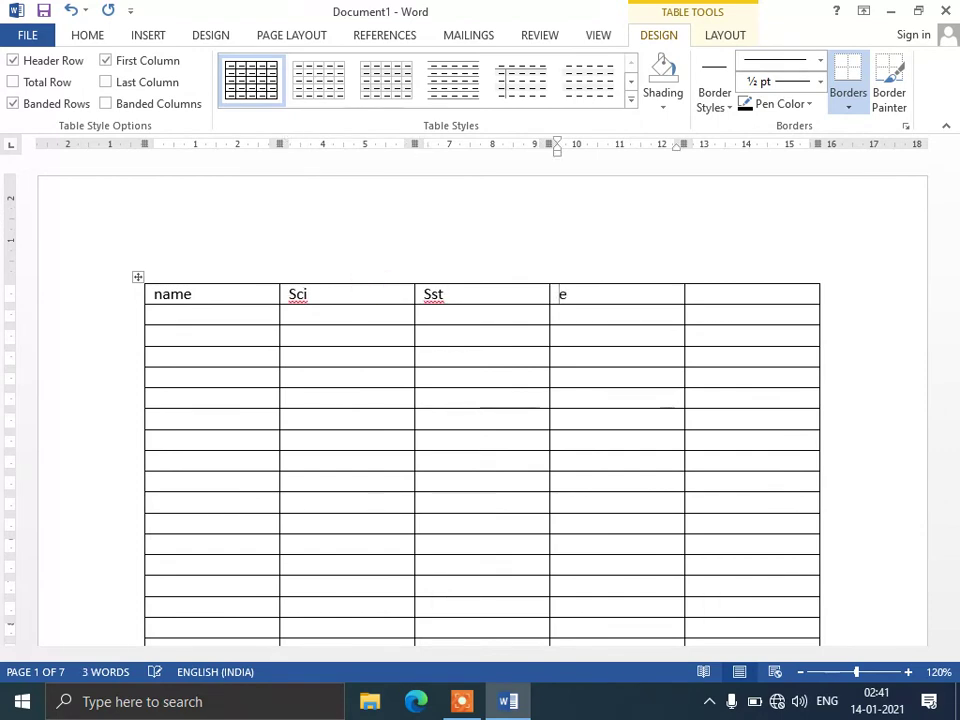
{"action": "key", "text": "Tab"}
{"action": "type", "text": "math"}
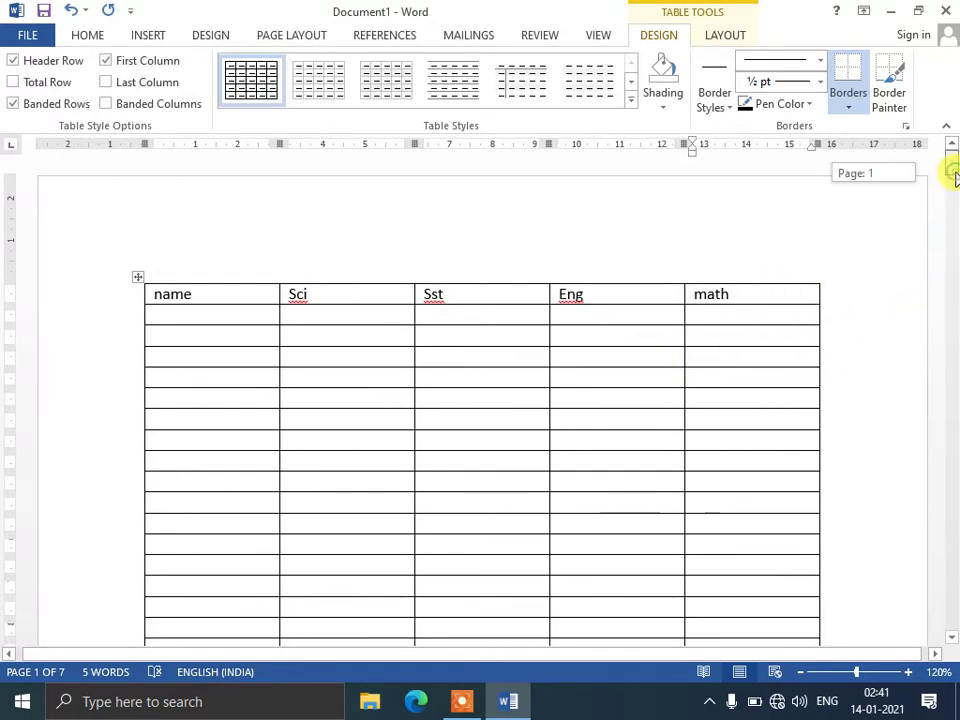
{"action": "mouse_move", "coordinate": [955, 175]}
{"action": "left_mouse_down"}
{"action": "mouse_move", "coordinate": [952, 352]}
{"action": "mouse_move", "coordinate": [950, 160]}
{"action": "left_mouse_up"}
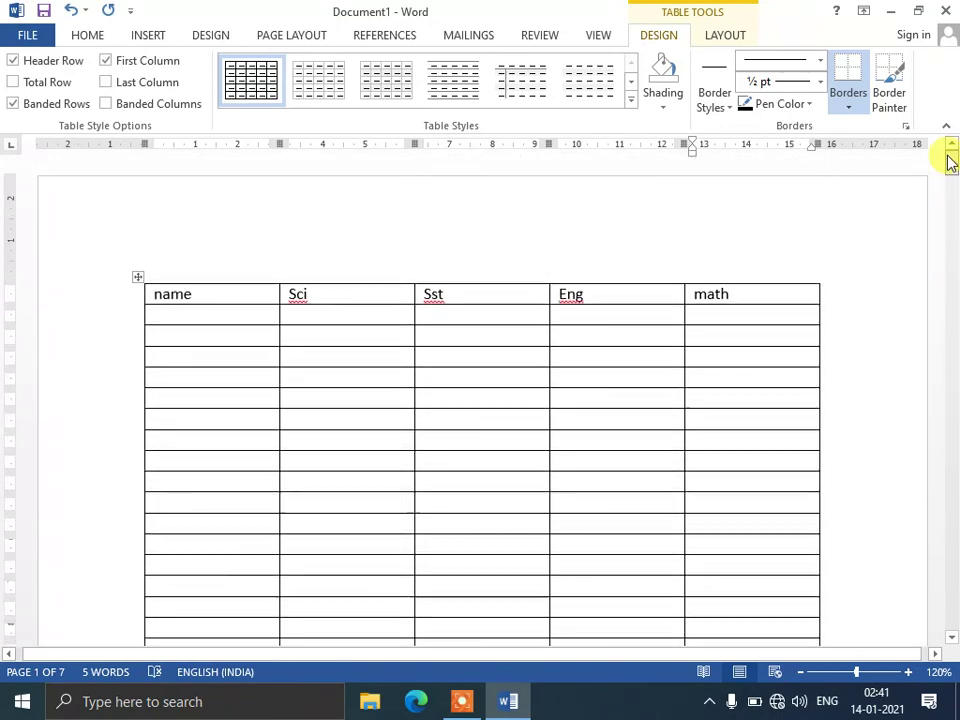
{"action": "left_click", "coordinate": [717, 42]}
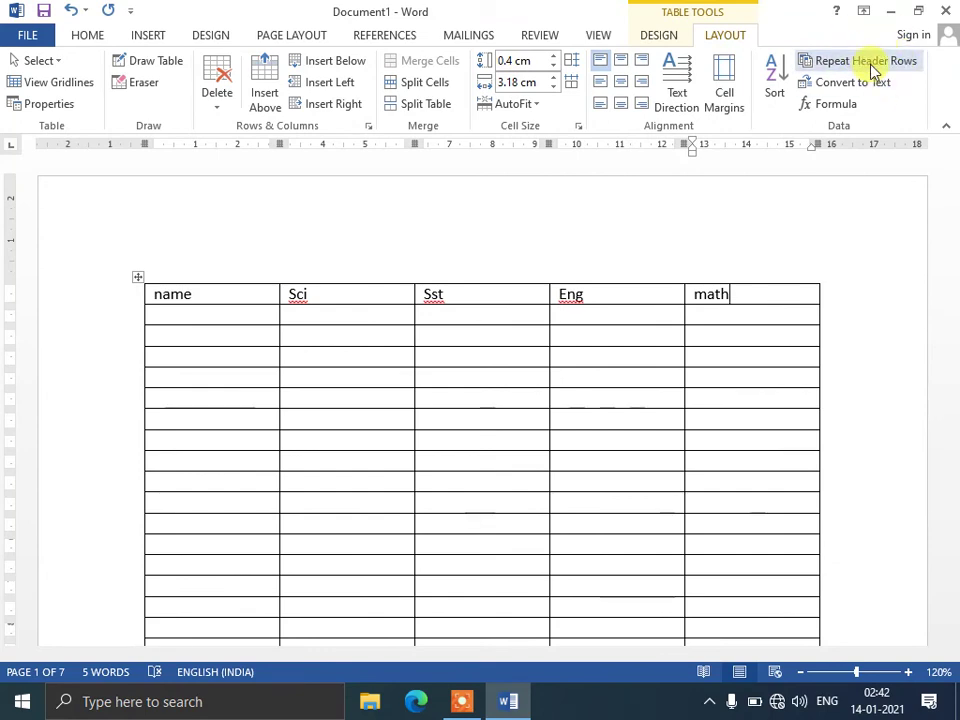
- Turn on Repeat Header Rows so the name/Sci/Sst/Eng/math header tops every page through page 7
{"action": "left_click", "coordinate": [714, 342]}
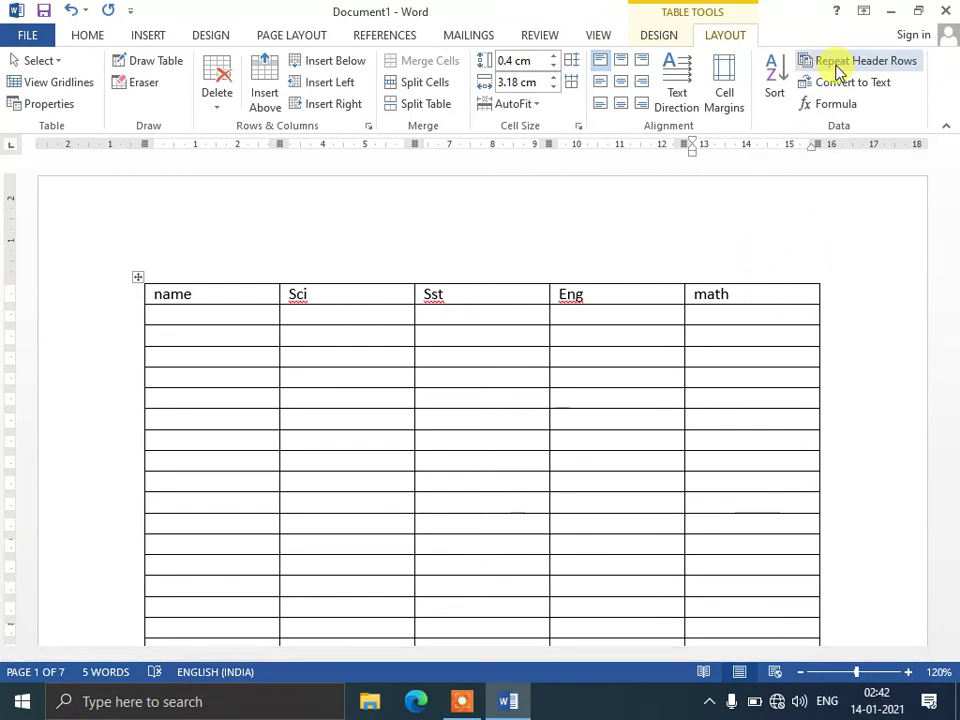
{"action": "left_click", "coordinate": [837, 70]}
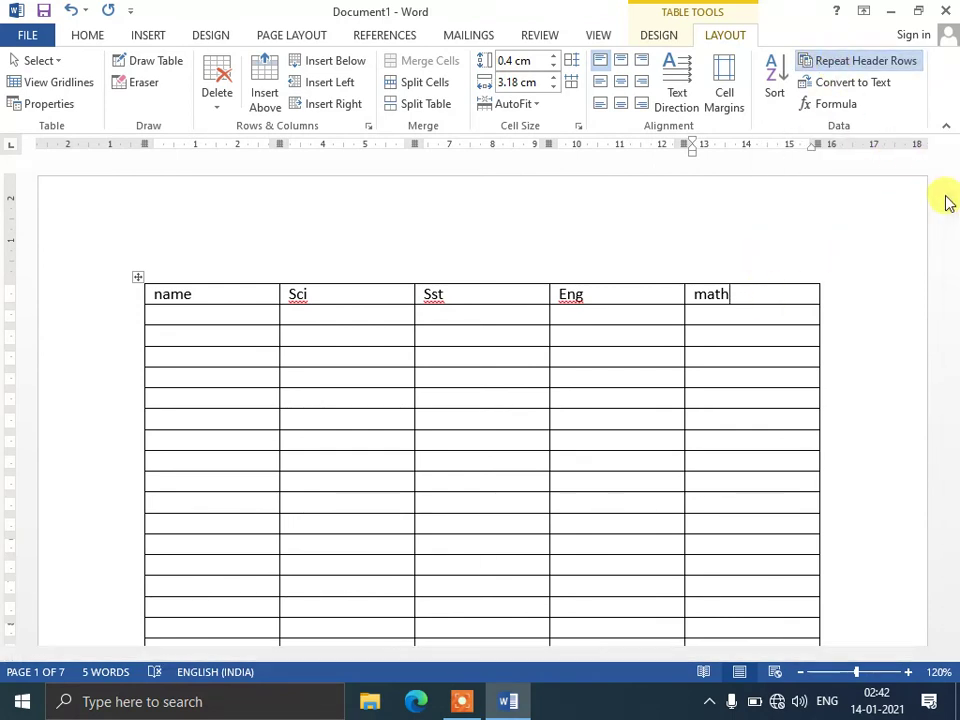
{"action": "left_click_drag", "start_coordinate": [952, 176], "coordinate": [949, 590]}
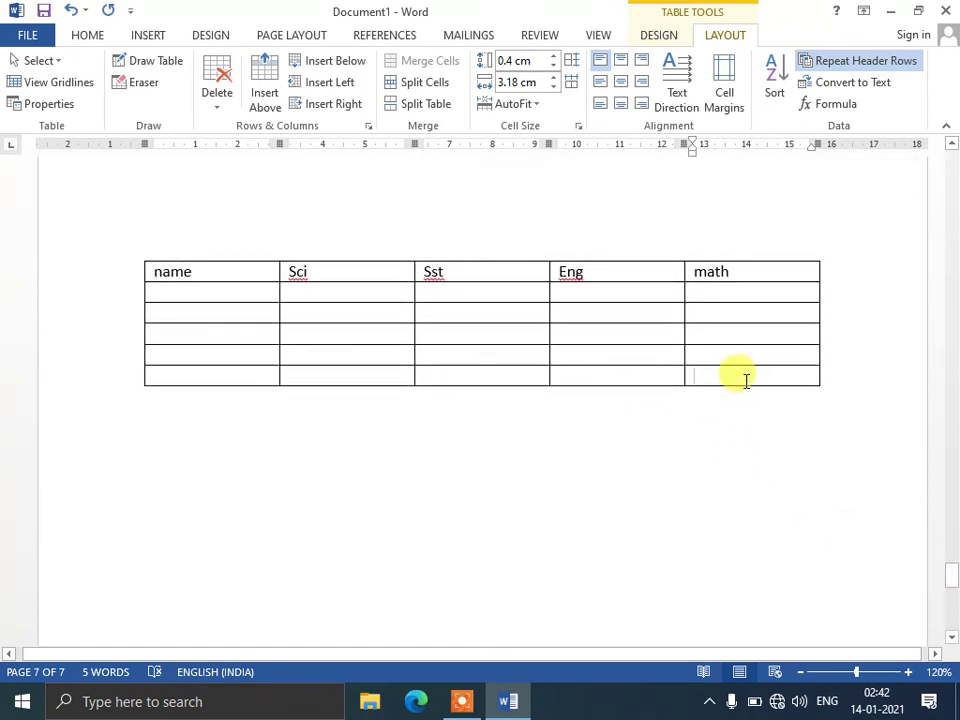
- Insert rows below the table's last row, then add three more rows with Tab
{"action": "left_click", "coordinate": [329, 62]}
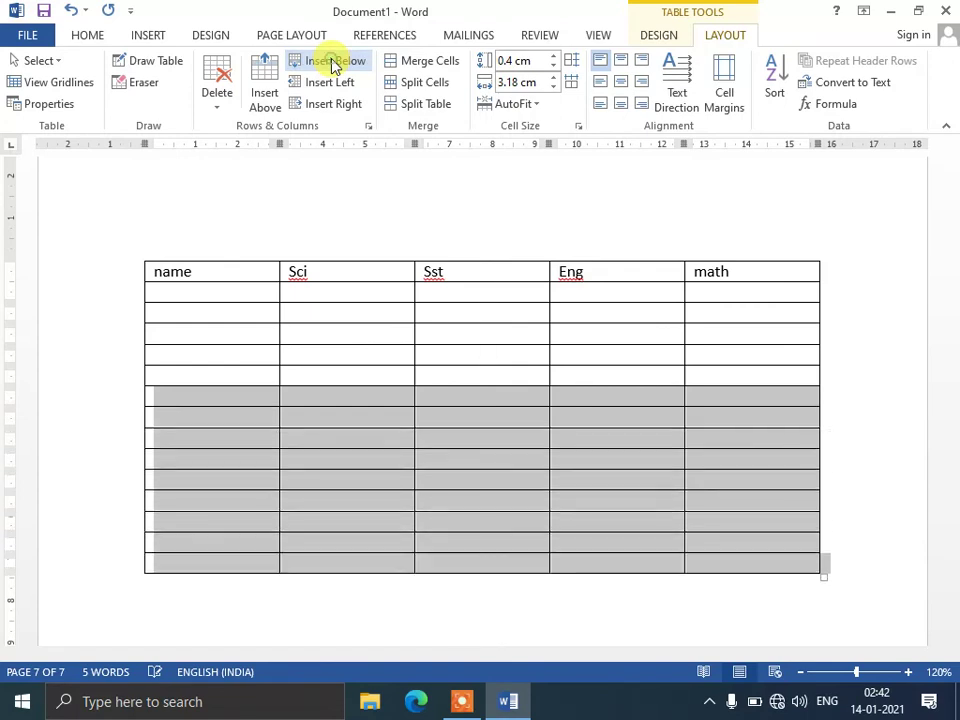
{"action": "left_click", "coordinate": [717, 564]}
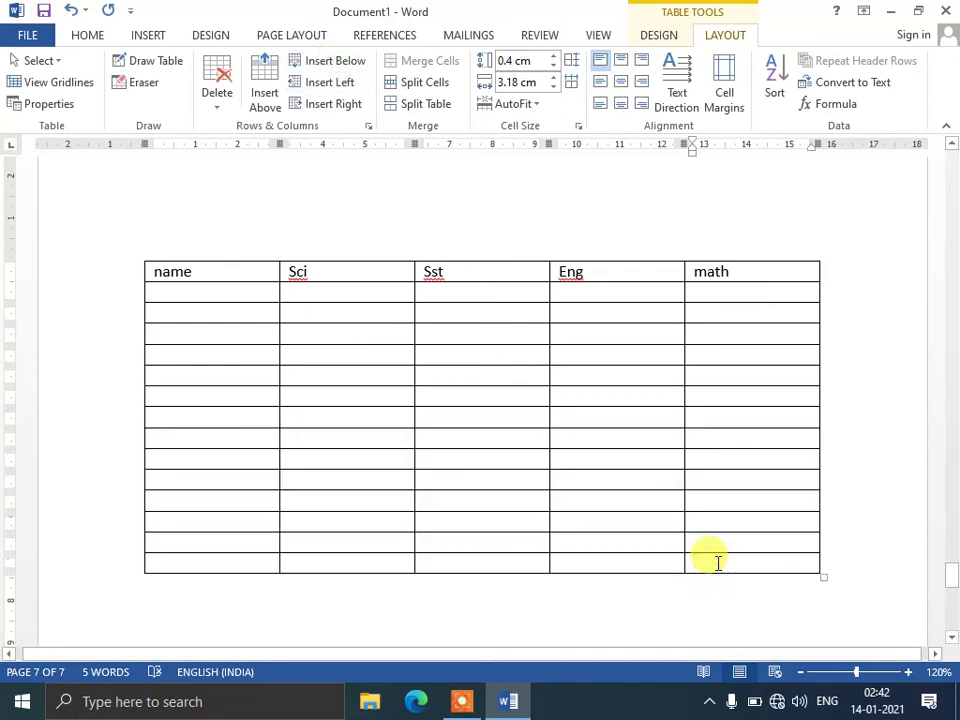
{"action": "key", "text": "Tab"}
{"action": "key", "text": "Tab"}
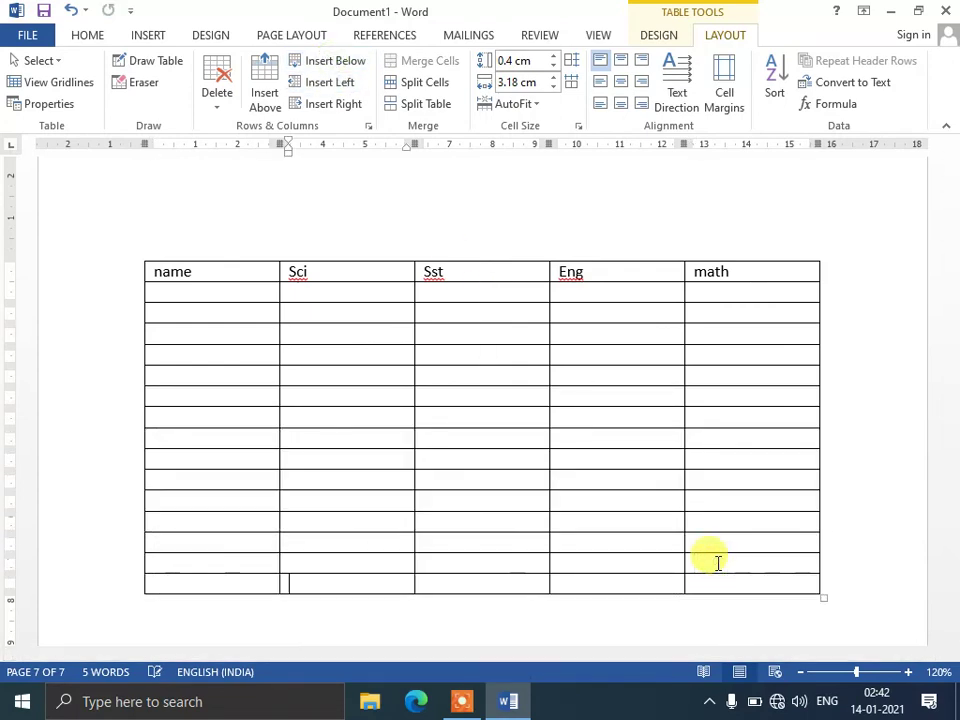
{"action": "key", "text": "Tab"}
{"action": "key", "text": "Tab"}
{"action": "key", "text": "Tab"}
{"action": "key", "text": "Tab"}
{"action": "key", "text": "Tab"}
{"action": "key", "text": "Tab"}
{"action": "key", "text": "Tab"}
{"action": "key", "text": "Tab"}
{"action": "key", "text": "Tab"}
{"action": "key", "text": "Tab"}
{"action": "key", "text": "Tab"}
{"action": "key", "text": "Tab"}
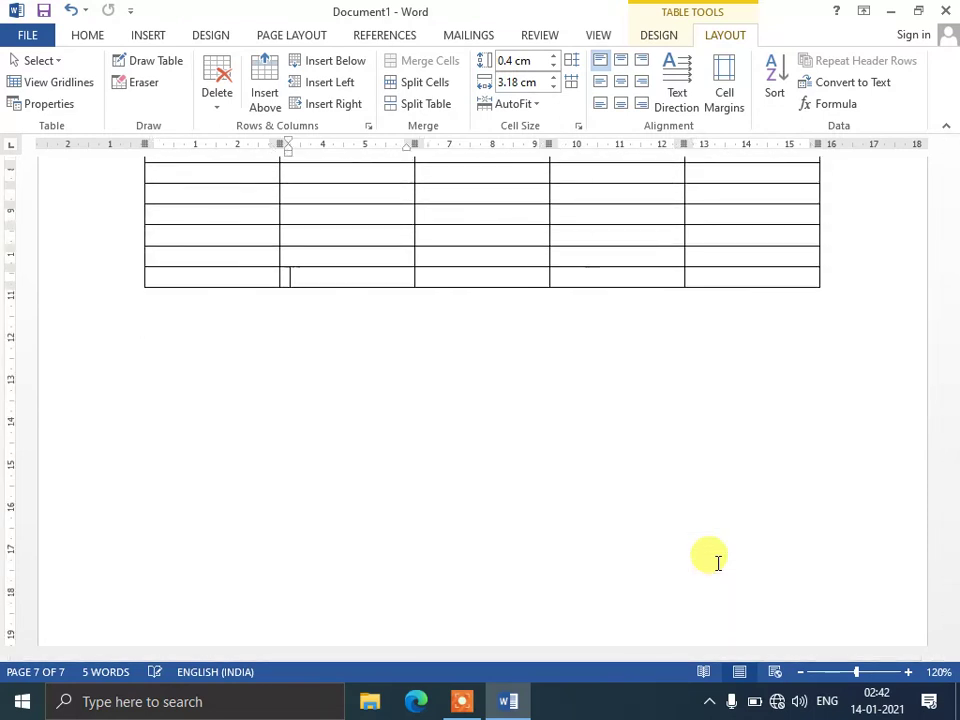
{"action": "key", "text": "Tab"}
{"action": "key", "text": "Tab"}
{"action": "key", "text": "Tab"}
{"action": "key", "text": "Tab"}
- Add six more rows below the table with Insert Below
{"action": "left_click", "coordinate": [355, 62]}
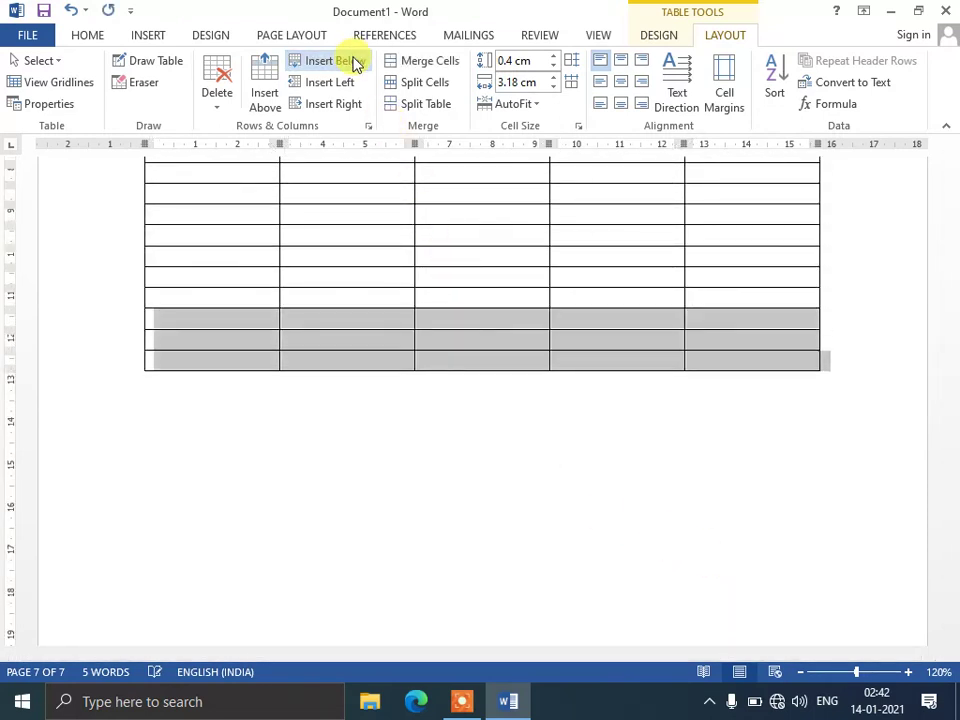
{"action": "left_click", "coordinate": [355, 62]}
{"action": "left_click", "coordinate": [355, 62]}
{"action": "left_click", "coordinate": [355, 64]}
{"action": "left_click", "coordinate": [355, 64]}
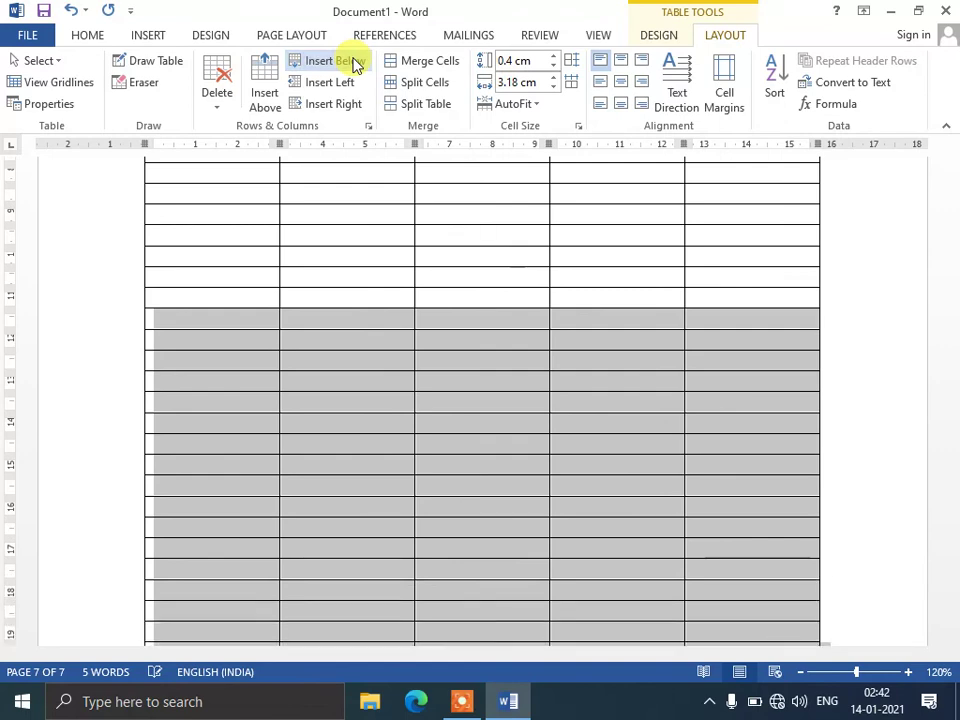
{"action": "left_click", "coordinate": [355, 64]}
{"action": "left_click_drag", "start_coordinate": [951, 638], "coordinate": [951, 638]}
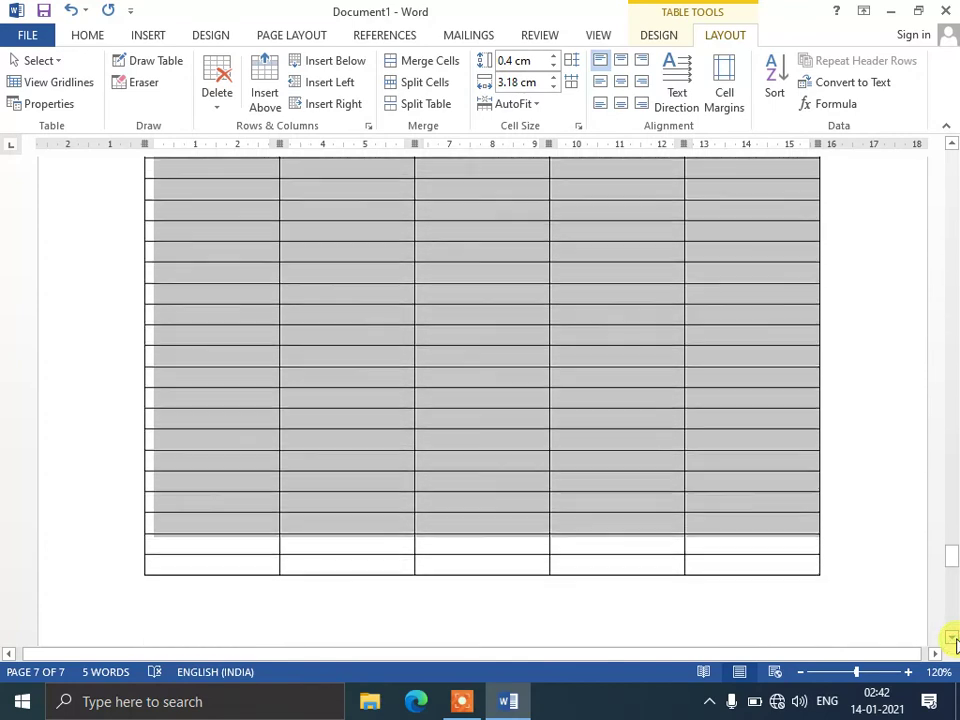
{"action": "left_click_drag", "start_coordinate": [951, 638], "coordinate": [951, 638]}
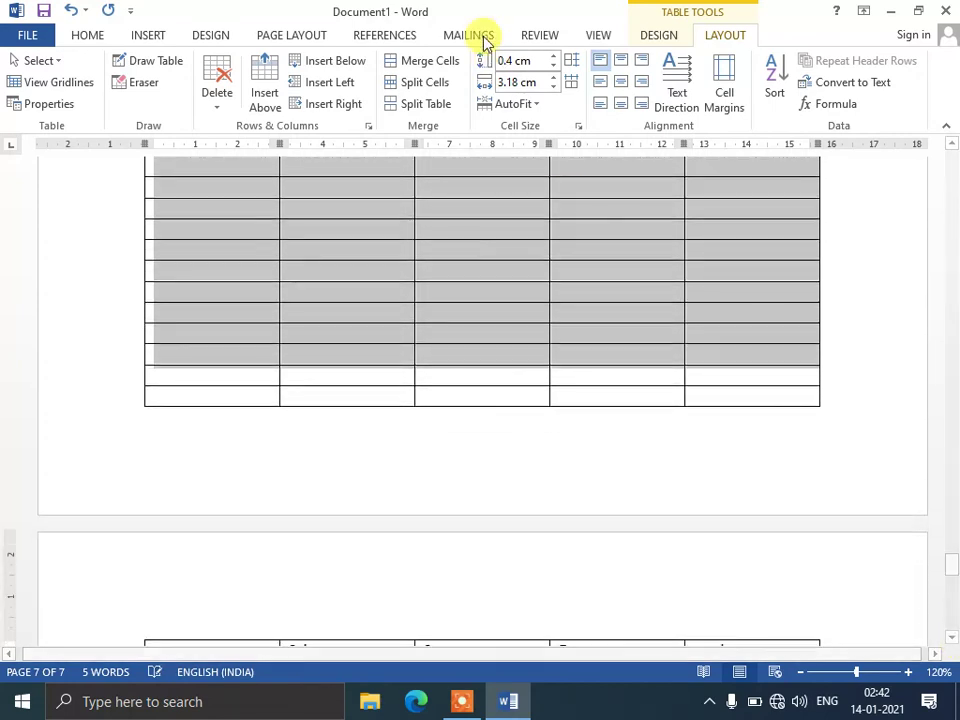
- Add rows until the table runs onto page 8, then clear the row selection
{"action": "left_click", "coordinate": [352, 64]}
{"action": "left_click", "coordinate": [951, 640]}
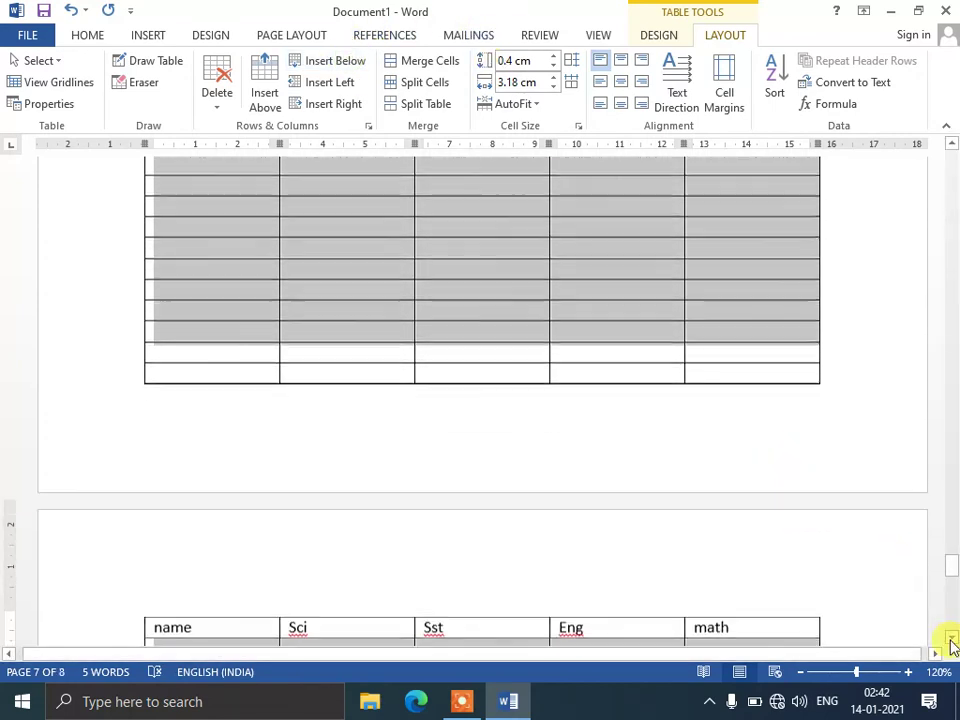
{"action": "left_click_drag", "start_coordinate": [951, 640], "coordinate": [951, 640]}
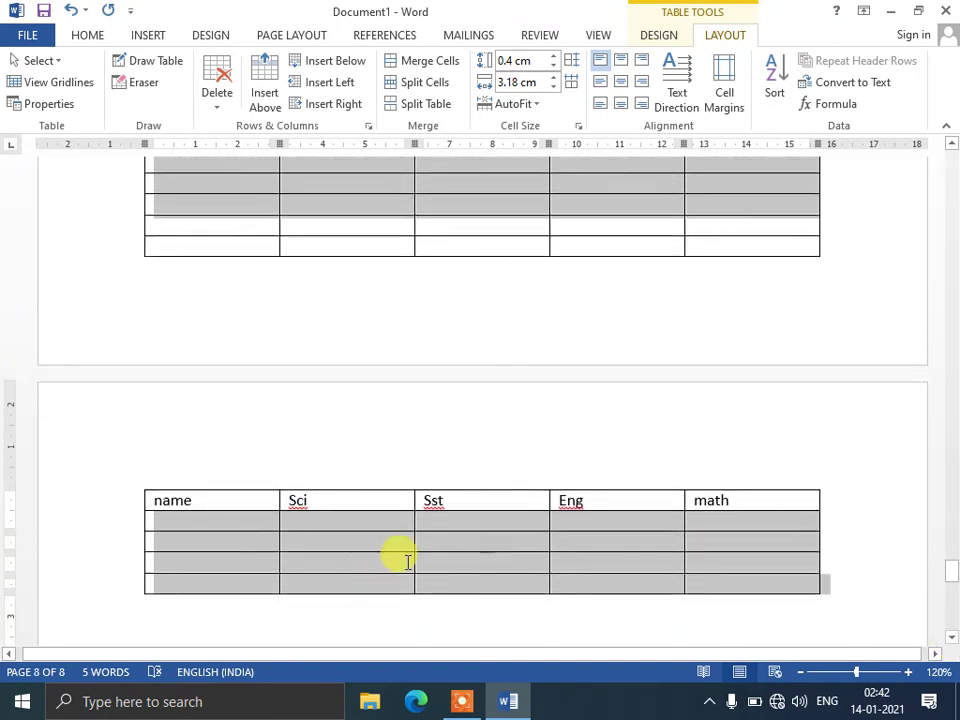
{"action": "left_click", "coordinate": [407, 561]}
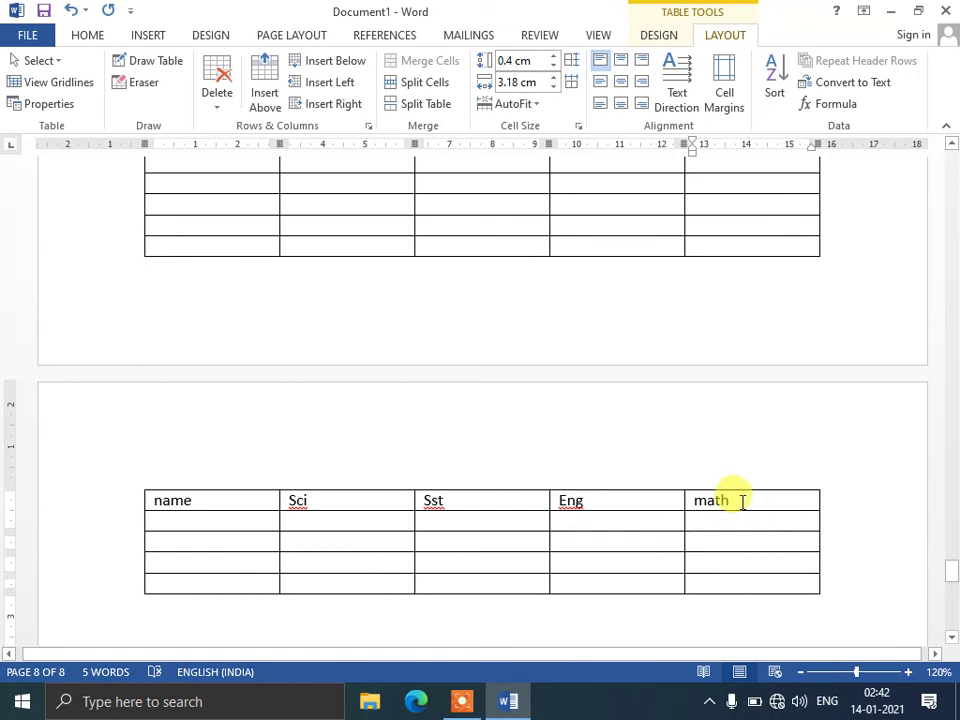
- Place the caret in row 2's empty Eng cell, briefly selecting then deselecting it
{"action": "left_click_drag", "start_coordinate": [742, 515], "coordinate": [600, 512]}
{"action": "left_click", "coordinate": [614, 522]}
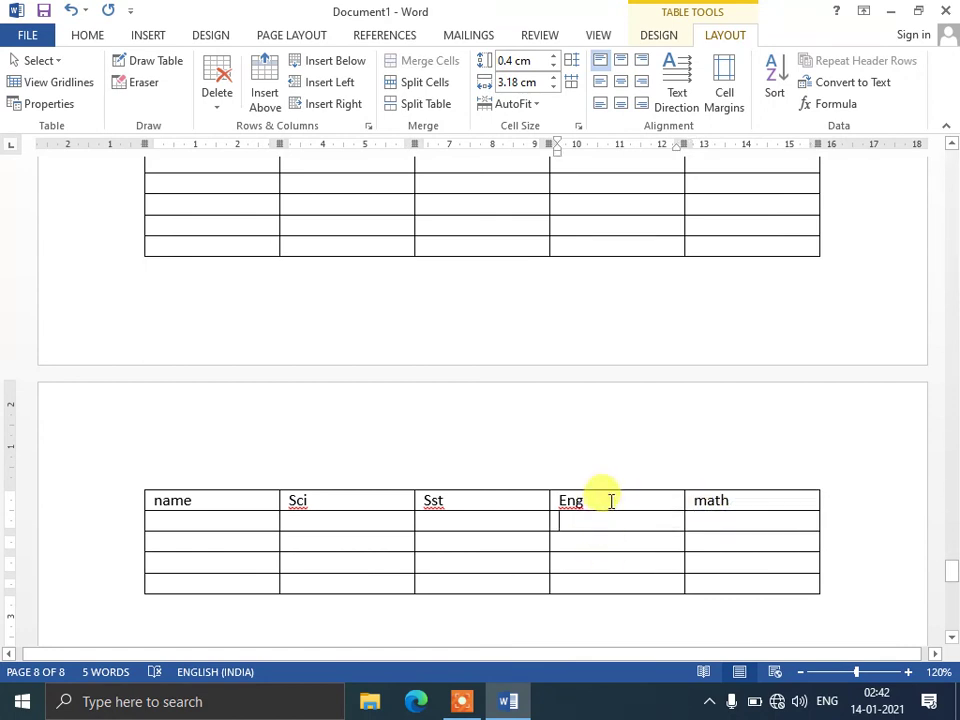
{"action": "key", "text": "shift+Right"}
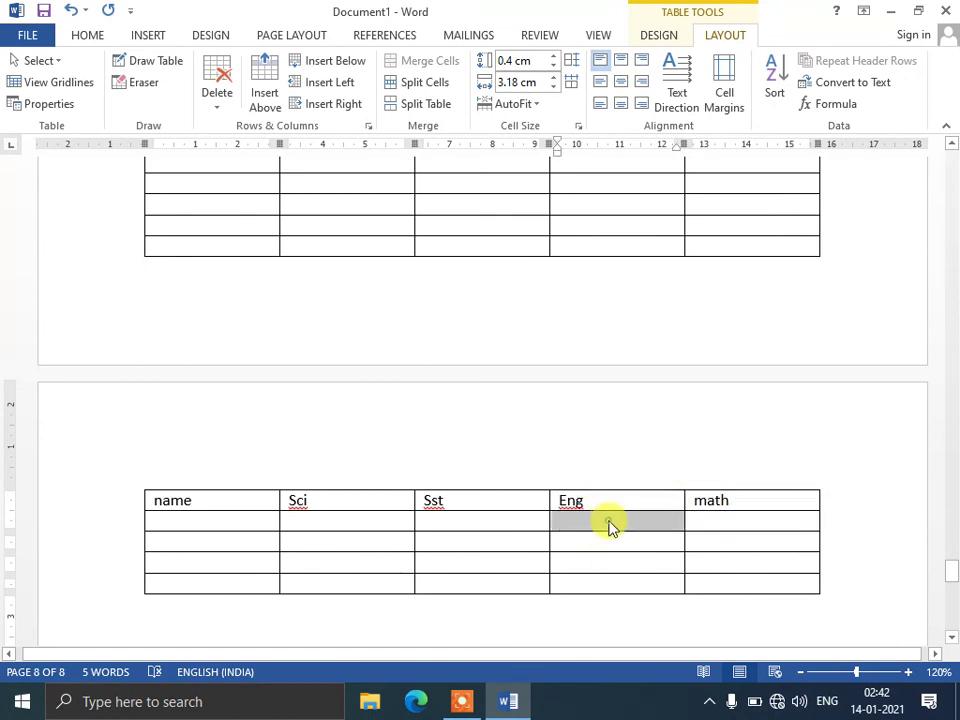
{"action": "left_click", "coordinate": [611, 527]}
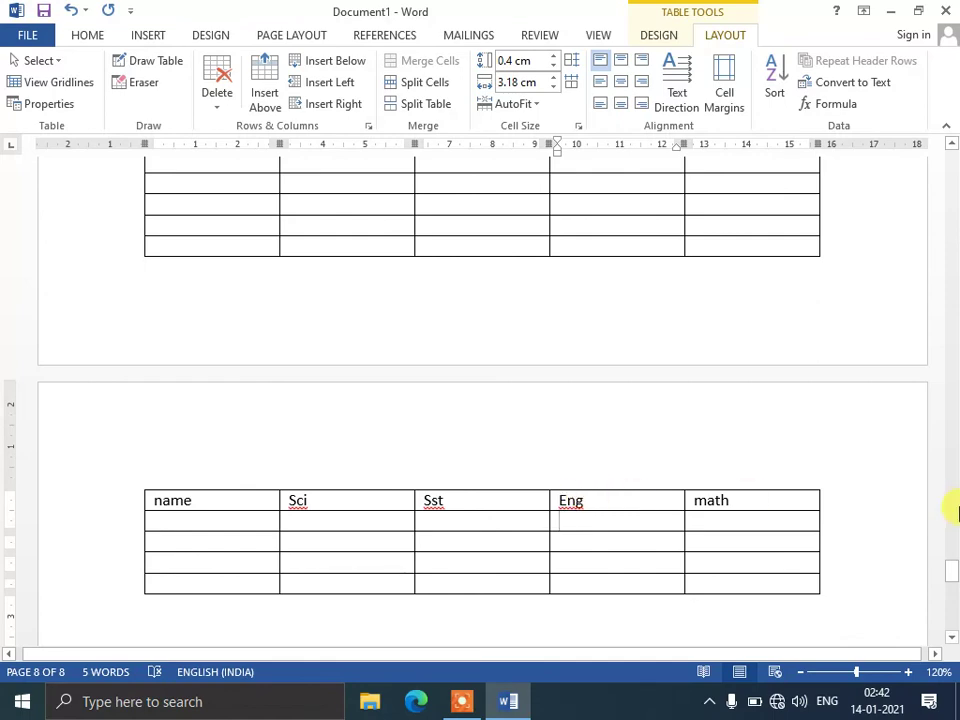
{"action": "left_click_drag", "start_coordinate": [953, 575], "coordinate": [952, 428]}
- From the math header cell, turn off Repeat Header Rows so the document returns to 7 pages
{"action": "left_click_drag", "start_coordinate": [952, 218], "coordinate": [951, 146]}
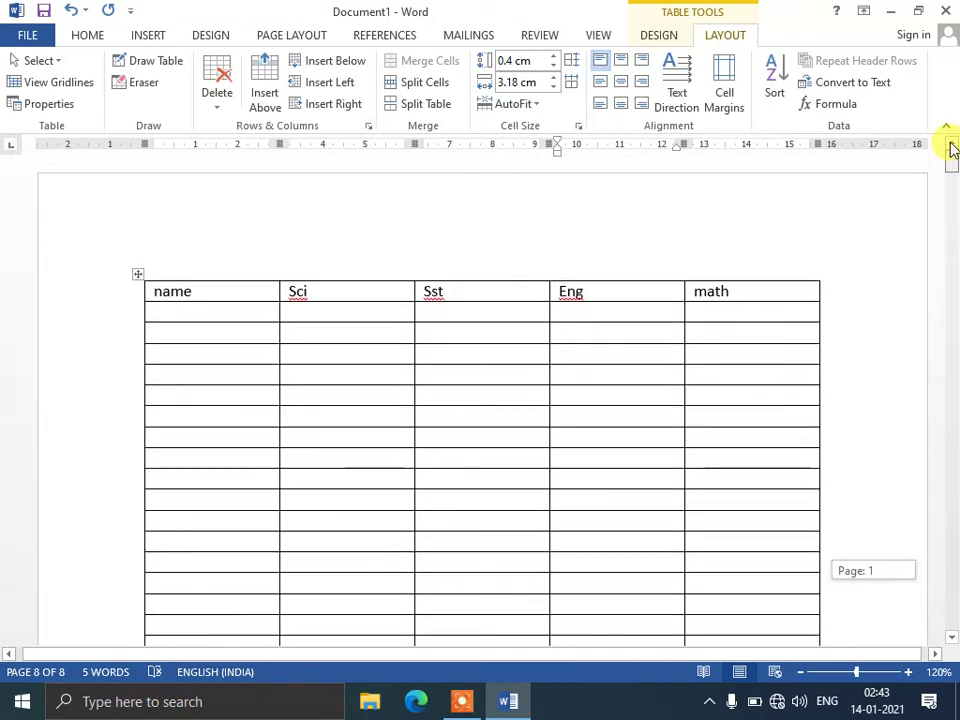
{"action": "left_click", "coordinate": [739, 425]}
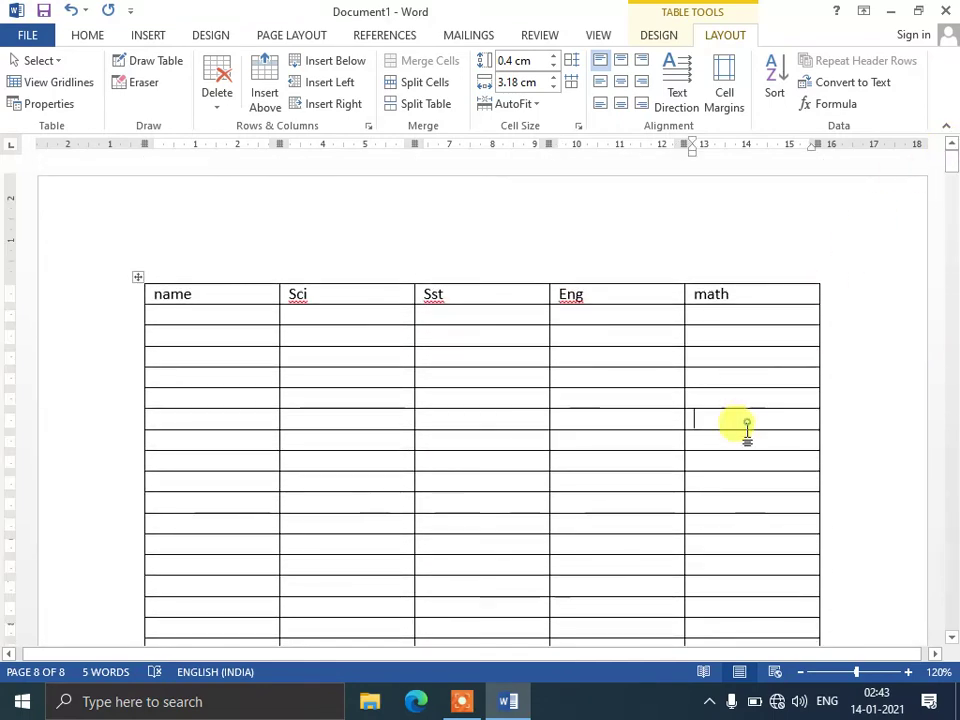
{"action": "left_click", "coordinate": [745, 295]}
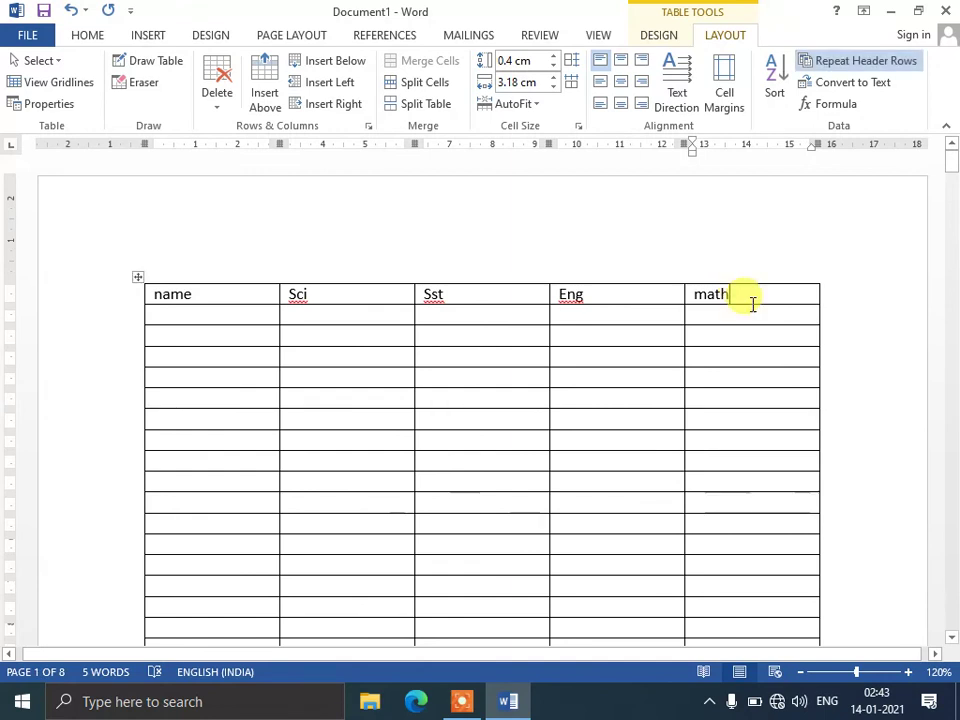
{"action": "left_click", "coordinate": [826, 64]}
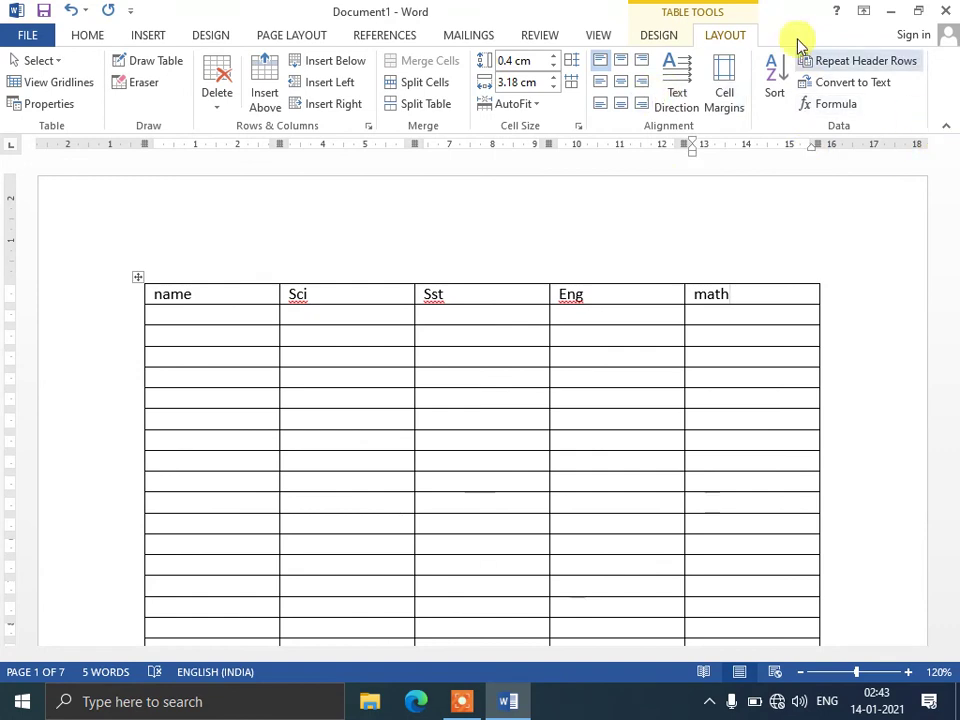
{"action": "left_click", "coordinate": [662, 35]}
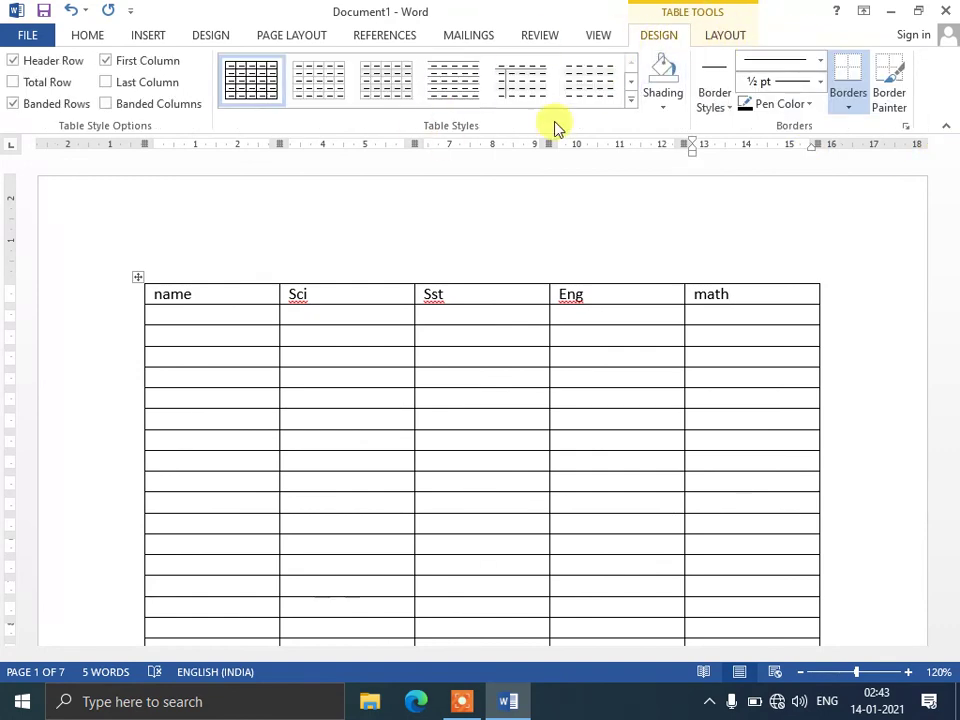
{"action": "left_click", "coordinate": [724, 35]}
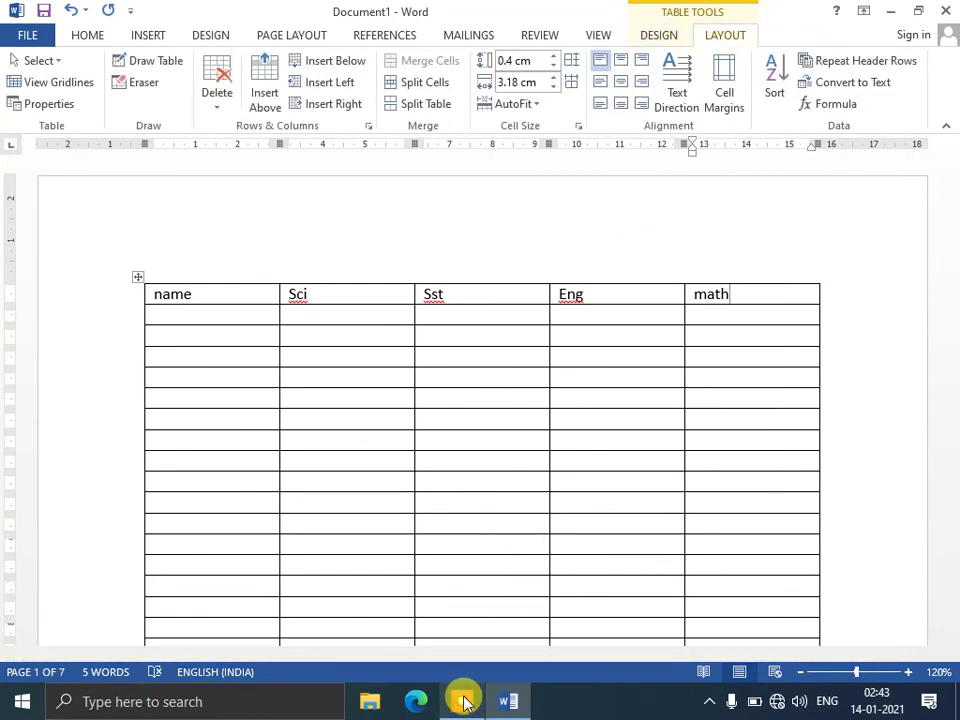